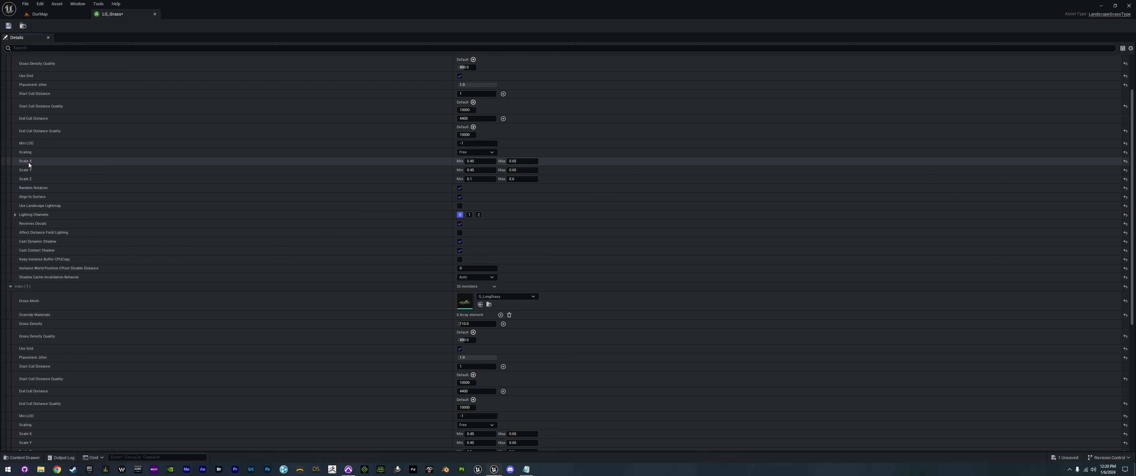
# - Set Scale Z of the first grass variety in LG_Grass to a minimum of 0.6 and a maximum of 1.1
pyautogui.scroll(-3, 281, 287)
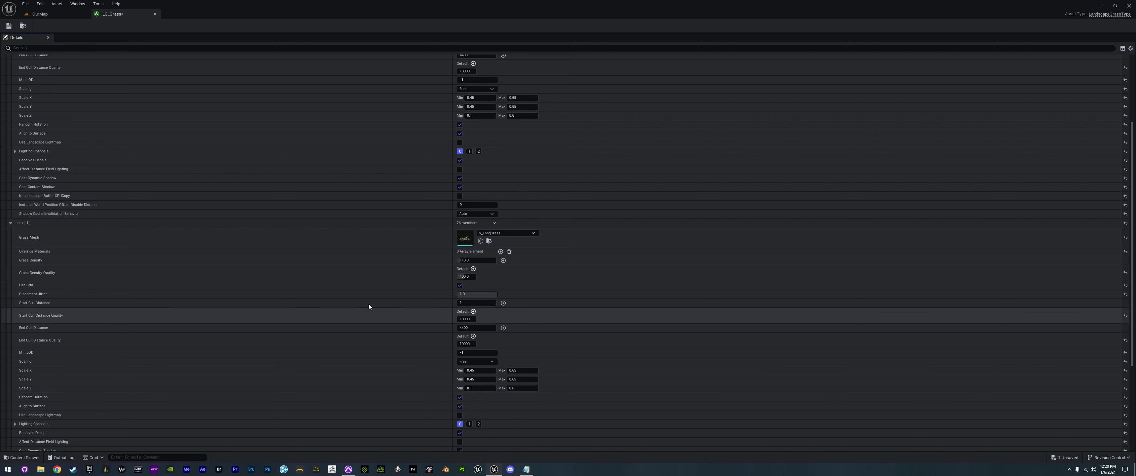
pyautogui.scroll(5, 376, 263)
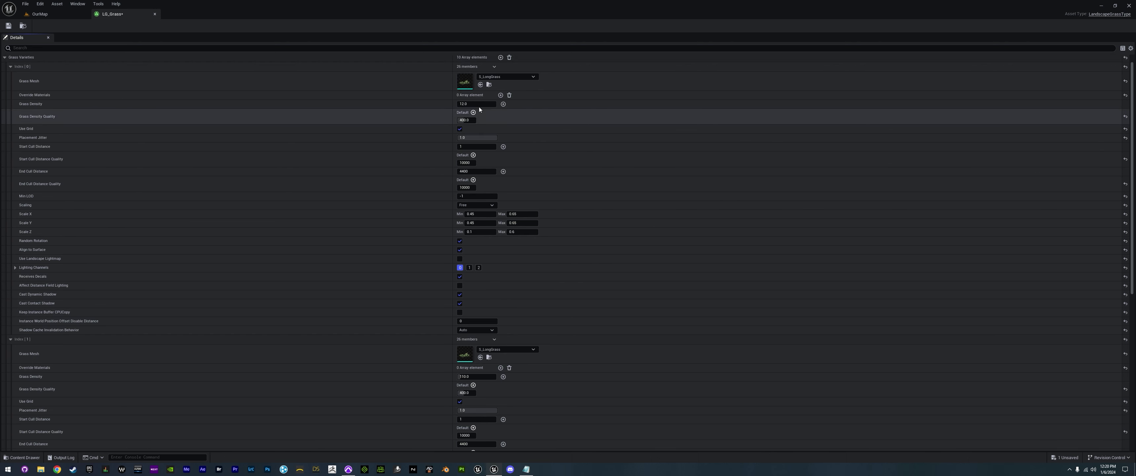
pyautogui.click(480, 233)
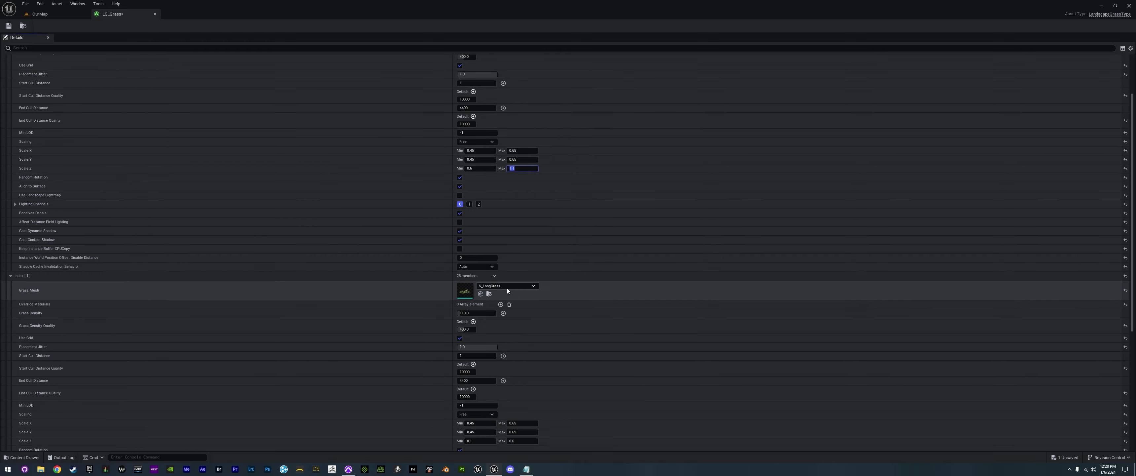
# - Set Scale X and Scale Y of the first grass variety to 0.65 minimum and 0.9 maximum, and save and close LG_Grass
pyautogui.scroll(-1, 381, 238)
pyautogui.click(475, 204)
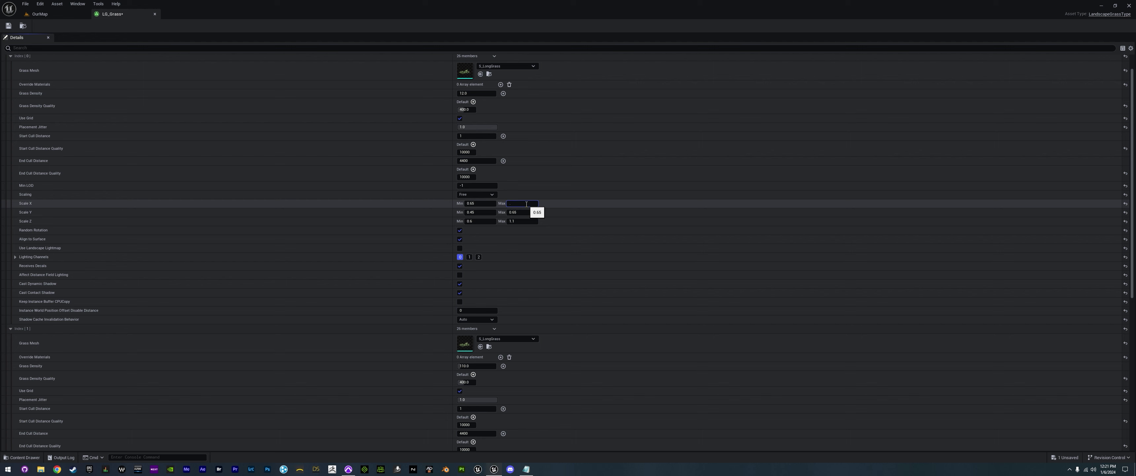
pyautogui.keyDown('shift'); pyautogui.click(436, 213); pyautogui.keyUp('shift')
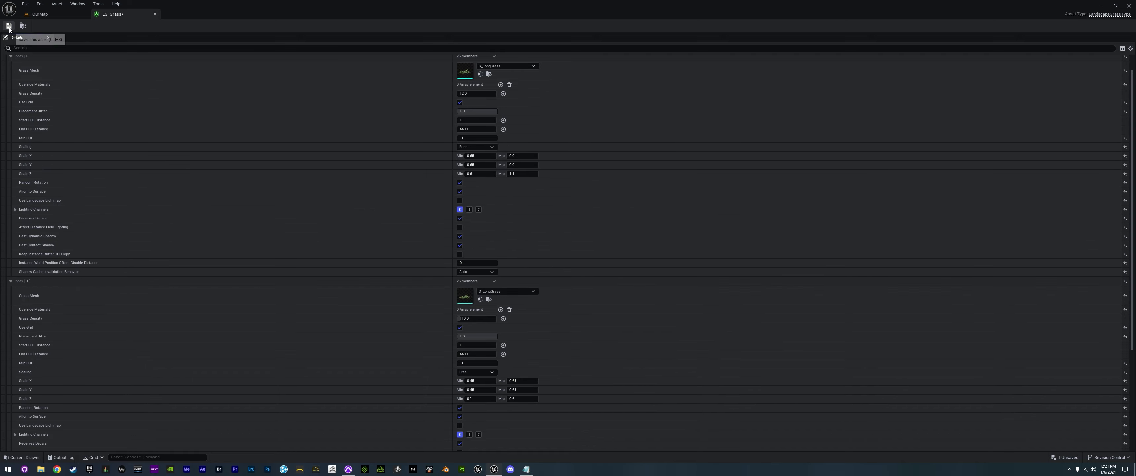
pyautogui.click(155, 14)
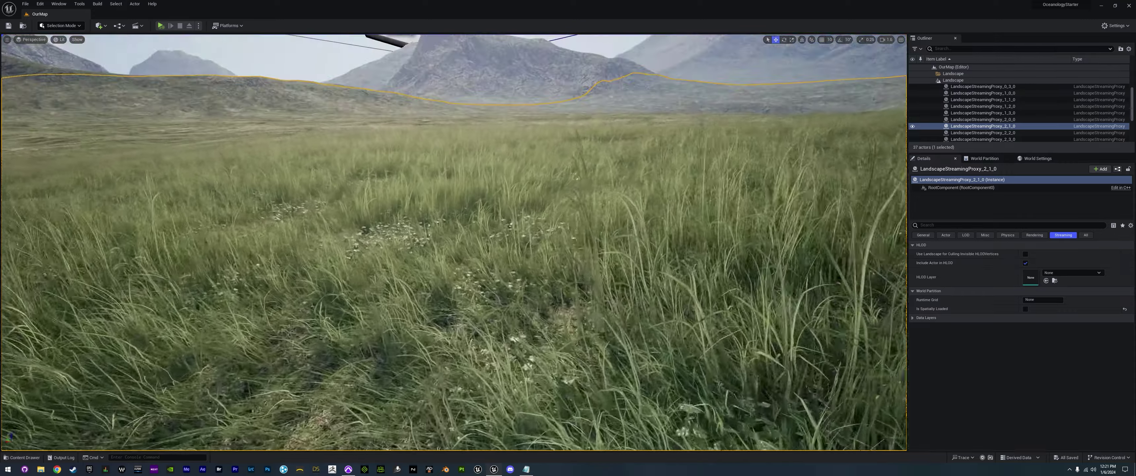
# - Inspect the taller grass up close and launch a play session from a spot in the field
pyautogui.moveTo(454, 242); pyautogui.dragTo(388, 248, button='right')
pyautogui.scroll(-3, 454, 241)
pyautogui.scroll(-2, 490, 235)
pyautogui.rightClick(605, 159)
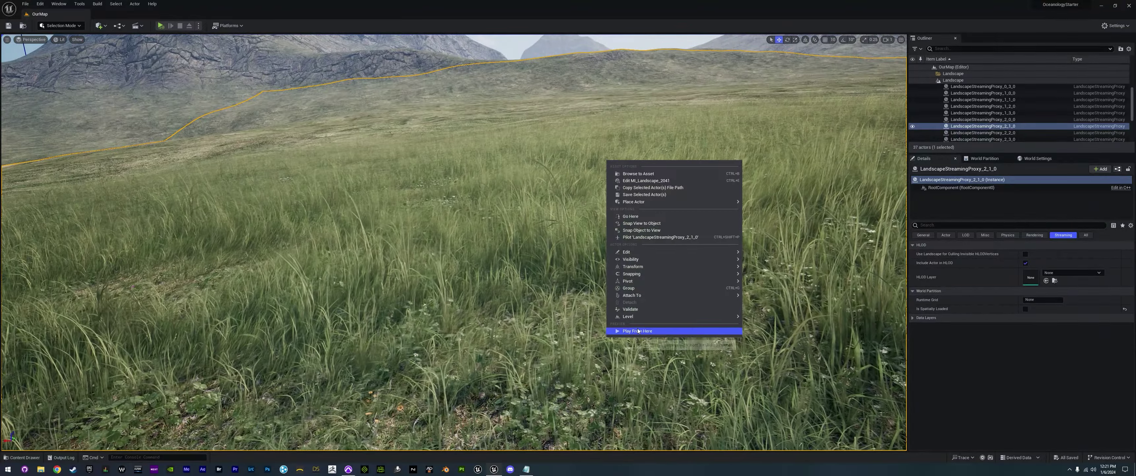
pyautogui.click(653, 326)
pyautogui.click(653, 326)
# - Run the character through the meadow to check the grass from several directions, and end the play session
pyautogui.press('w')
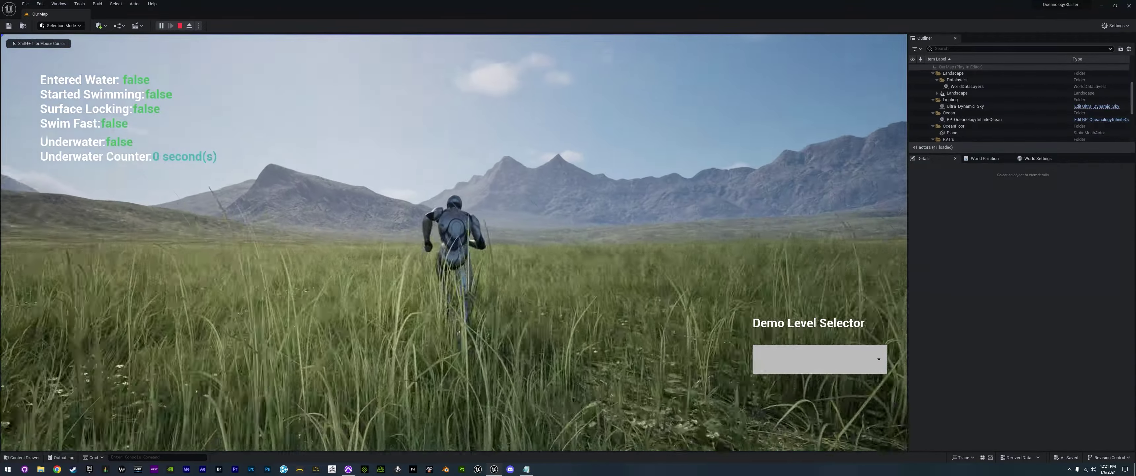
pyautogui.press('w')
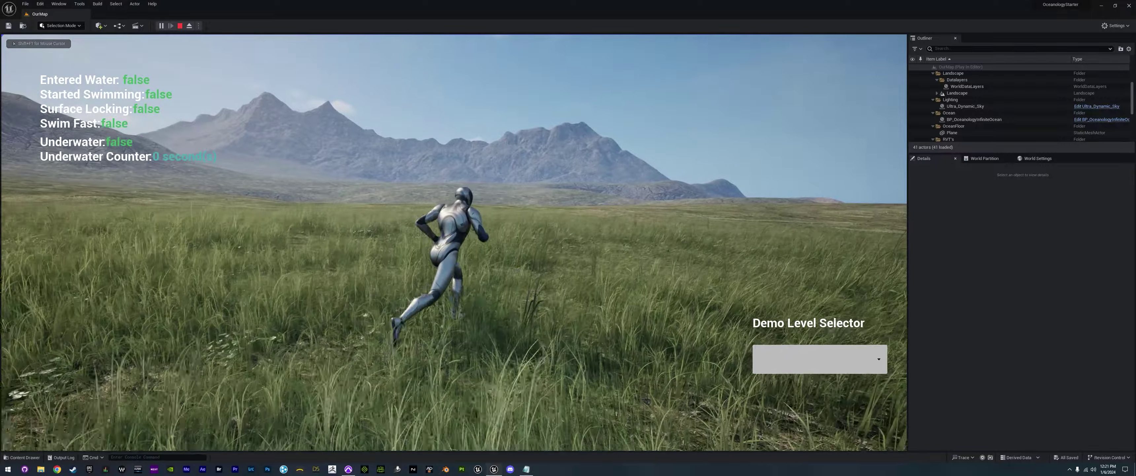
pyautogui.press('w')
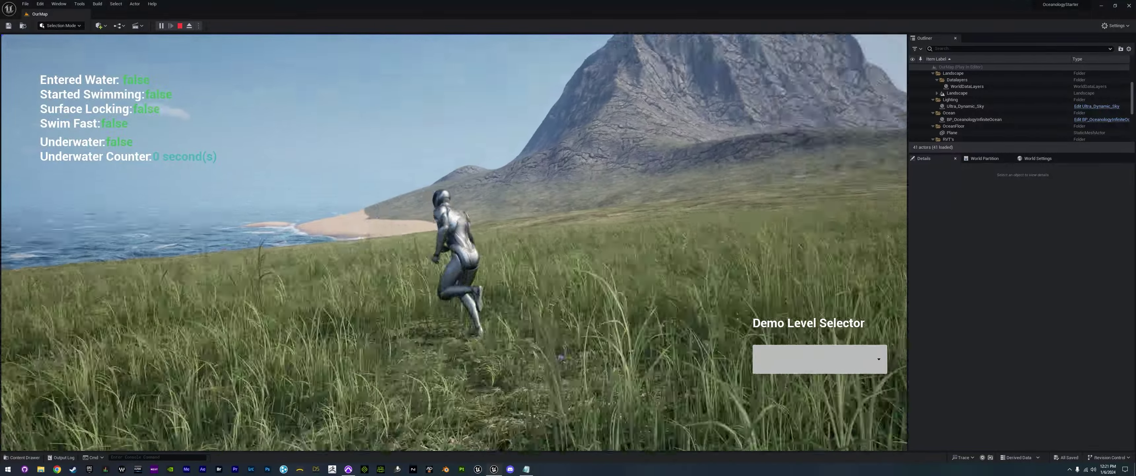
pyautogui.press('d')
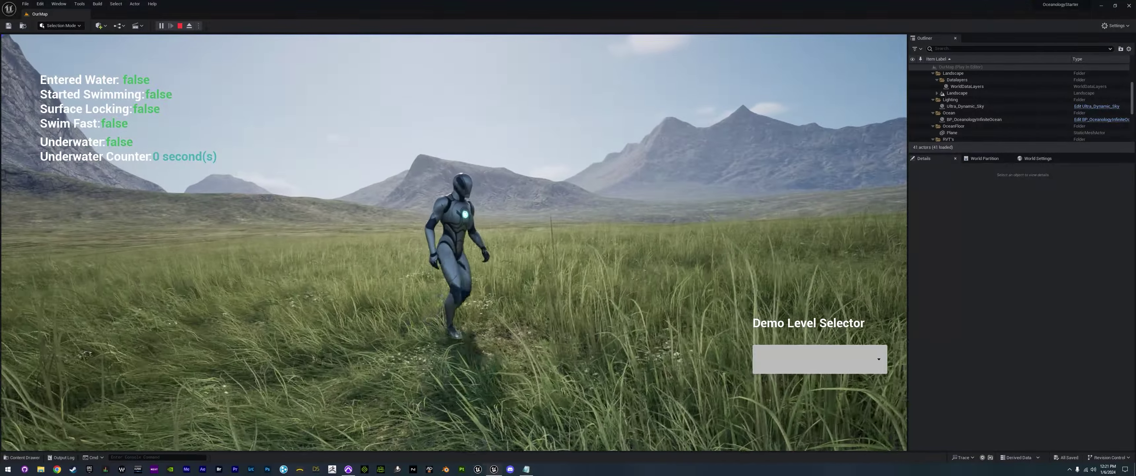
pyautogui.press('Escape')
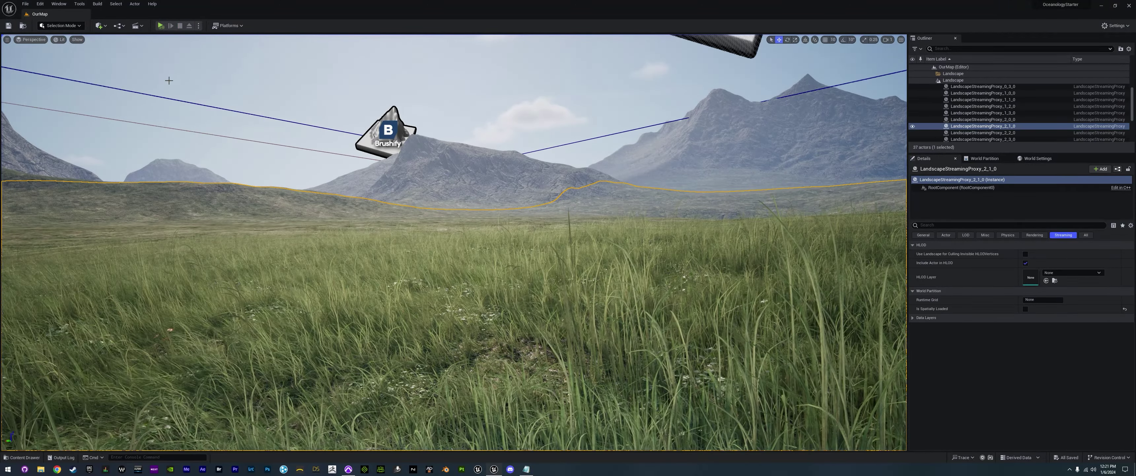
# - Reopen LG_Grass, set the first variety's Grass Density to 9, and check the effect in the OurMap level
pyautogui.hotkey('ctrl', 'space')
pyautogui.doubleClick(444, 257)
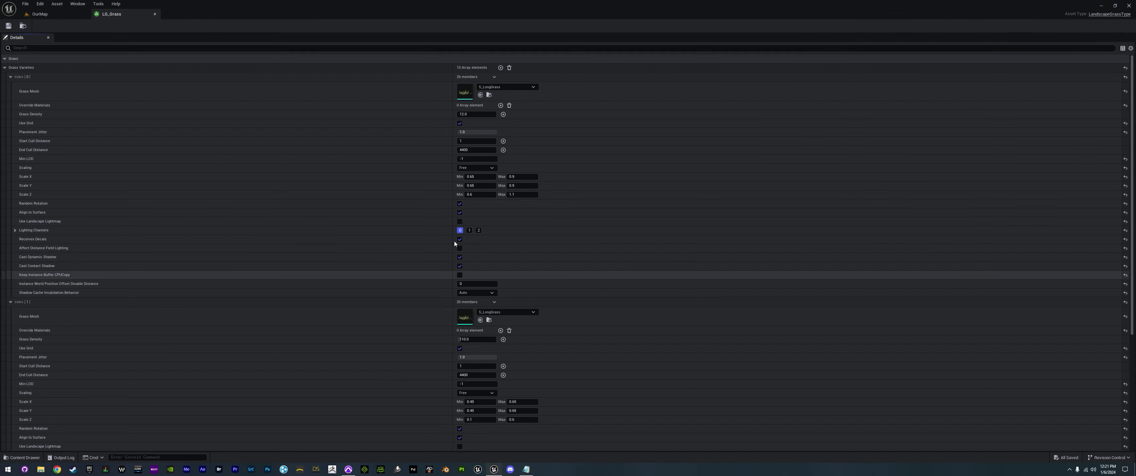
pyautogui.click(471, 114)
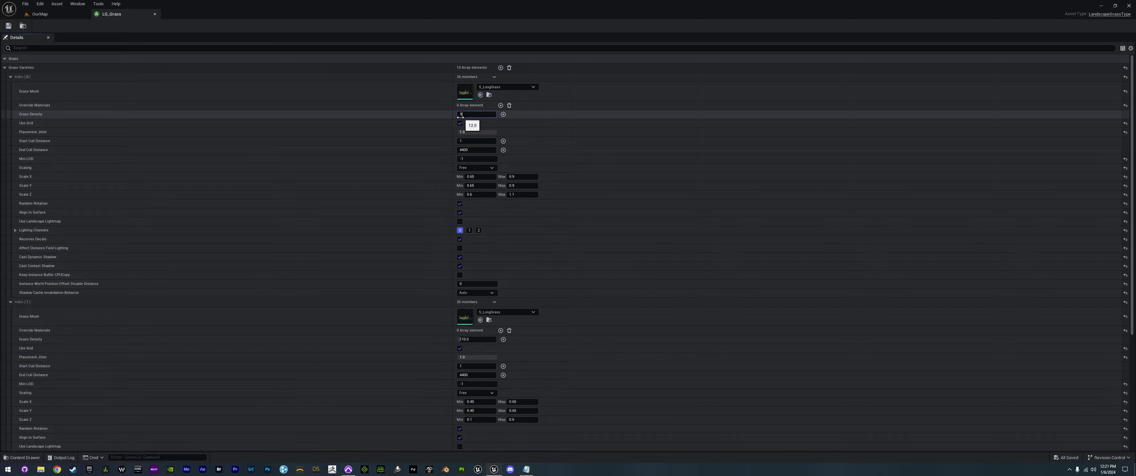
pyautogui.press('Return')
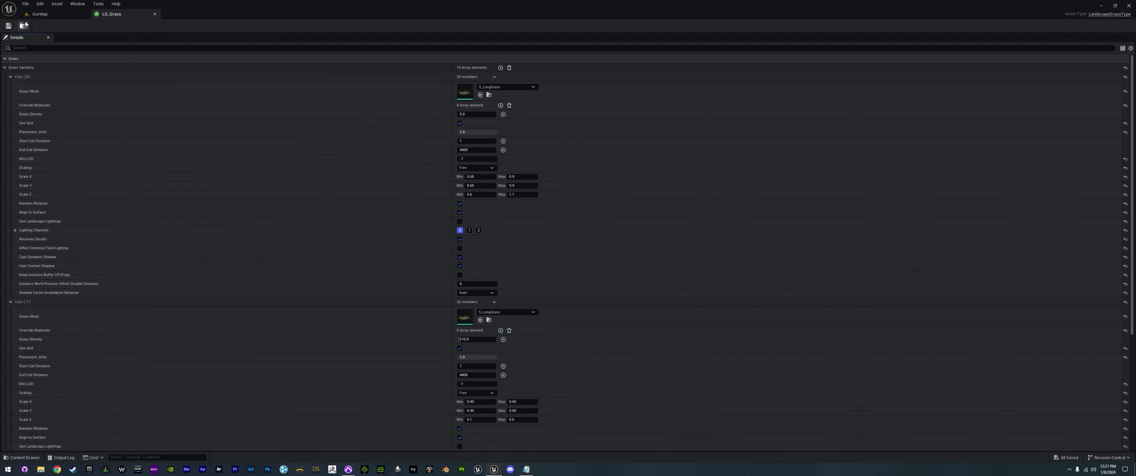
pyautogui.click(40, 13)
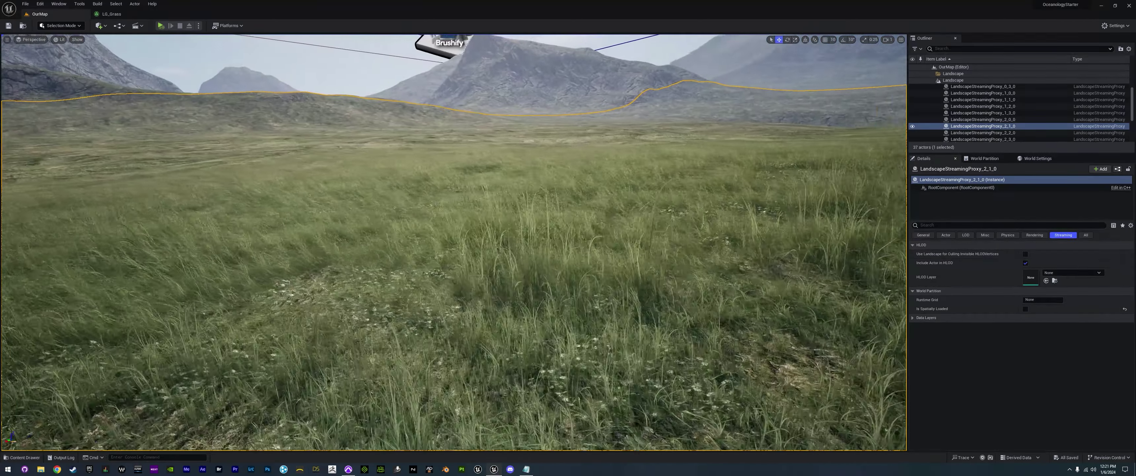
pyautogui.moveTo(455, 242)
pyautogui.mouseDown(button='right')
pyautogui.moveTo(618, 212)
pyautogui.moveTo(653, 218)
pyautogui.moveTo(441, 229)
pyautogui.mouseUp(button='right')
pyautogui.moveTo(358, 115)
pyautogui.mouseDown(button='right')
pyautogui.moveTo(529, 133)
pyautogui.moveTo(358, 115)
pyautogui.mouseUp(button='right')
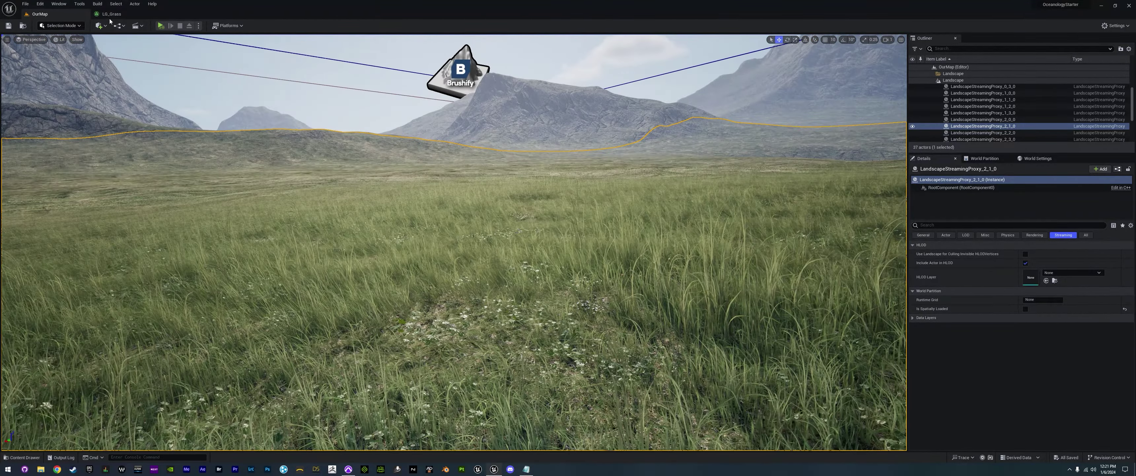
# - Set the first grass variety's Grass Density to 12 in LG_Grass and close the asset
pyautogui.click(110, 14)
pyautogui.click(467, 114)
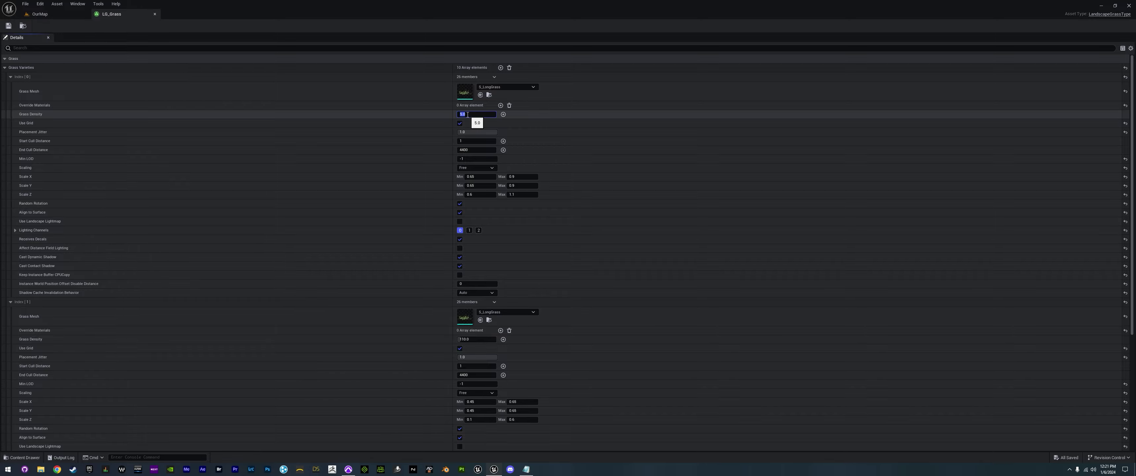
pyautogui.write('12')
pyautogui.click(442, 117)
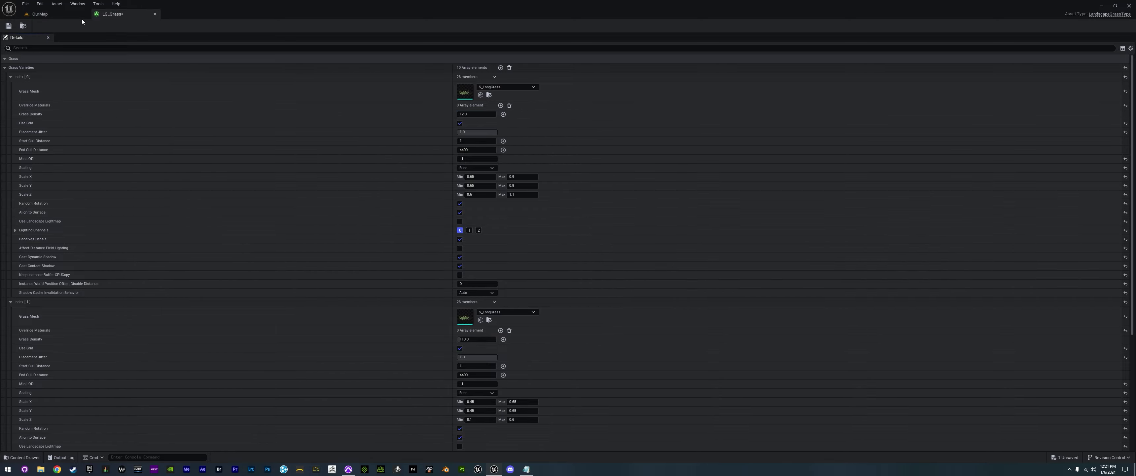
pyautogui.click(155, 15)
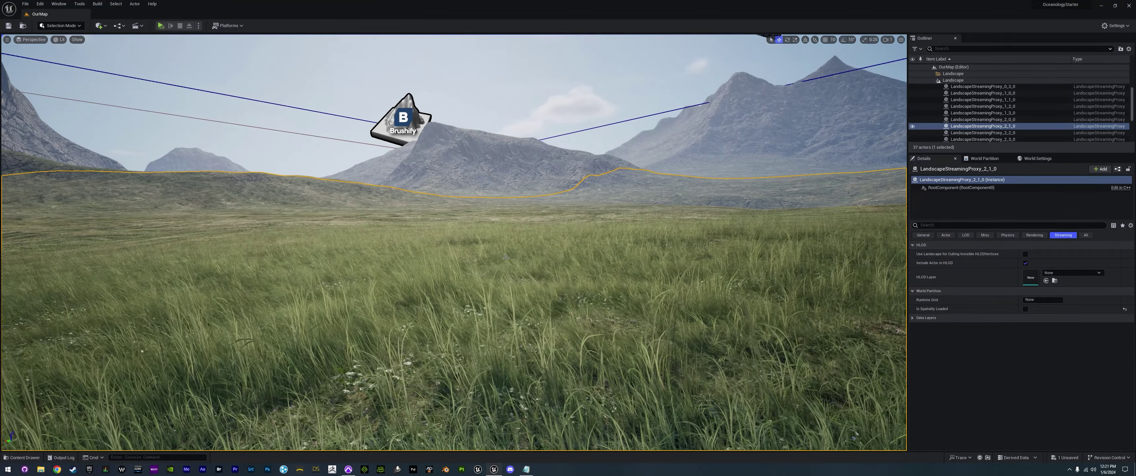
# - Examine the landscape from the grass field to the bare sandy beach along the shoreline
pyautogui.moveTo(595, 322); pyautogui.dragTo(595, 322, button='right')
pyautogui.scroll(3, 596, 322)
pyautogui.moveTo(711, 279); pyautogui.dragTo(710, 279, button='right')
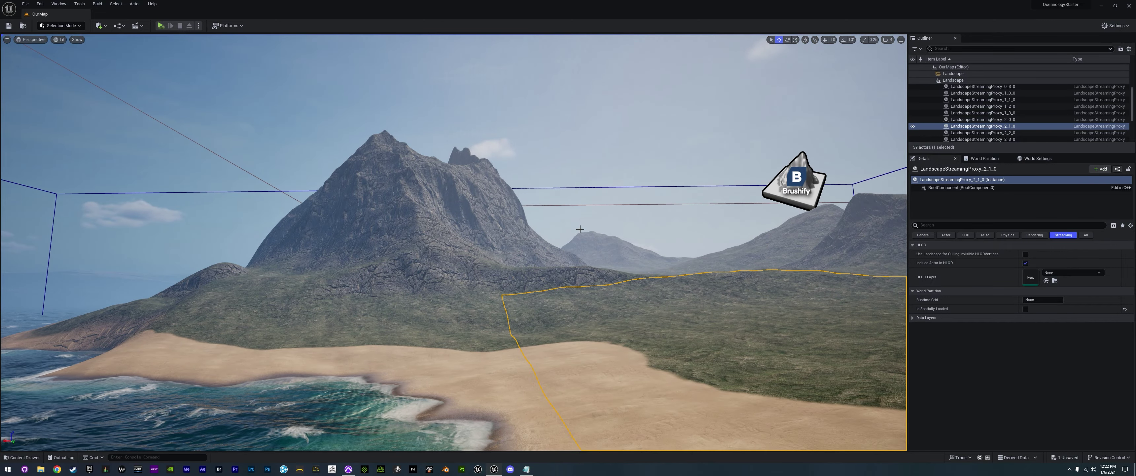
pyautogui.moveTo(614, 241); pyautogui.dragTo(613, 241, button='right')
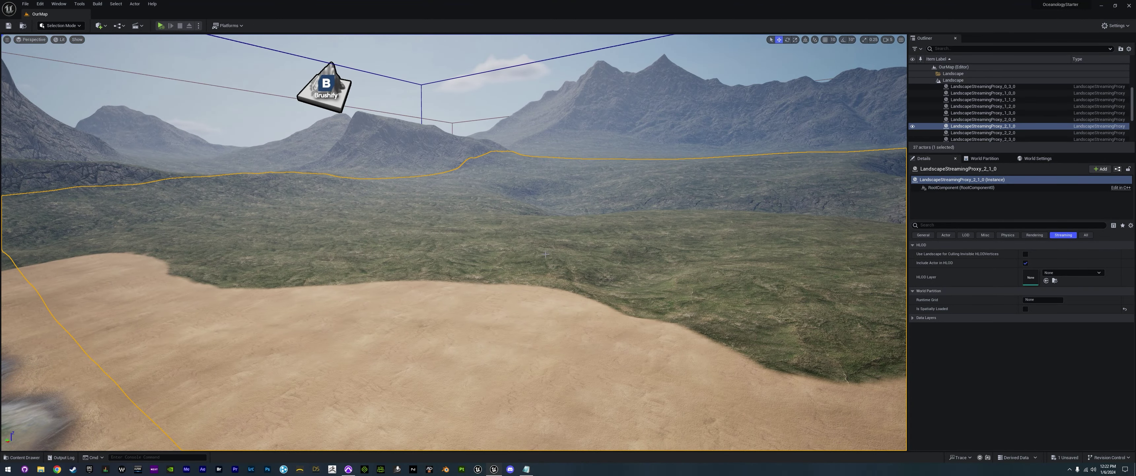
pyautogui.moveTo(573, 267); pyautogui.dragTo(517, 258, button='right')
pyautogui.moveTo(572, 298); pyautogui.dragTo(560, 185, button='right')
pyautogui.moveTo(635, 318); pyautogui.dragTo(634, 296, button='right')
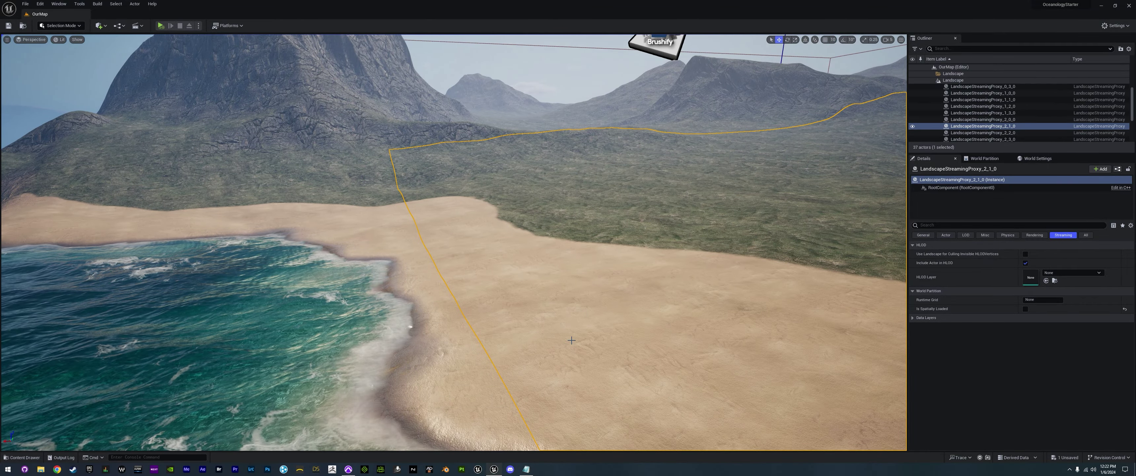
pyautogui.moveTo(572, 340); pyautogui.dragTo(554, 344, button='right')
pyautogui.moveTo(426, 214); pyautogui.dragTo(425, 214, button='right')
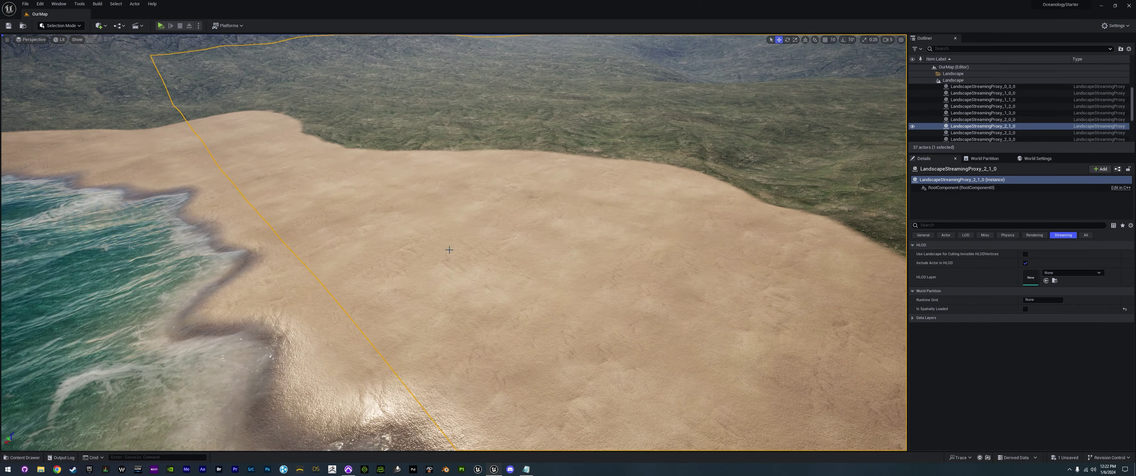
# - Switch to Landscape mode and examine the paint layers and the beach area around the waterline
pyautogui.click(61, 26)
pyautogui.click(62, 44)
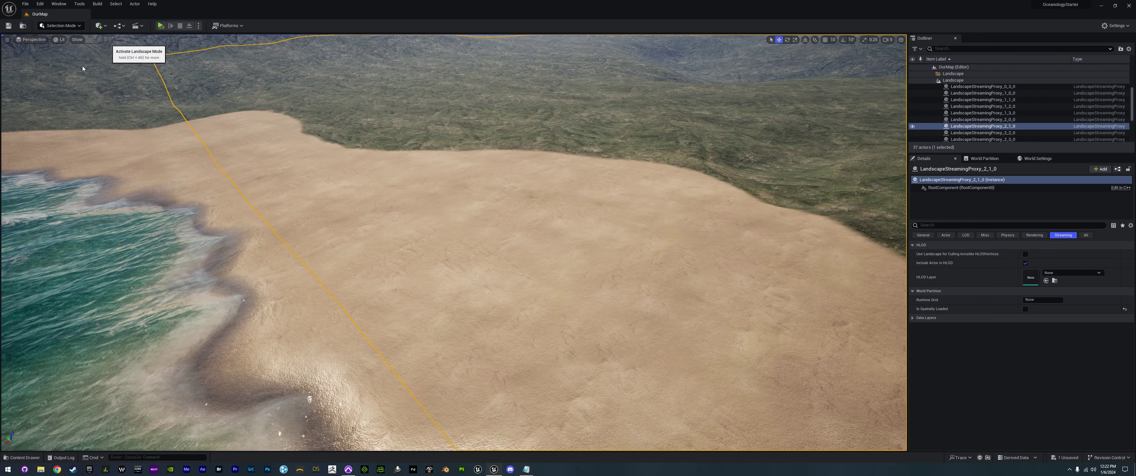
pyautogui.click(126, 41)
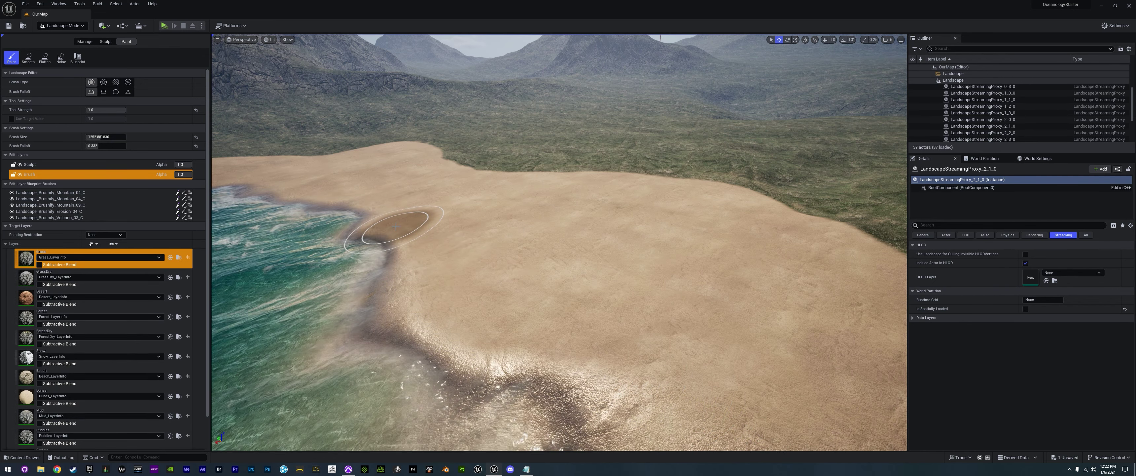
pyautogui.moveTo(507, 338); pyautogui.dragTo(480, 327, button='right')
pyautogui.press('s')
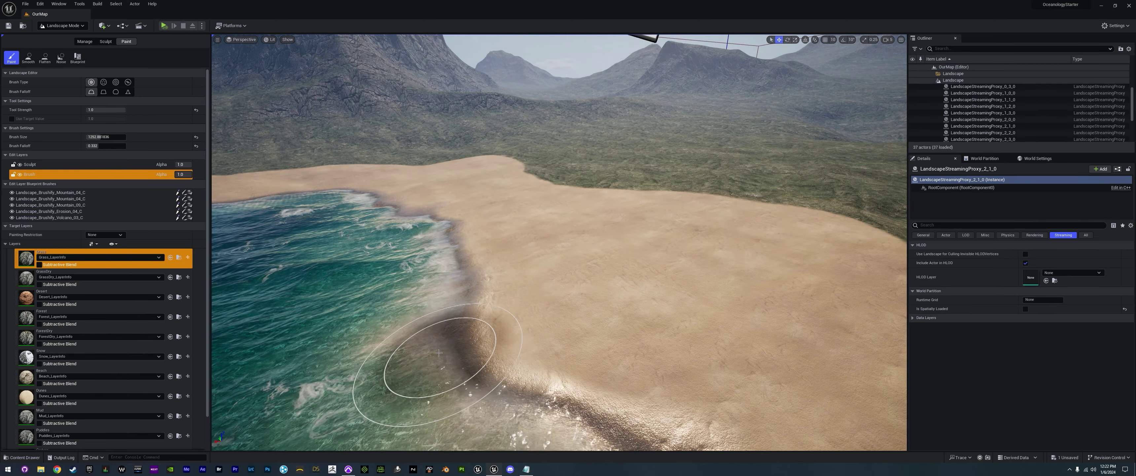
pyautogui.moveTo(394, 345)
pyautogui.mouseDown()
pyautogui.moveTo(482, 284)
pyautogui.moveTo(524, 341)
pyautogui.mouseUp()
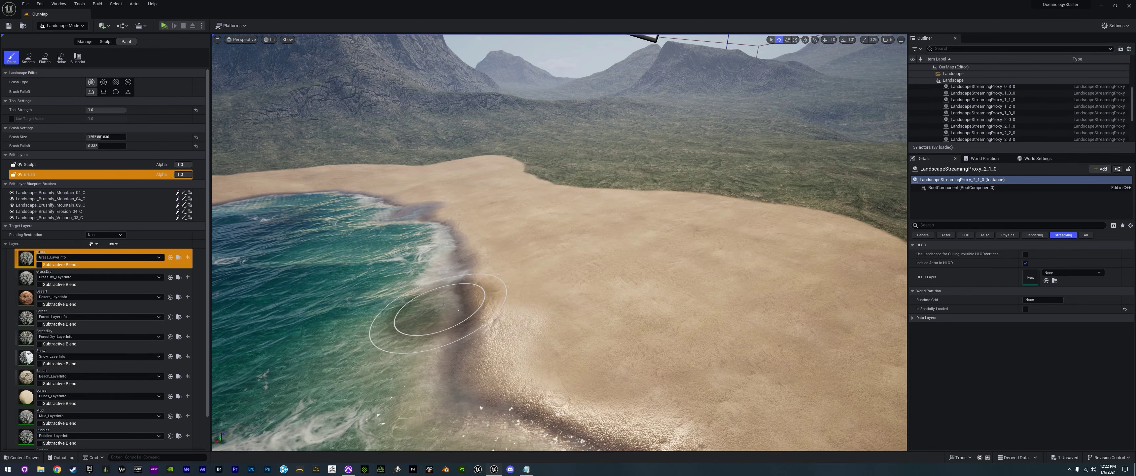
pyautogui.scroll(5, 494, 319)
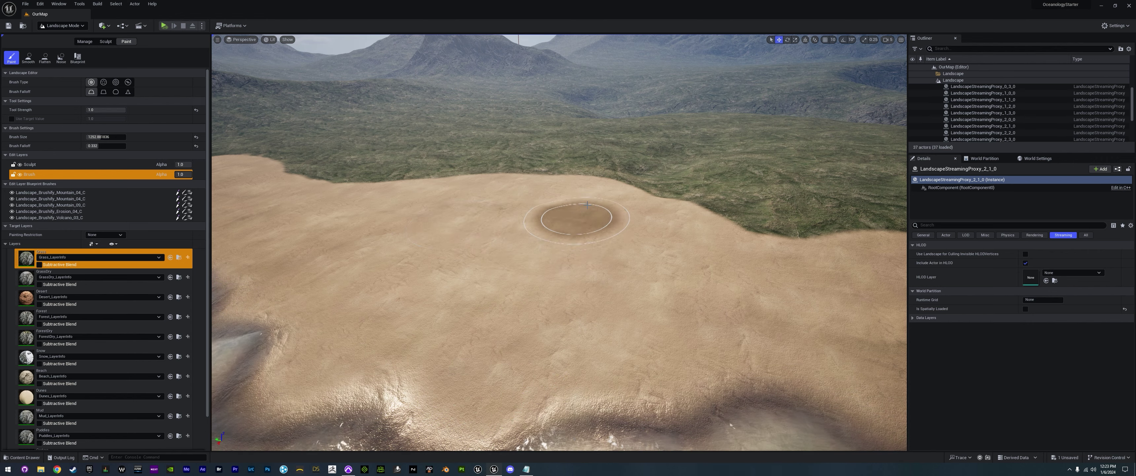
pyautogui.moveTo(525, 235); pyautogui.dragTo(499, 254, button='right')
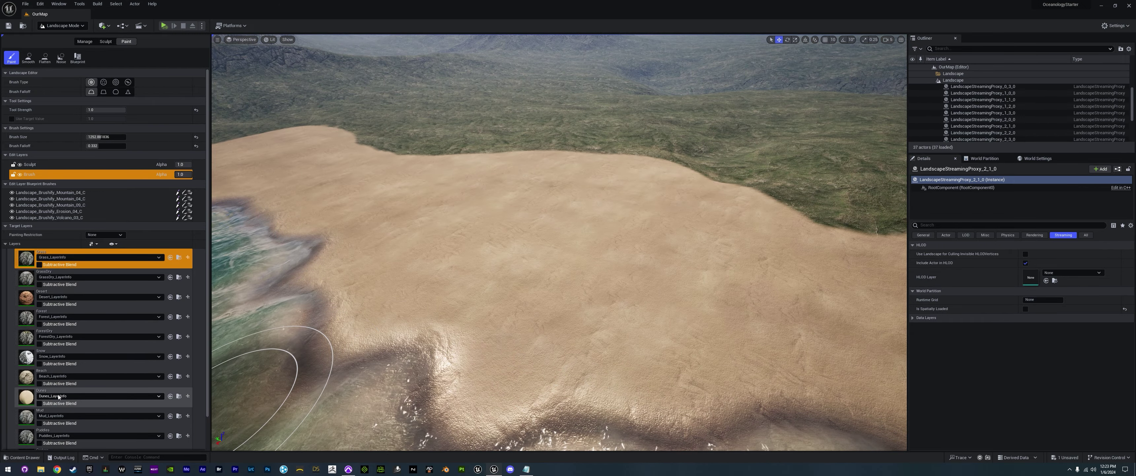
pyautogui.moveTo(521, 265); pyautogui.dragTo(609, 199, button='right')
pyautogui.moveTo(574, 309)
pyautogui.mouseDown(button='right')
pyautogui.moveTo(583, 318)
pyautogui.moveTo(521, 322)
pyautogui.moveTo(572, 319)
pyautogui.mouseUp(button='right')
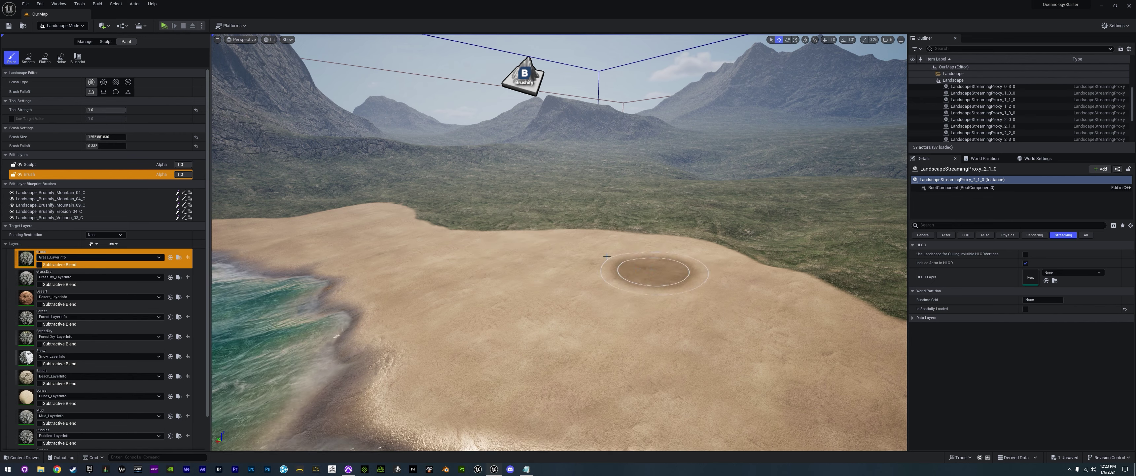
# - Switch the editor from Landscape mode back to Selection mode
pyautogui.click(80, 26)
pyautogui.click(62, 37)
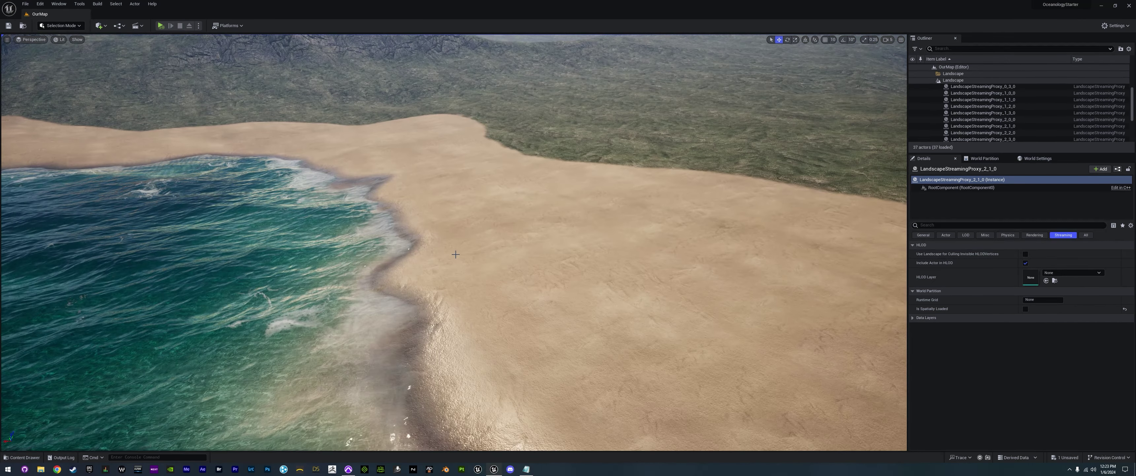
pyautogui.hotkey('ctrl', 'space')
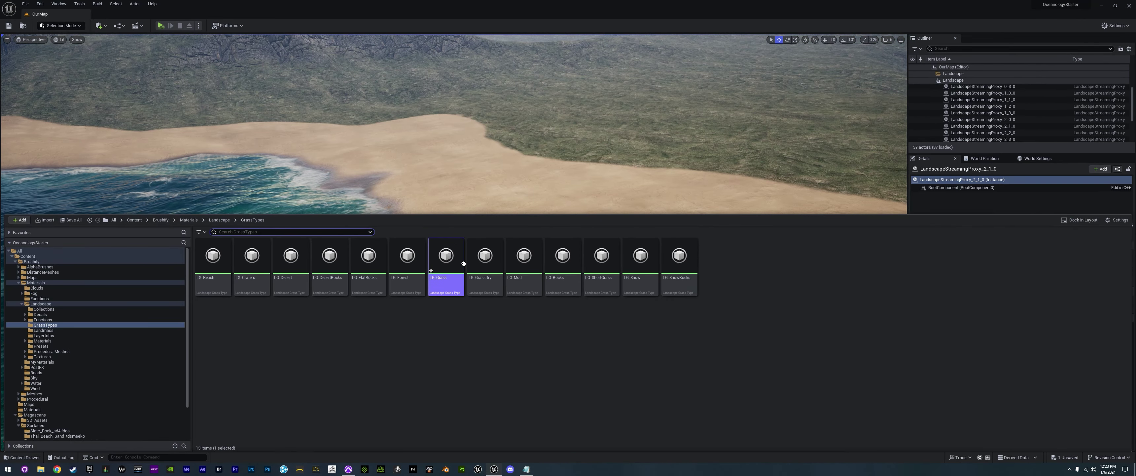
pyautogui.hotkey('ctrl', 'space')
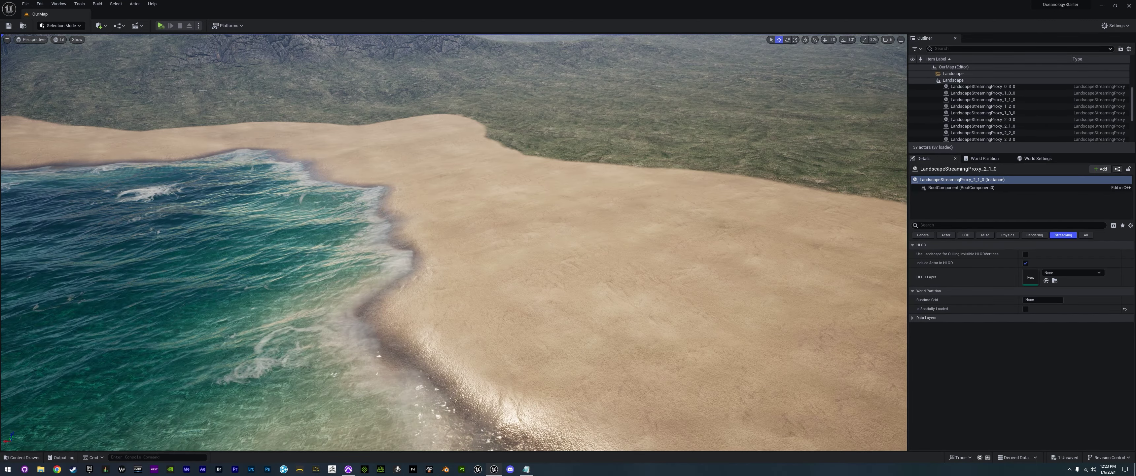
# - Browse the favorites in Quixel Bridge for a beach sand surface such as Thai Rippled Sand, then close Bridge
pyautogui.click(105, 28)
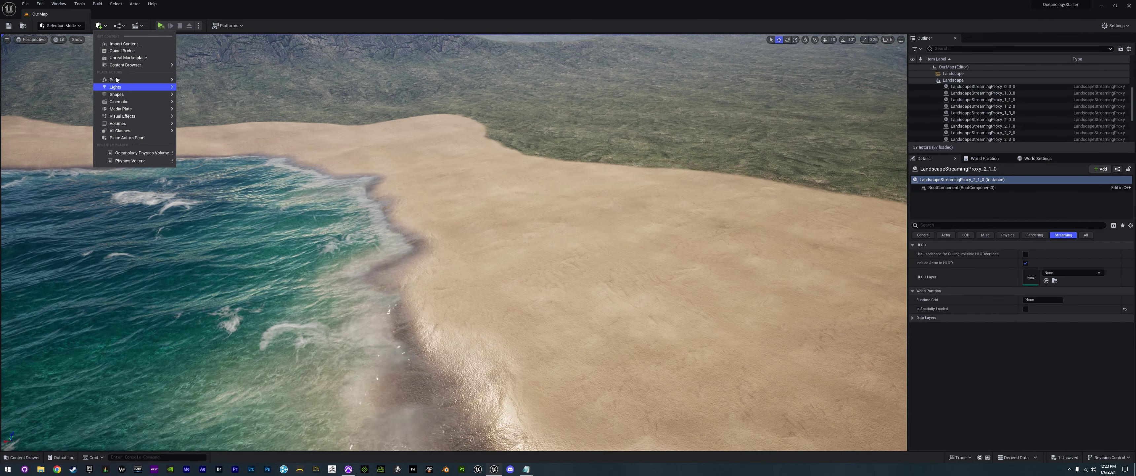
pyautogui.click(124, 55)
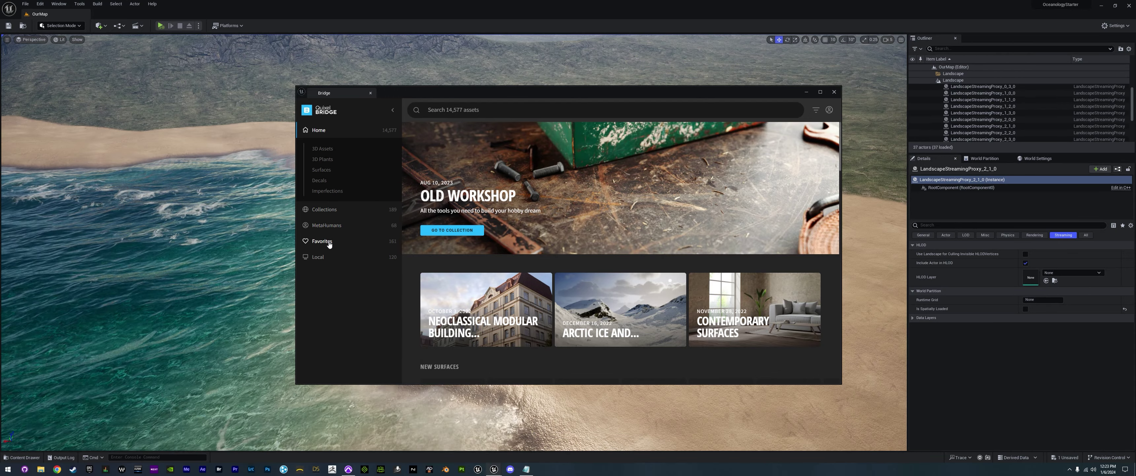
pyautogui.click(333, 245)
pyautogui.scroll(-9, 603, 287)
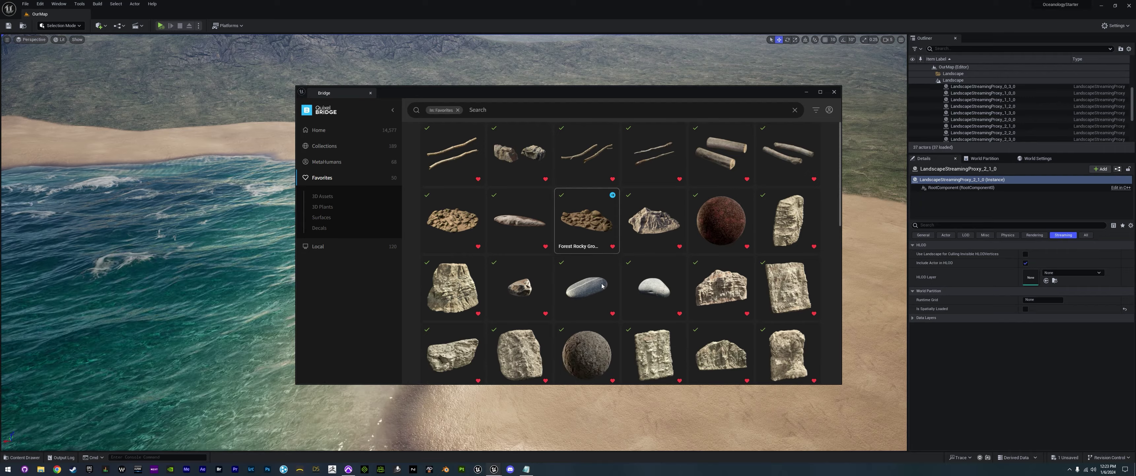
pyautogui.scroll(-10, 629, 296)
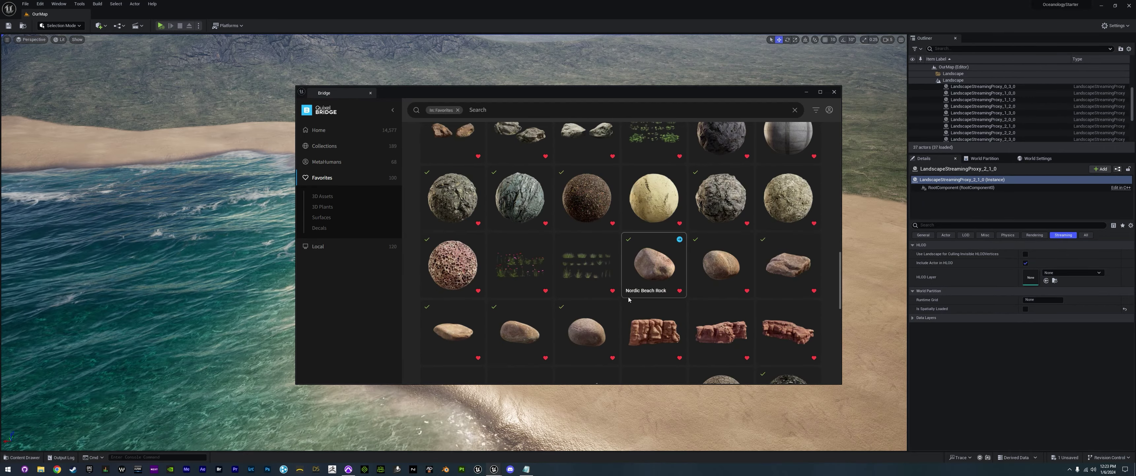
pyautogui.scroll(3, 551, 274)
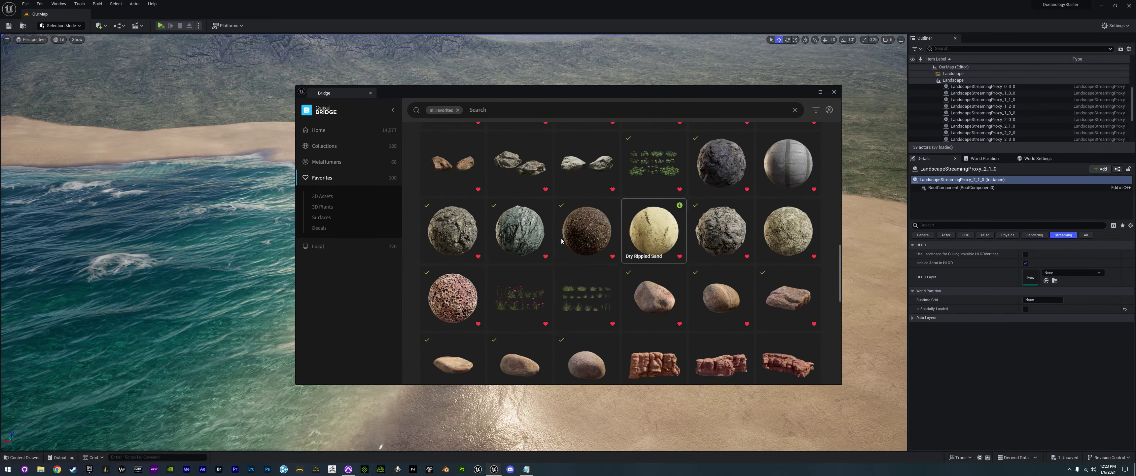
pyautogui.scroll(-5, 580, 230)
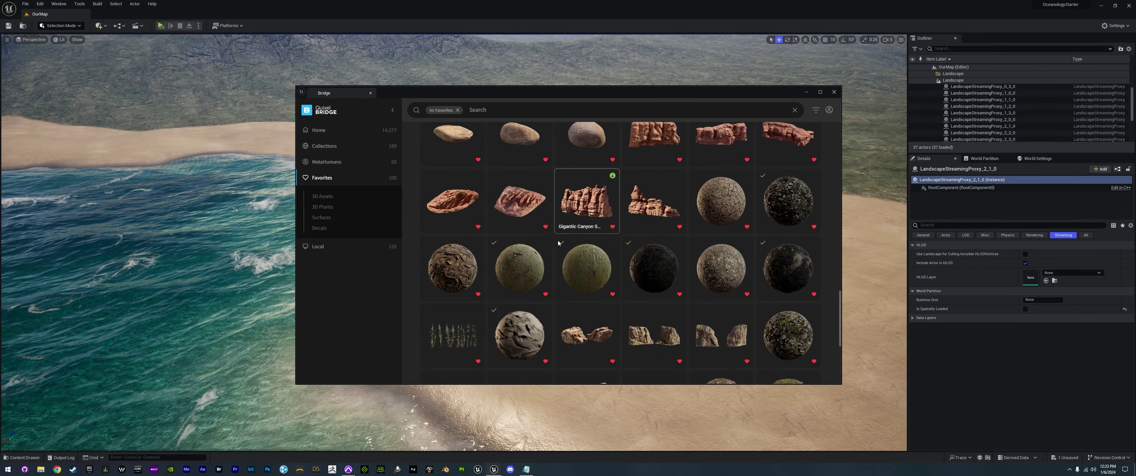
pyautogui.scroll(-5, 671, 288)
pyautogui.scroll(-5, 592, 170)
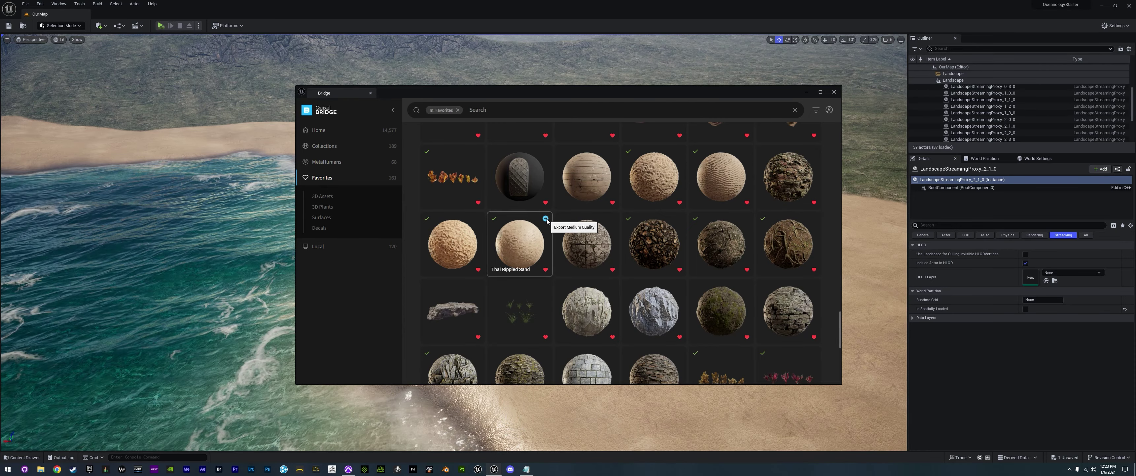
pyautogui.click(834, 92)
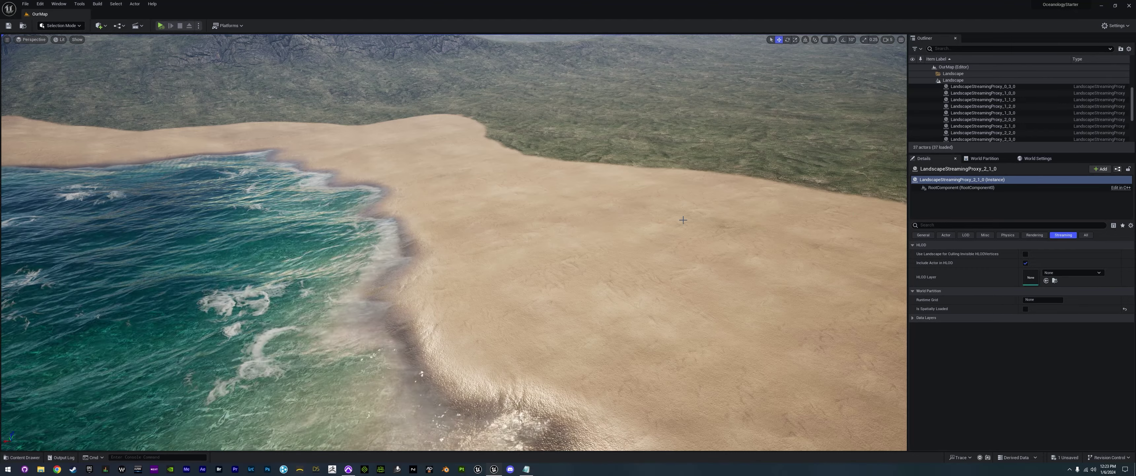
# - Browse the project content to the Brushify/Materials/Landscape/Materials folder
pyautogui.moveTo(692, 253); pyautogui.dragTo(715, 246, button='right')
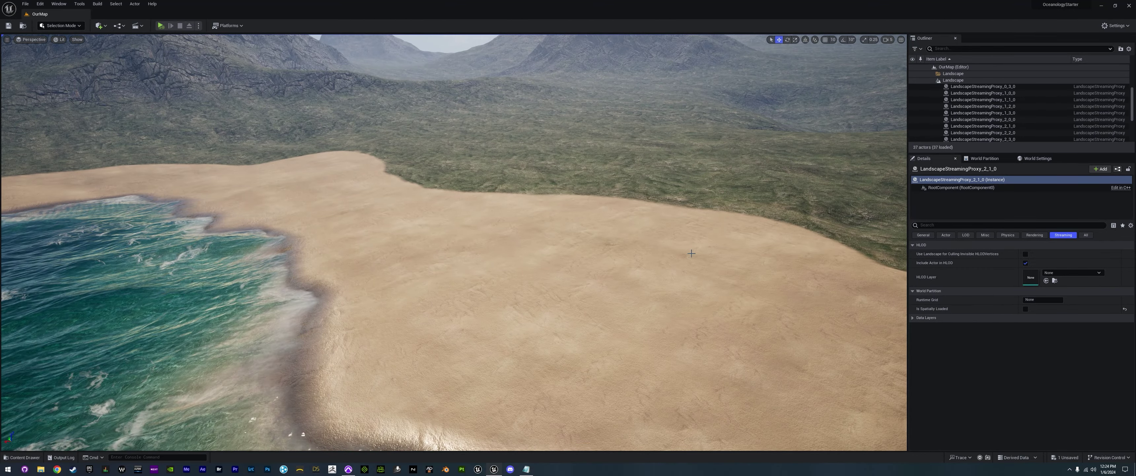
pyautogui.moveTo(688, 259); pyautogui.dragTo(589, 252, button='right')
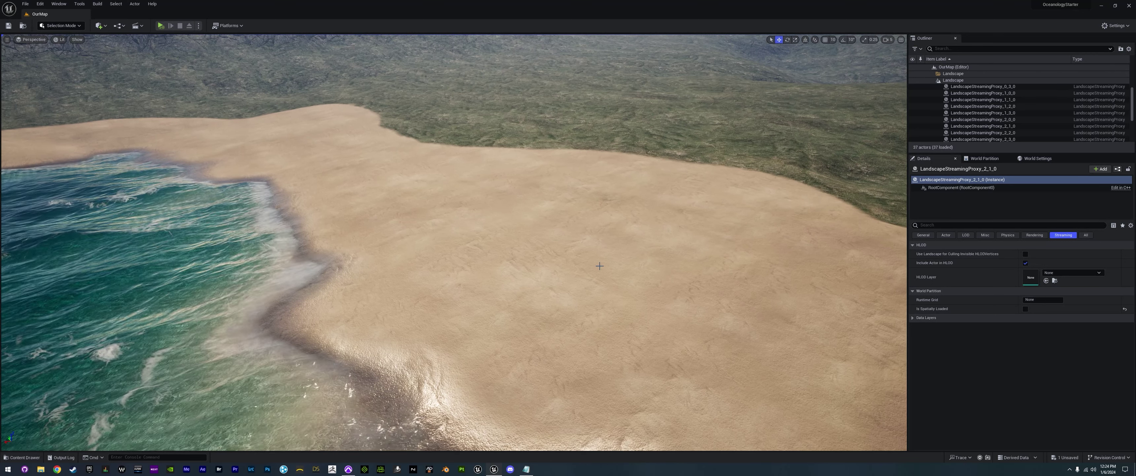
pyautogui.hotkey('ctrl', 'space')
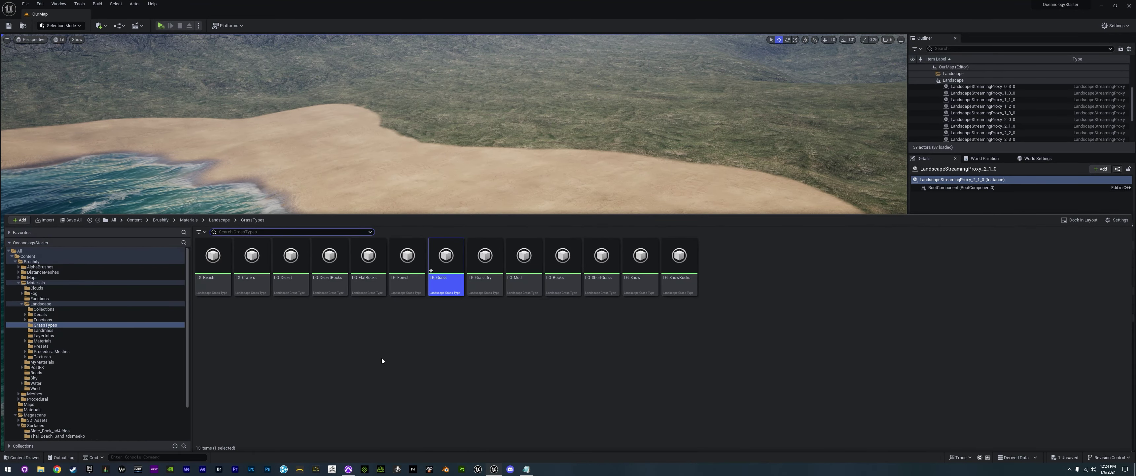
pyautogui.click(18, 282)
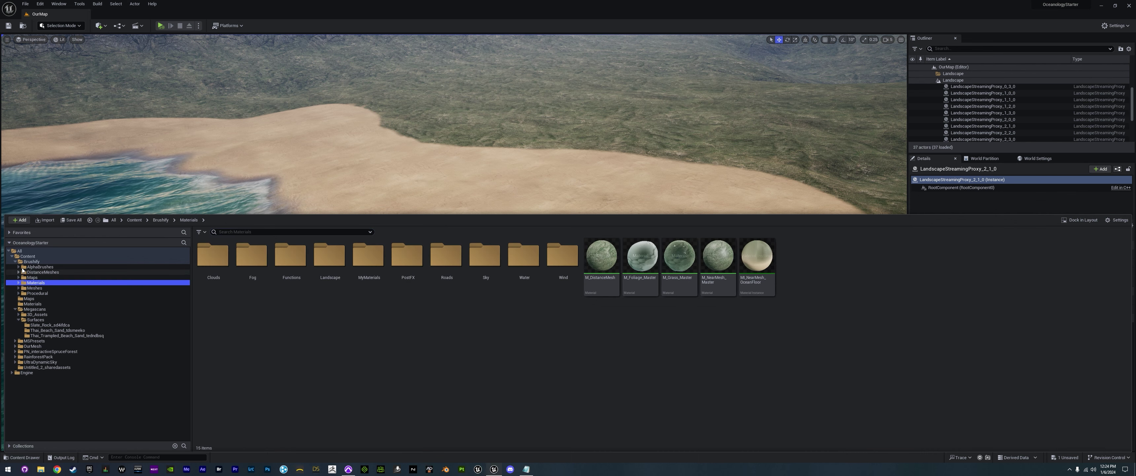
pyautogui.click(26, 262)
pyautogui.doubleClick(336, 264)
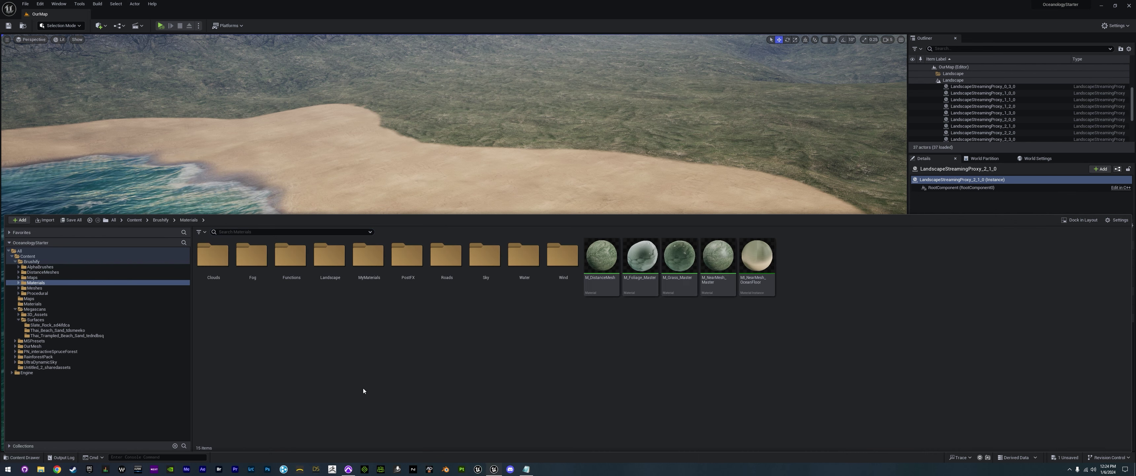
pyautogui.doubleClick(330, 255)
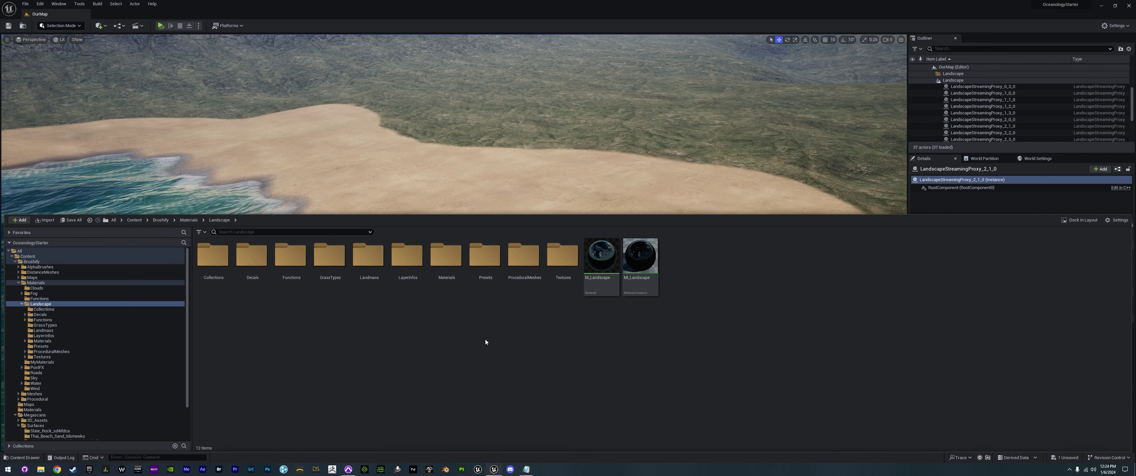
pyautogui.doubleClick(446, 255)
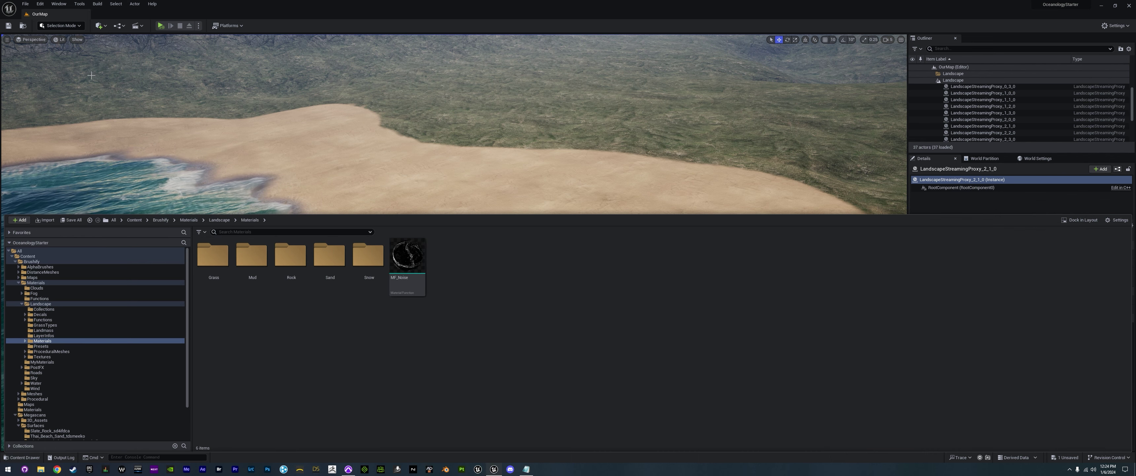
# - Review the target paint layers in Landscape mode, then return to Selection mode
pyautogui.click(63, 25)
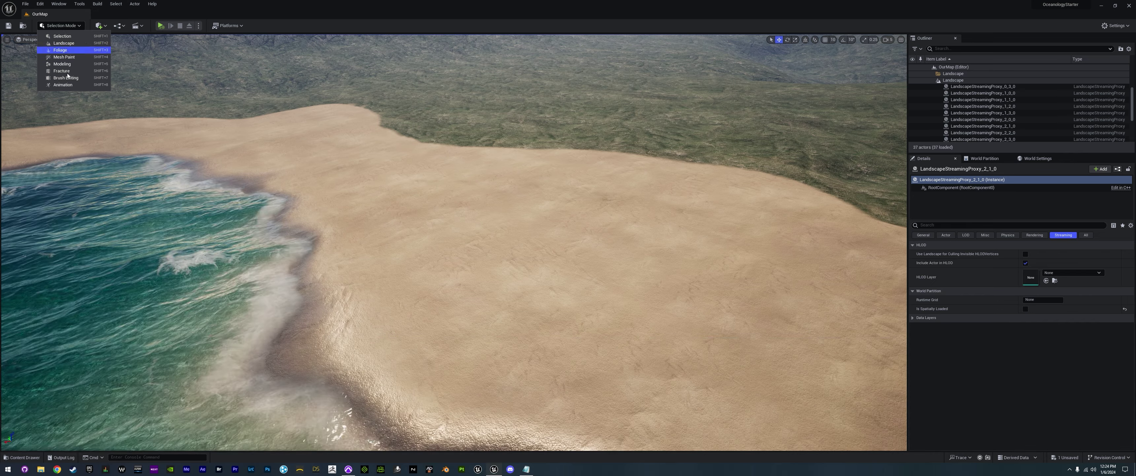
pyautogui.click(66, 43)
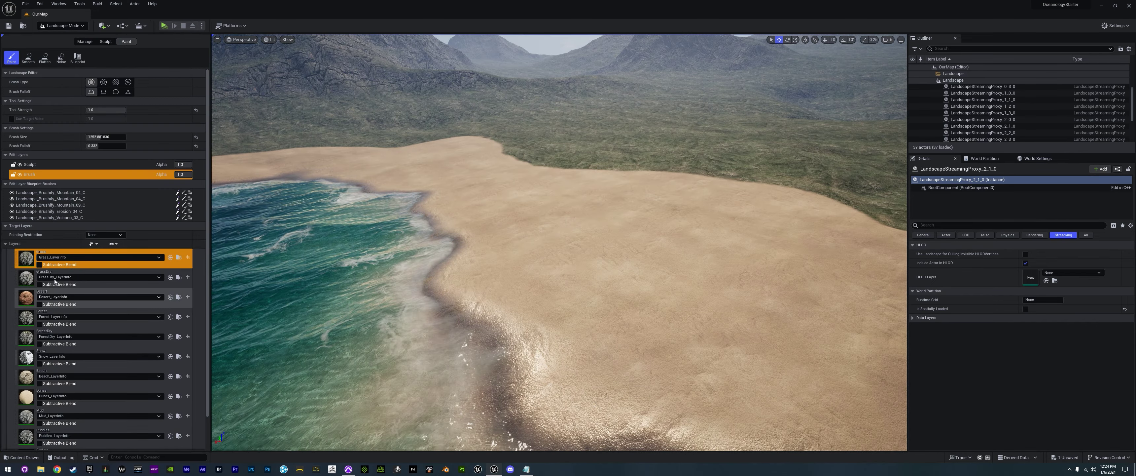
pyautogui.click(41, 257)
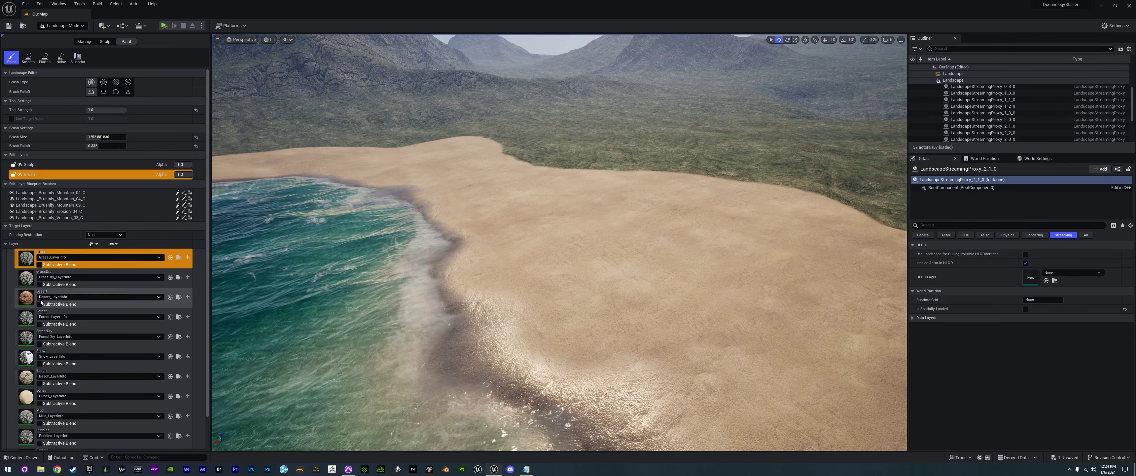
pyautogui.click(62, 26)
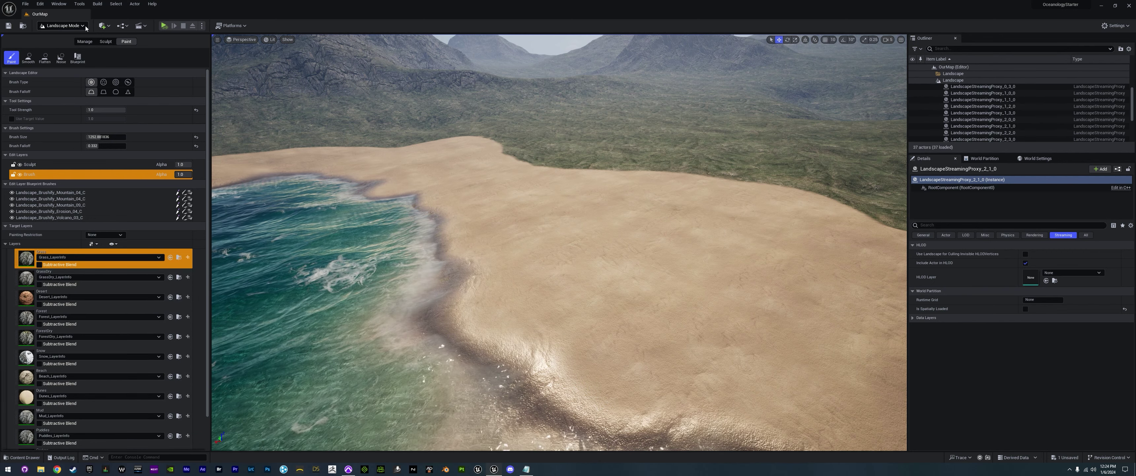
pyautogui.click(62, 37)
# - Open the Sand folder of the landscape materials and examine the beach surface along the shoreline
pyautogui.hotkey('ctrl', 'space')
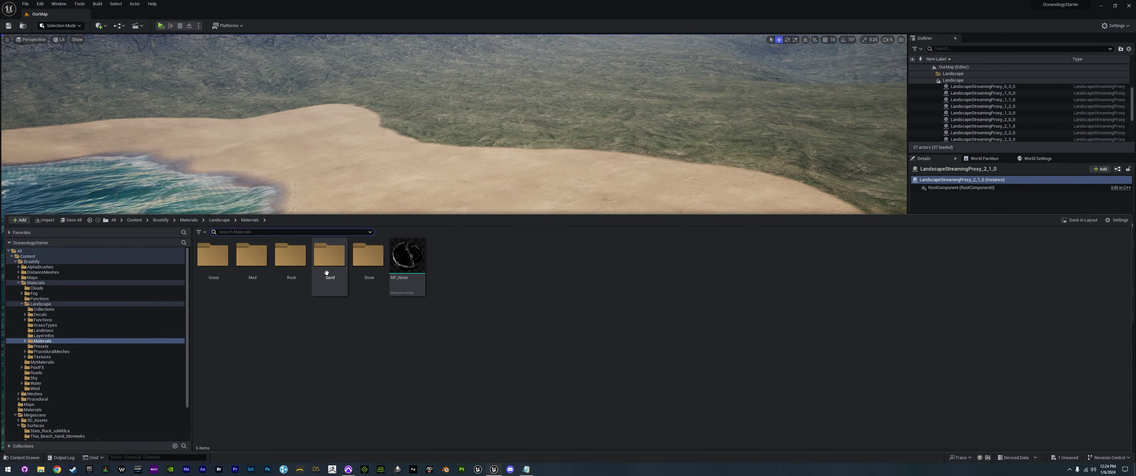
pyautogui.doubleClick(327, 256)
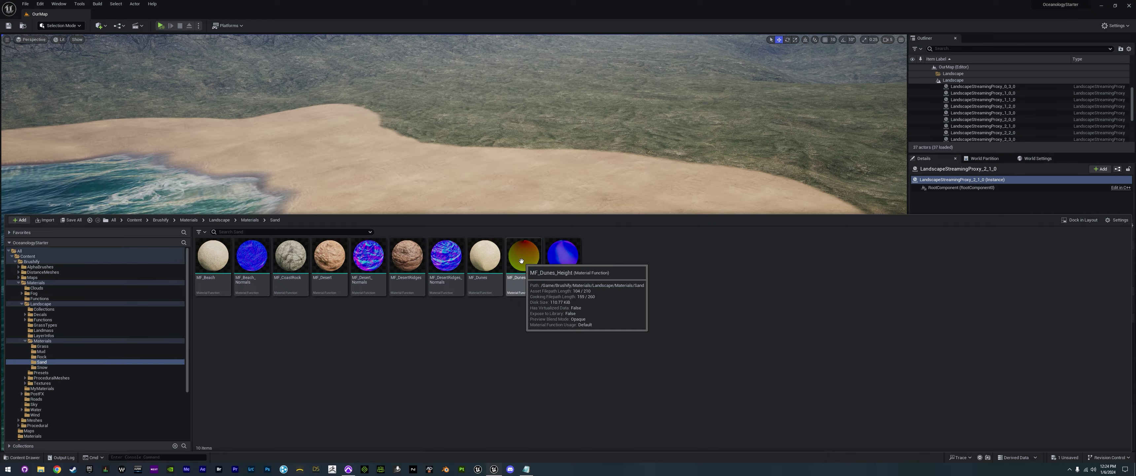
pyautogui.moveTo(607, 165)
pyautogui.mouseDown(button='right')
pyautogui.moveTo(666, 150)
pyautogui.moveTo(607, 165)
pyautogui.mouseUp(button='right')
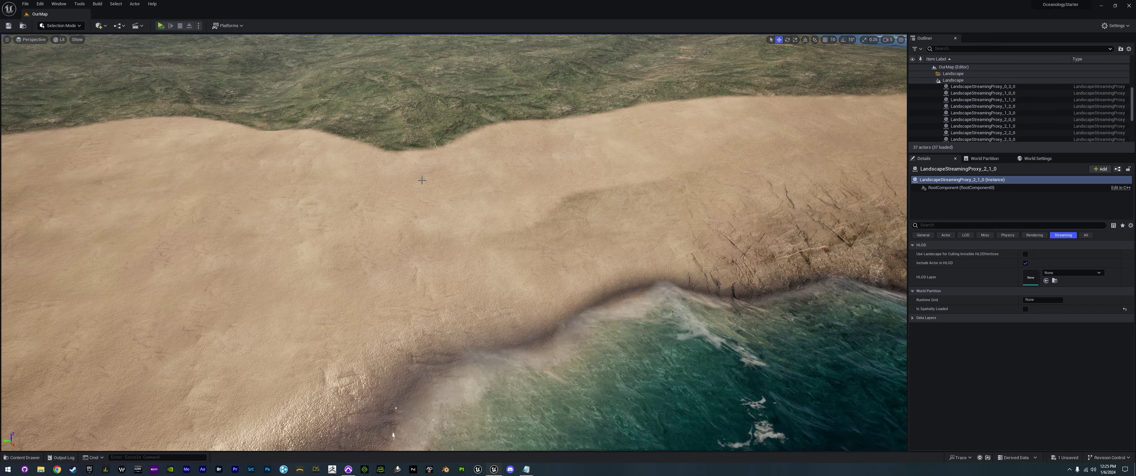
pyautogui.moveTo(462, 276); pyautogui.dragTo(329, 284, button='right')
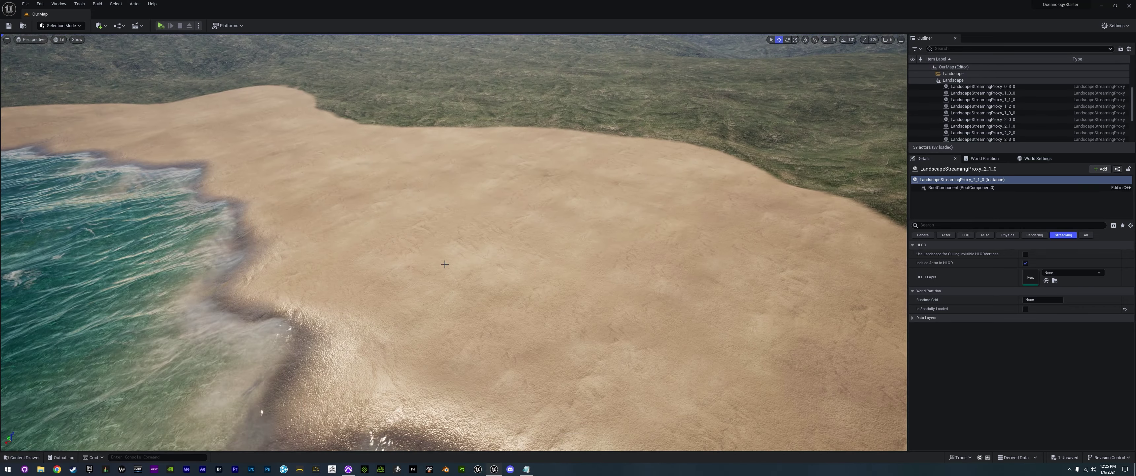
pyautogui.moveTo(520, 273)
pyautogui.mouseDown(button='right')
pyautogui.moveTo(529, 251)
pyautogui.moveTo(535, 275)
pyautogui.mouseUp(button='right')
pyautogui.moveTo(643, 308); pyautogui.dragTo(643, 307, button='right')
# - Open the MF_Dunes and MF_Dunes_Normals material functions and bring the normal texture samples into view
pyautogui.hotkey('ctrl', 'space')
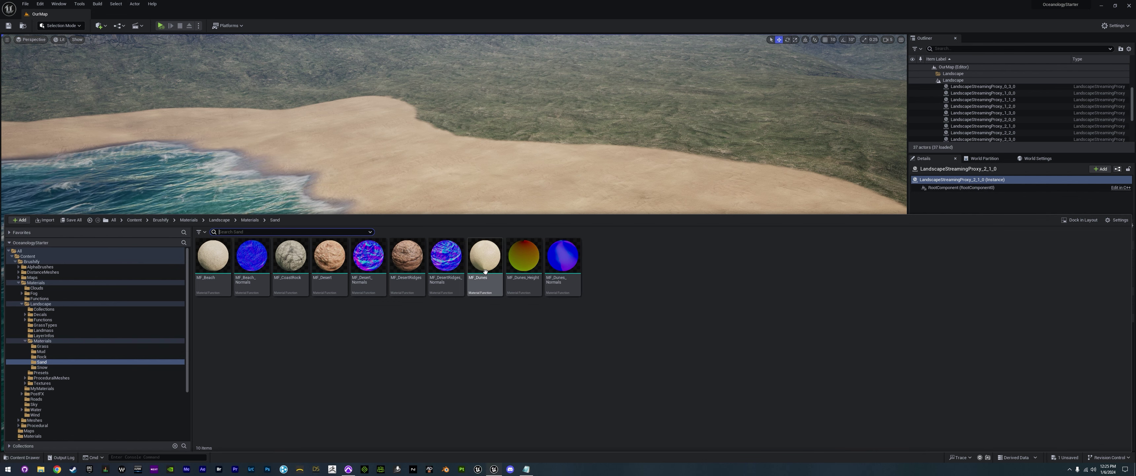
pyautogui.moveTo(484, 271)
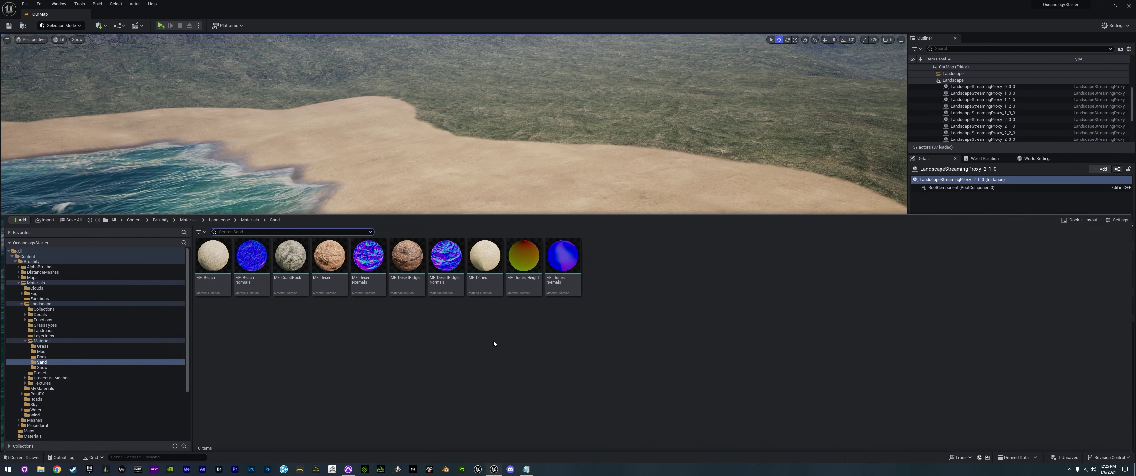
pyautogui.click(480, 264)
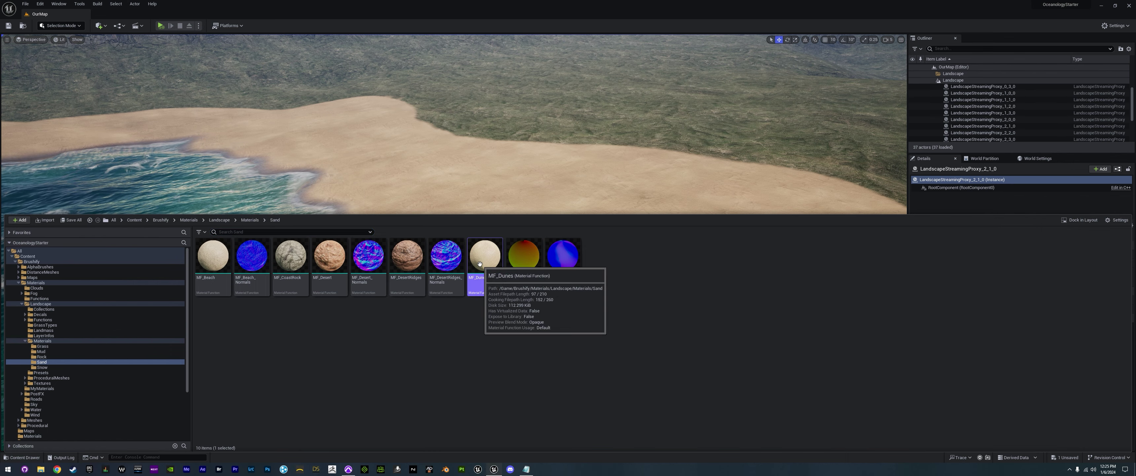
pyautogui.doubleClick(480, 264)
pyautogui.hotkey('ctrl', 'space')
pyautogui.click(573, 346)
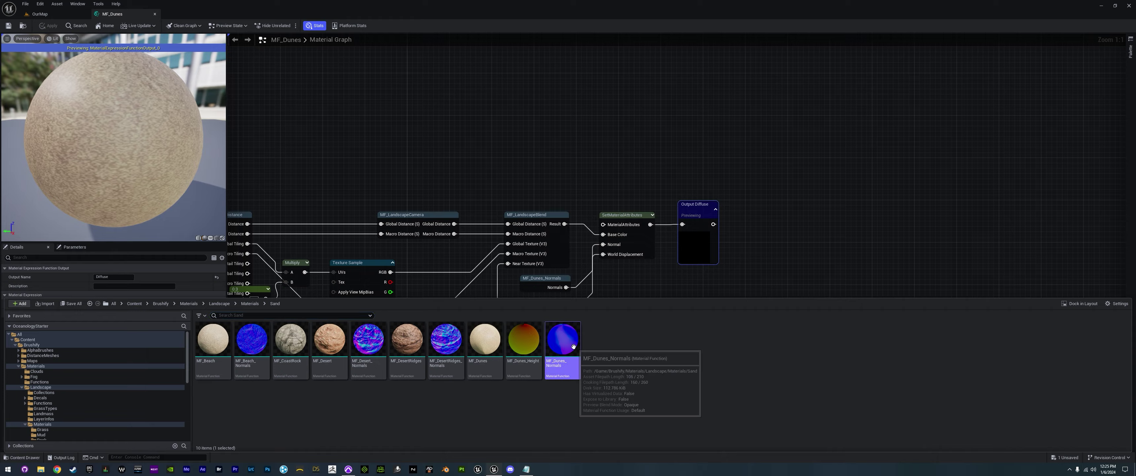
pyautogui.doubleClick(573, 347)
pyautogui.moveTo(608, 326); pyautogui.dragTo(696, 143, button='right')
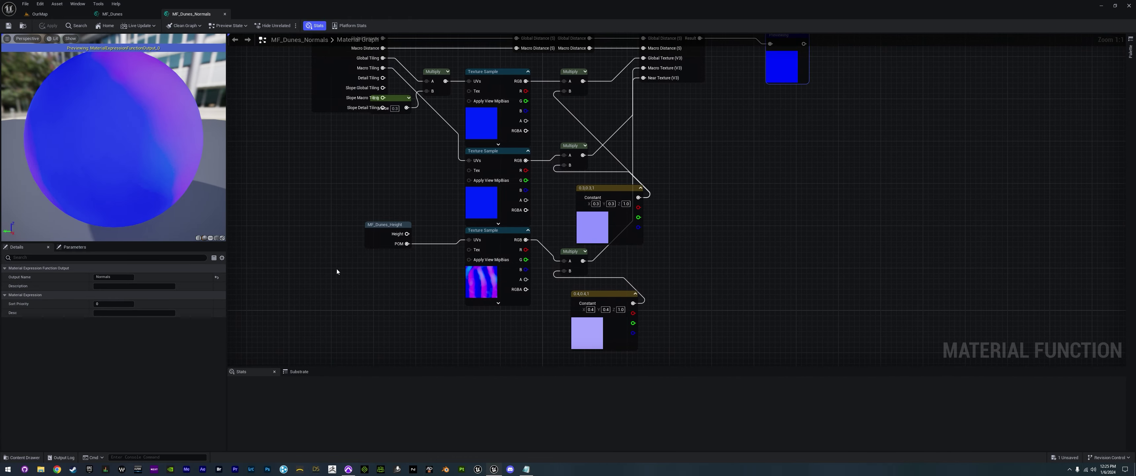
# - Browse to the Thai_Beach_Sand folder under Megascans/Surfaces to find its textures
pyautogui.hotkey('ctrl', 'space')
pyautogui.scroll(-3, 51, 350)
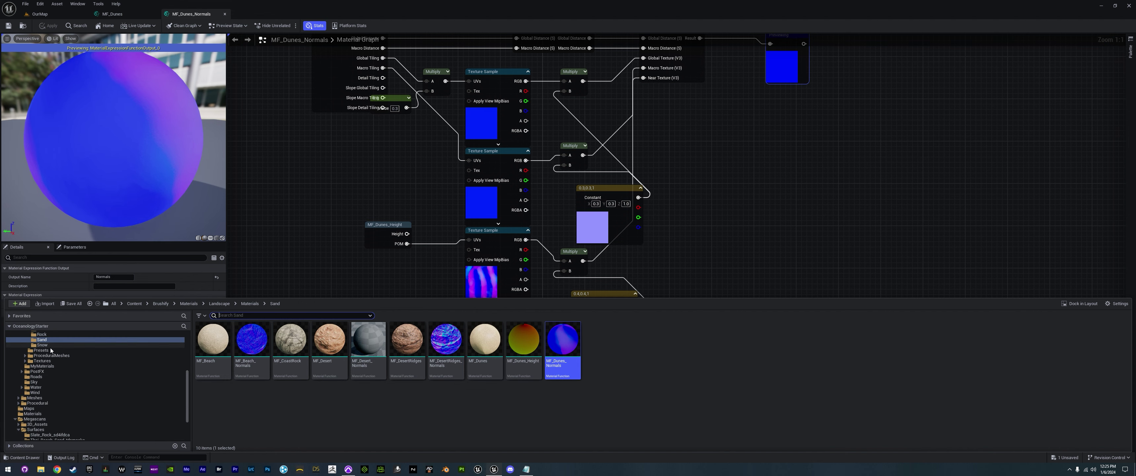
pyautogui.click(35, 419)
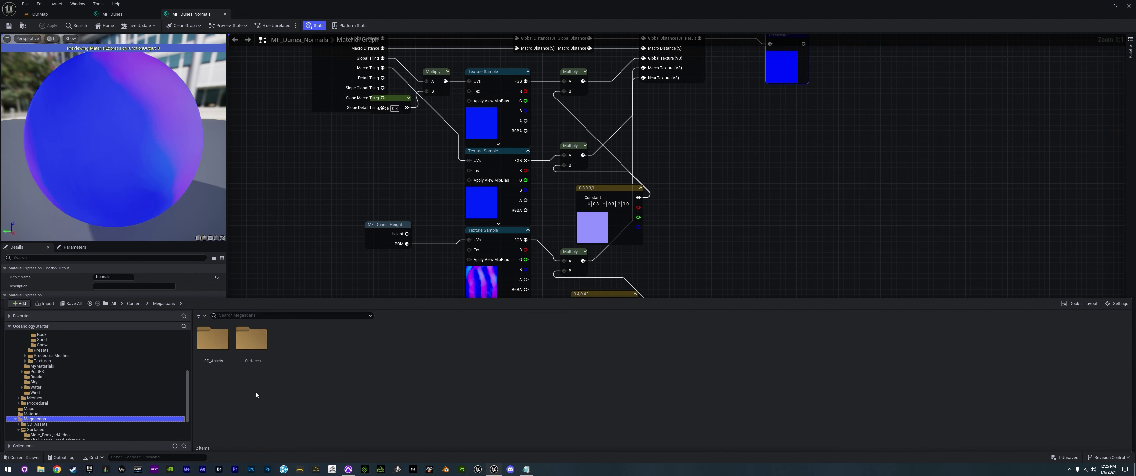
pyautogui.doubleClick(251, 340)
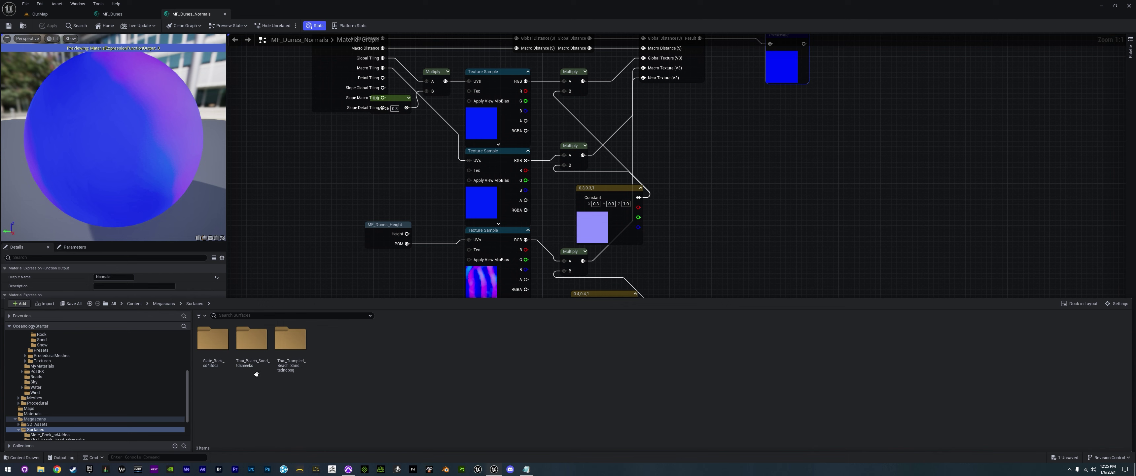
pyautogui.doubleClick(252, 340)
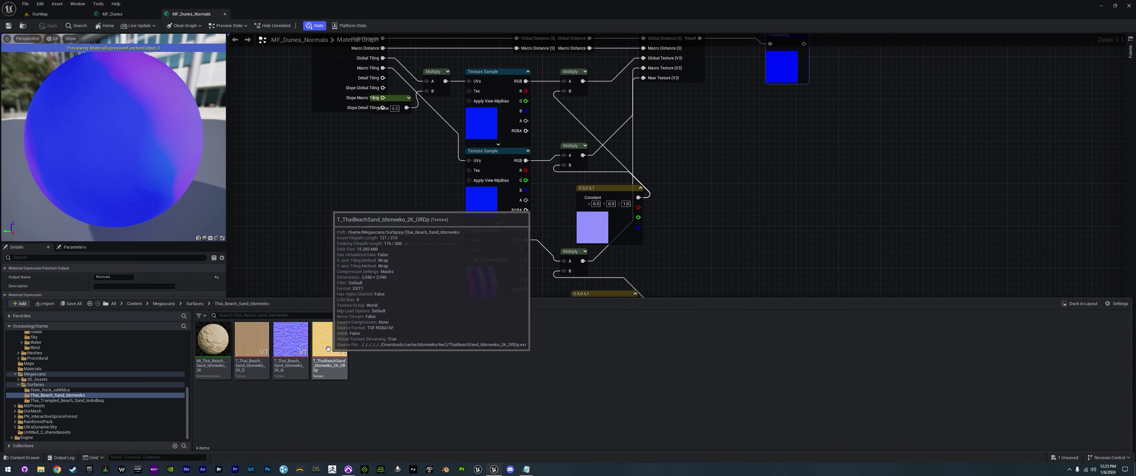
# - Move the 0.5 constant node clear of the slope tiling inputs and bring the Thai_Beach_Sand textures back up
pyautogui.moveTo(260, 356)
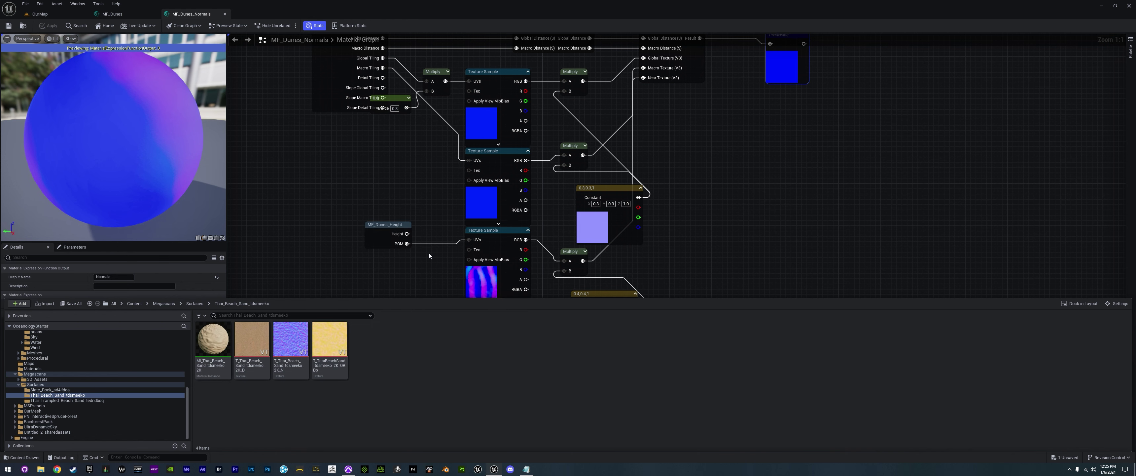
pyautogui.moveTo(406, 188); pyautogui.dragTo(407, 176, button='right')
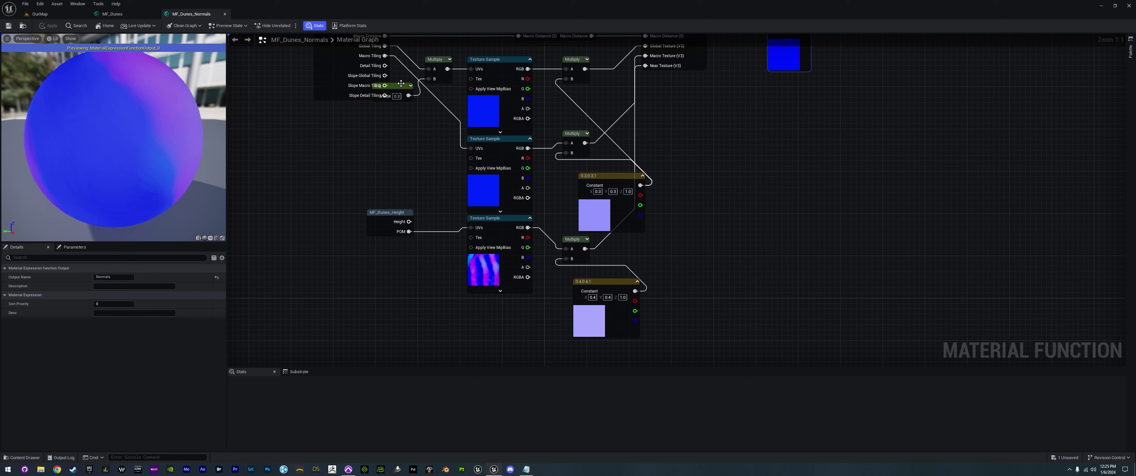
pyautogui.moveTo(400, 87); pyautogui.dragTo(402, 105)
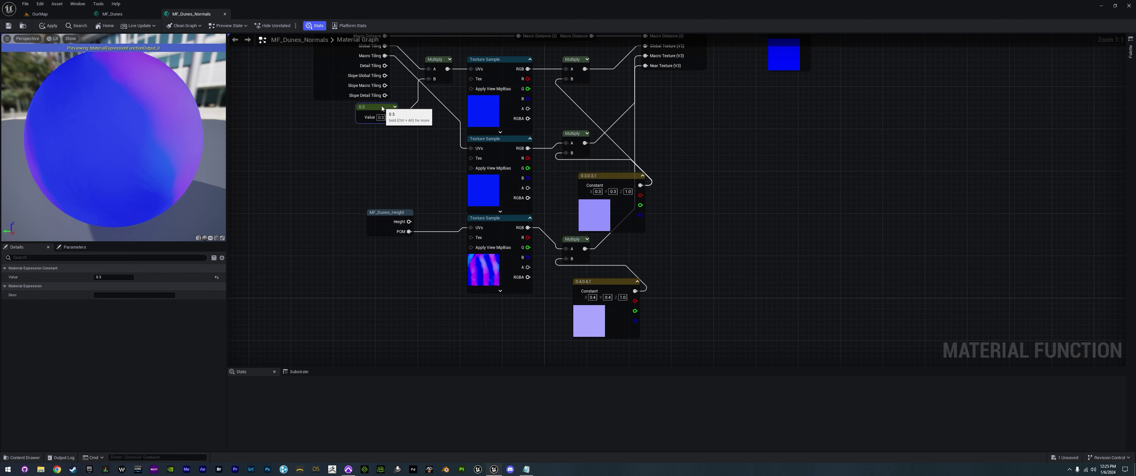
pyautogui.hotkey('ctrl', 'space')
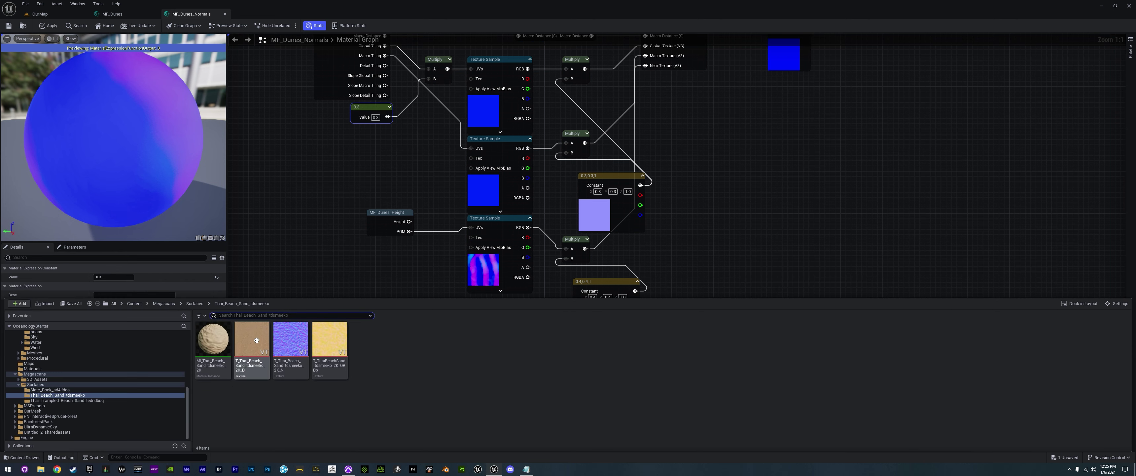
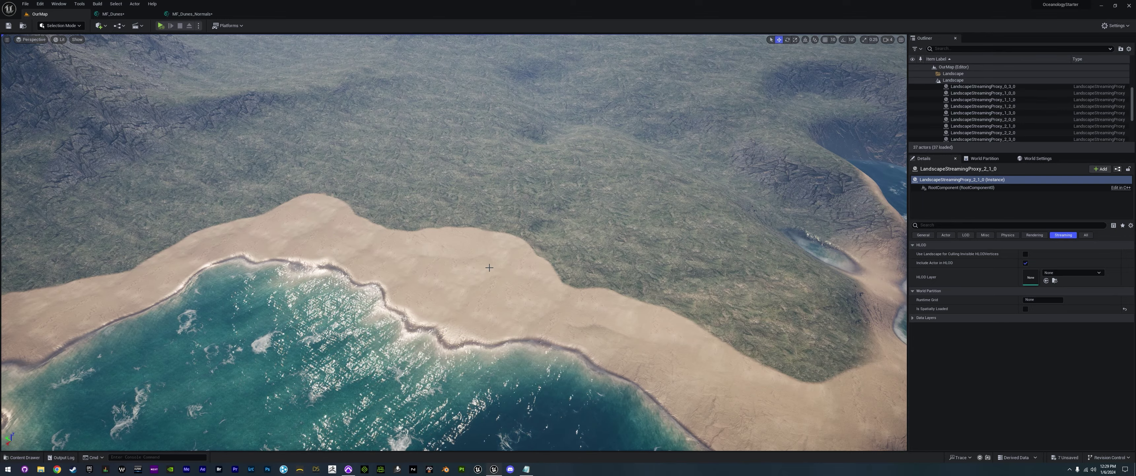
# - Switch to Landscape mode in OurMap for painting the layers where the beach meets the grass
pyautogui.press('w')
pyautogui.moveTo(502, 303); pyautogui.dragTo(503, 303, button='right')
pyautogui.scroll(-1, 503, 303)
pyautogui.scroll(2, 502, 303)
pyautogui.moveTo(437, 263); pyautogui.dragTo(437, 263, button='right')
pyautogui.click(67, 25)
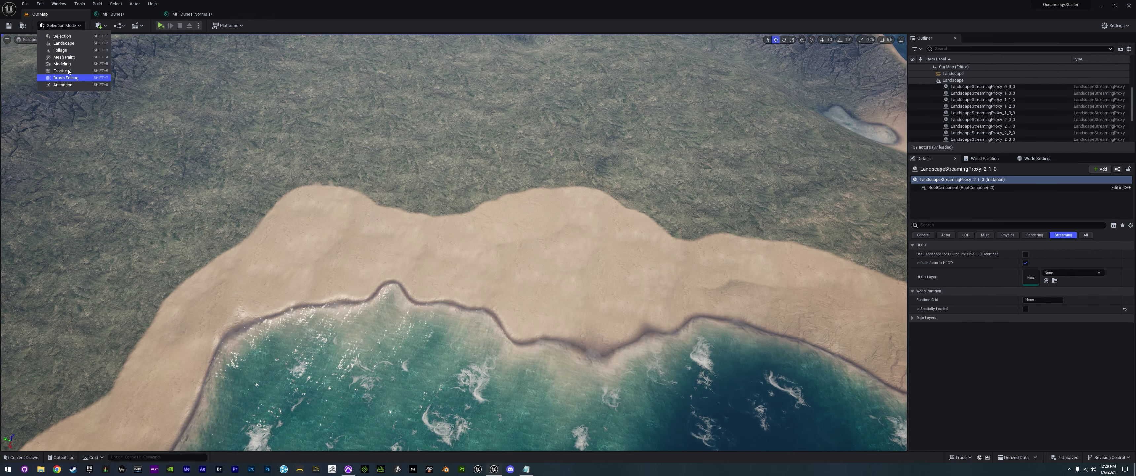
pyautogui.click(59, 44)
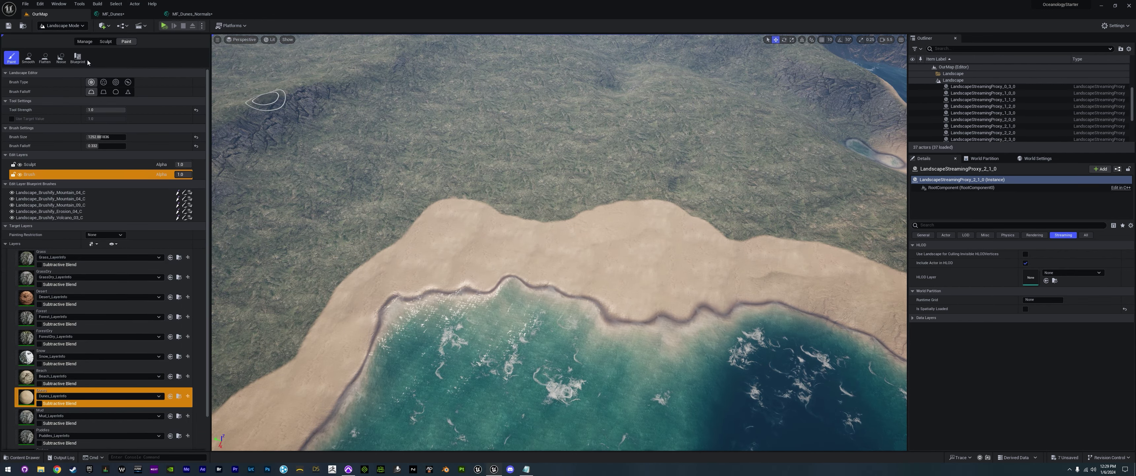
pyautogui.moveTo(576, 224); pyautogui.dragTo(576, 224, button='right')
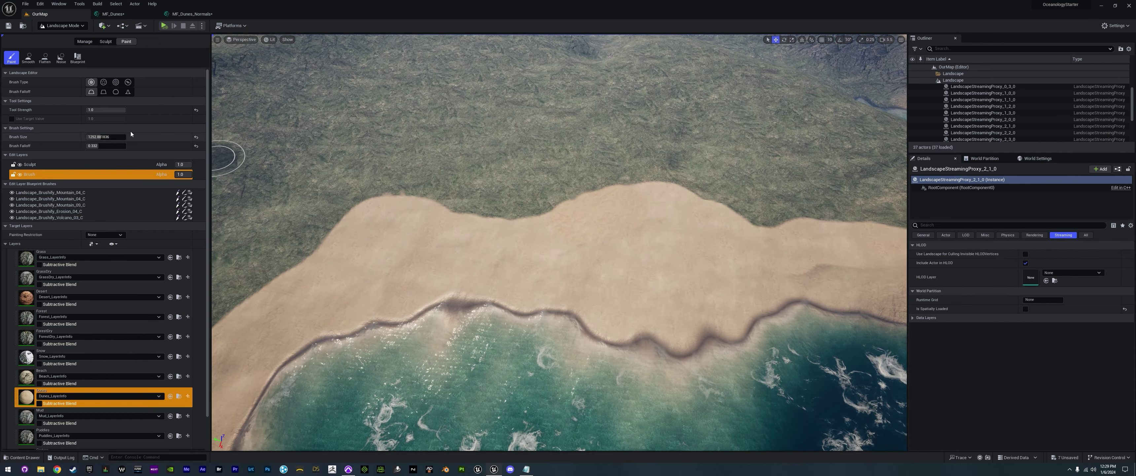
# - Choose the pattern brush type for painting and assign the ParticleClouds texture as its mask
pyautogui.click(115, 82)
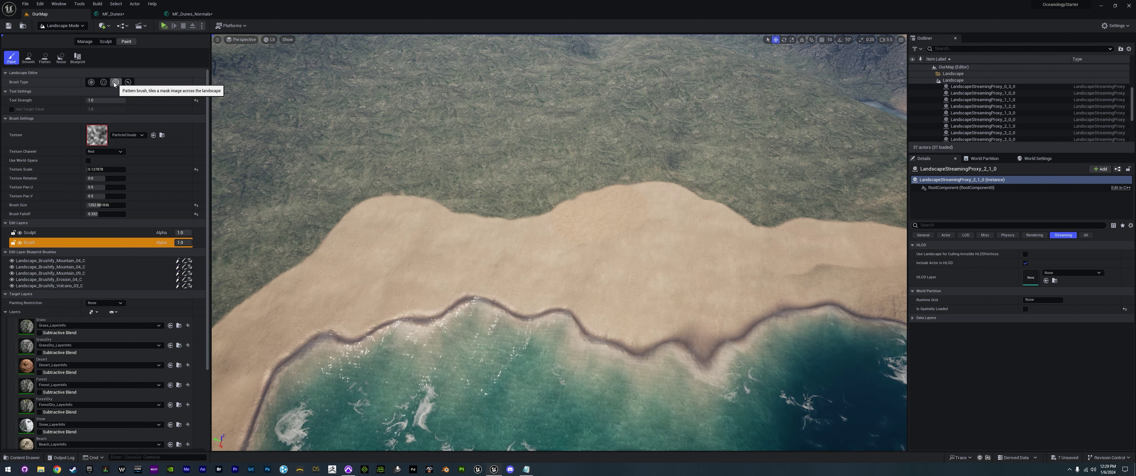
pyautogui.click(103, 83)
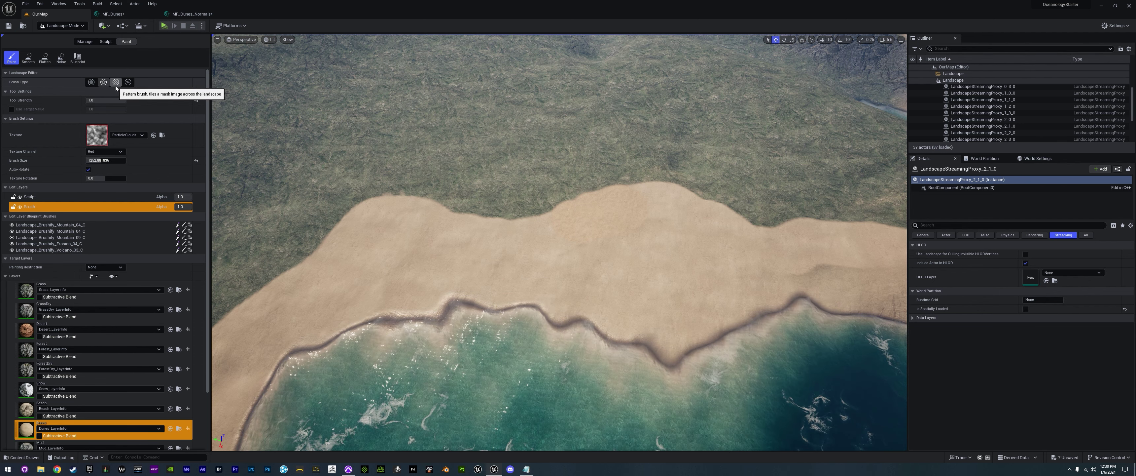
pyautogui.click(115, 82)
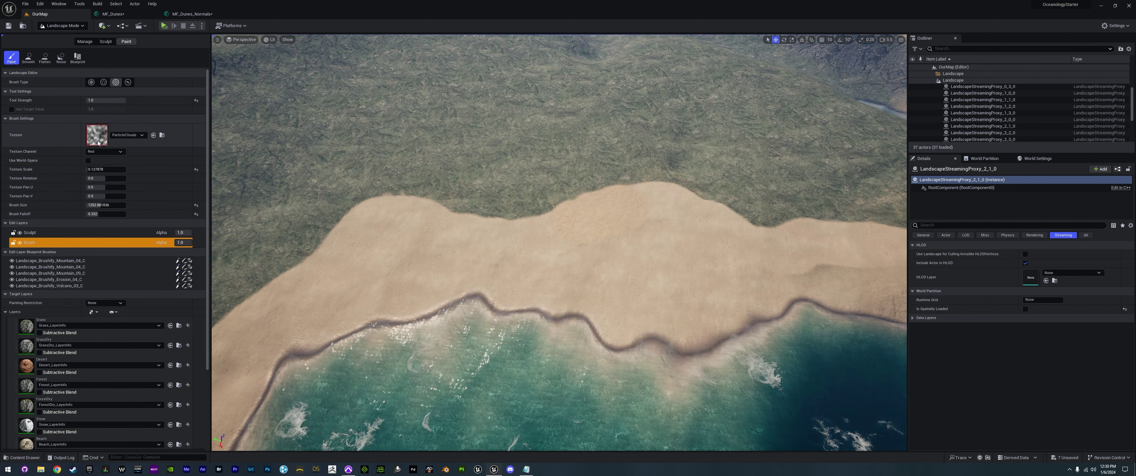
pyautogui.click(130, 137)
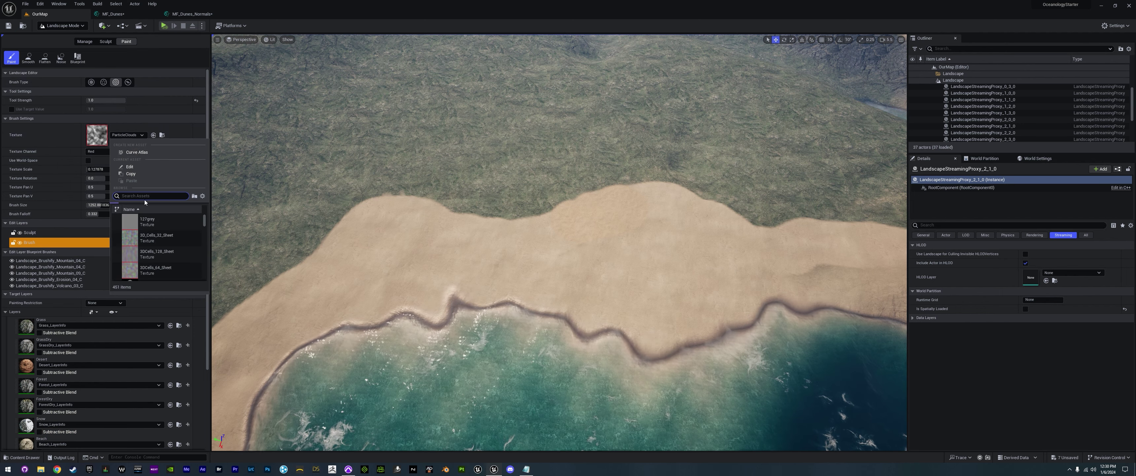
pyautogui.write('cloud')
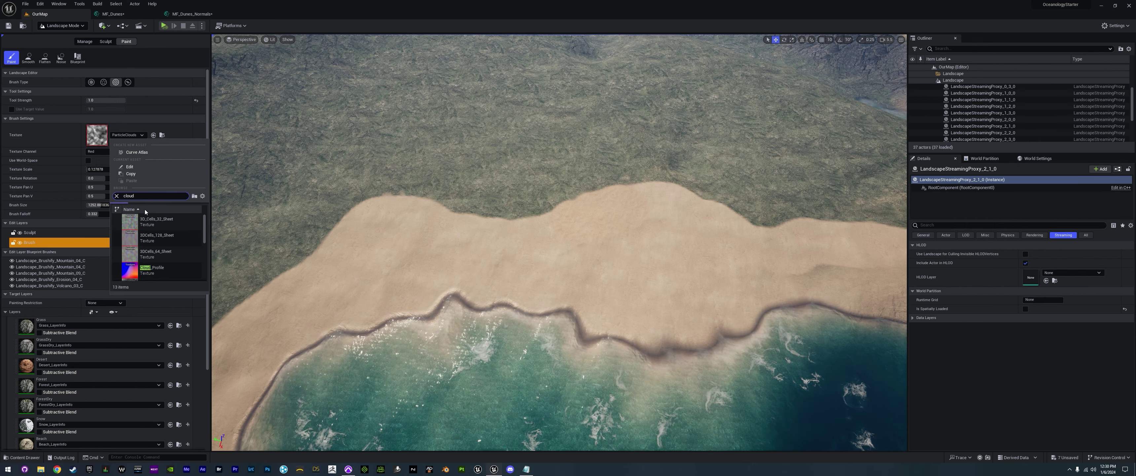
pyautogui.scroll(-4, 160, 256)
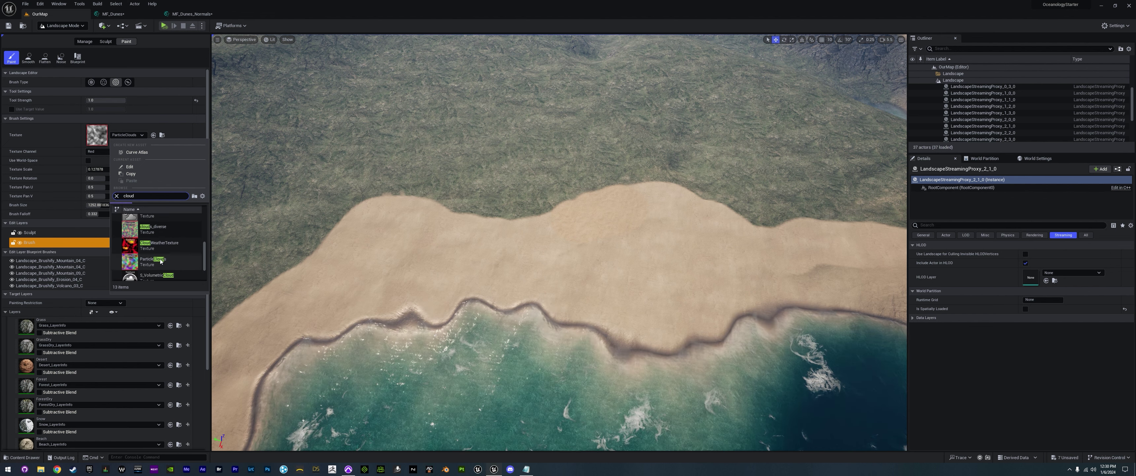
pyautogui.moveTo(161, 228)
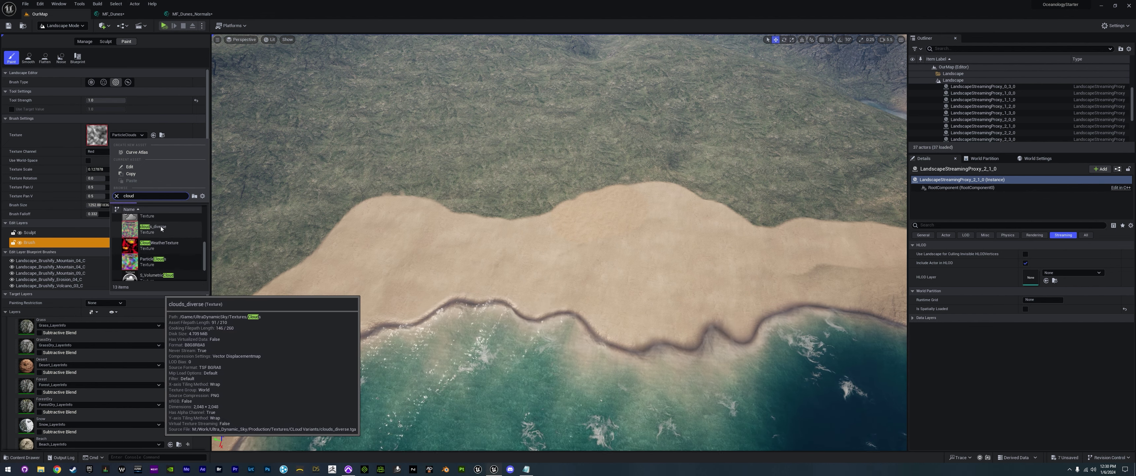
pyautogui.moveTo(130, 265)
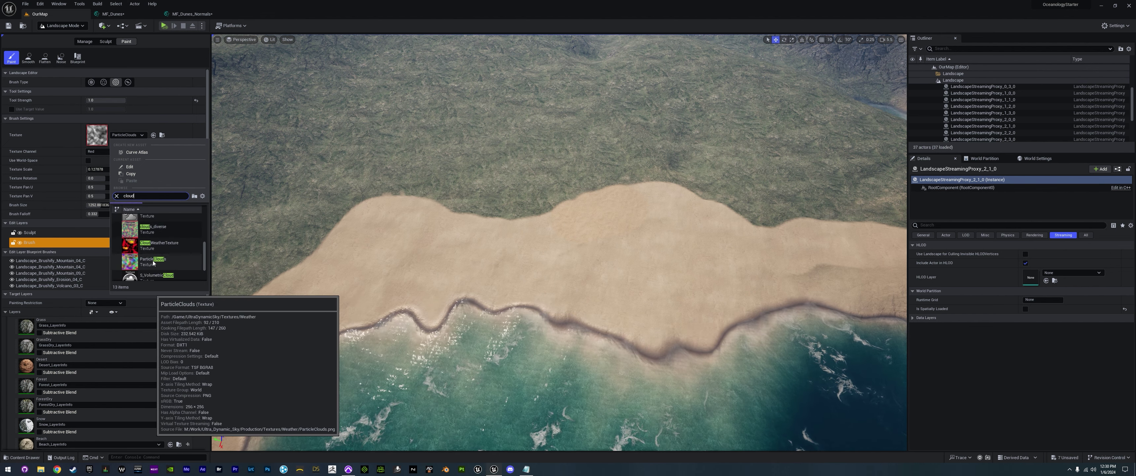
pyautogui.click(130, 263)
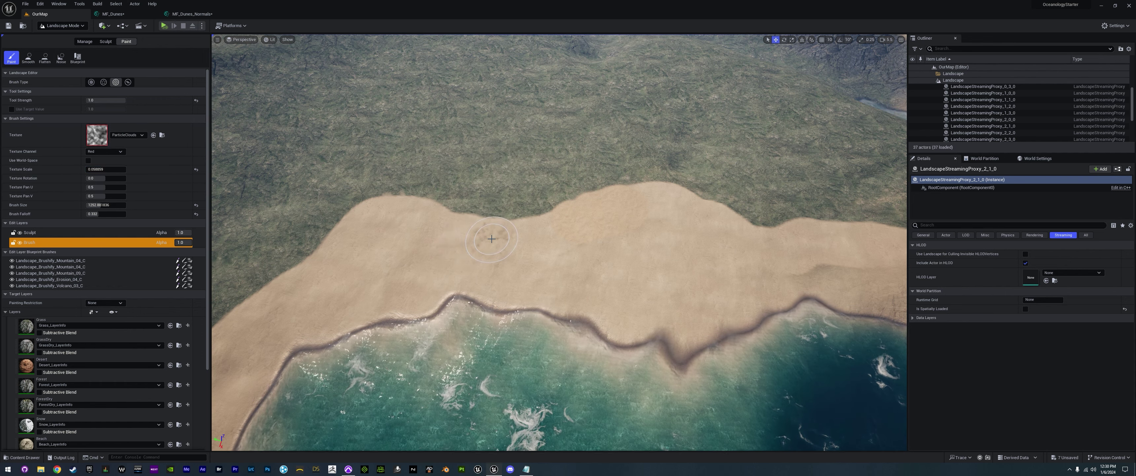
# - Paint the Dunes layer with the pattern brush along the inland edge of the beach to break up the straight grass border
pyautogui.moveTo(462, 241)
pyautogui.mouseDown()
pyautogui.moveTo(400, 211)
pyautogui.moveTo(382, 227)
pyautogui.moveTo(406, 256)
pyautogui.mouseUp()
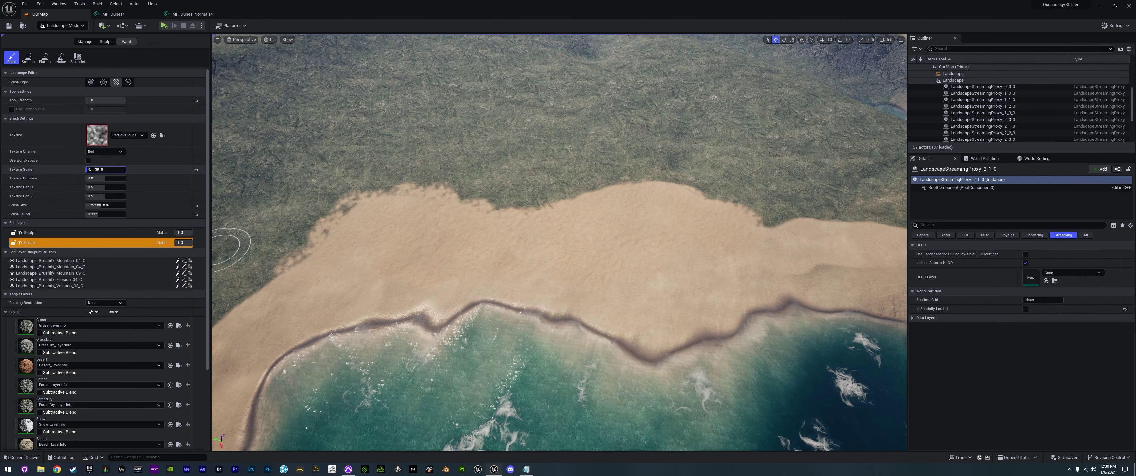
pyautogui.moveTo(307, 260); pyautogui.dragTo(238, 304)
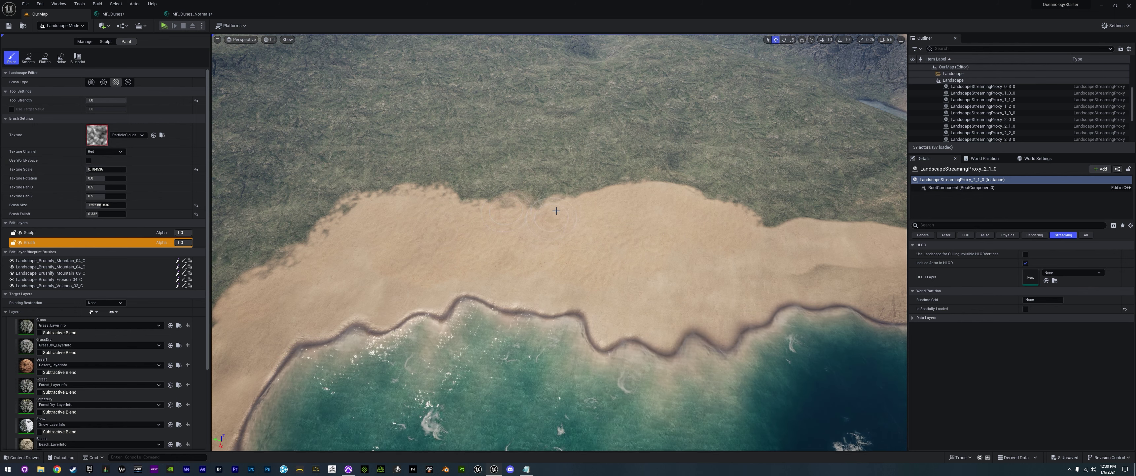
pyautogui.moveTo(614, 195)
pyautogui.mouseDown()
pyautogui.moveTo(701, 187)
pyautogui.moveTo(761, 228)
pyautogui.moveTo(821, 220)
pyautogui.moveTo(887, 232)
pyautogui.mouseUp()
pyautogui.moveTo(887, 231); pyautogui.dragTo(732, 207, button='right')
pyautogui.moveTo(731, 208); pyautogui.dragTo(753, 178)
# - Paint scattered patches of the Grass layer onto the sand along the upper edge of the beach
pyautogui.click(105, 319)
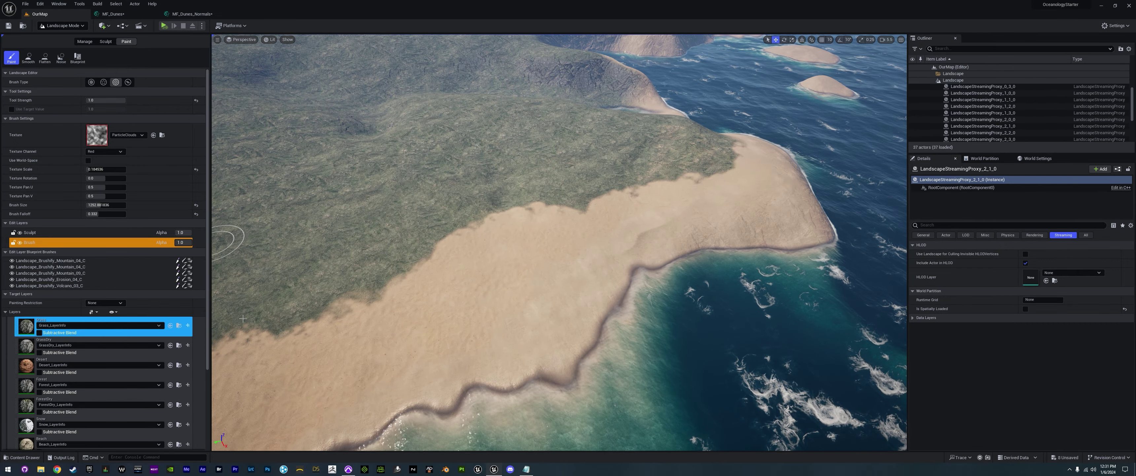
pyautogui.moveTo(713, 176)
pyautogui.mouseDown()
pyautogui.moveTo(529, 221)
pyautogui.moveTo(494, 245)
pyautogui.moveTo(416, 267)
pyautogui.moveTo(468, 230)
pyautogui.mouseUp()
pyautogui.moveTo(522, 260); pyautogui.dragTo(446, 269, button='right')
pyautogui.moveTo(556, 223)
pyautogui.mouseDown()
pyautogui.moveTo(561, 207)
pyautogui.moveTo(507, 212)
pyautogui.mouseUp()
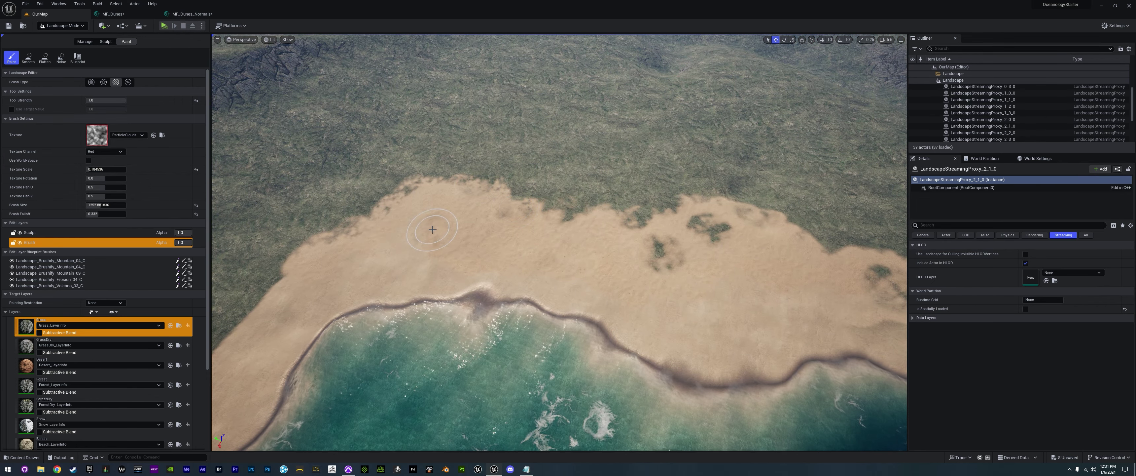
pyautogui.moveTo(454, 250); pyautogui.dragTo(412, 250, button='right')
pyautogui.moveTo(483, 217); pyautogui.dragTo(471, 211)
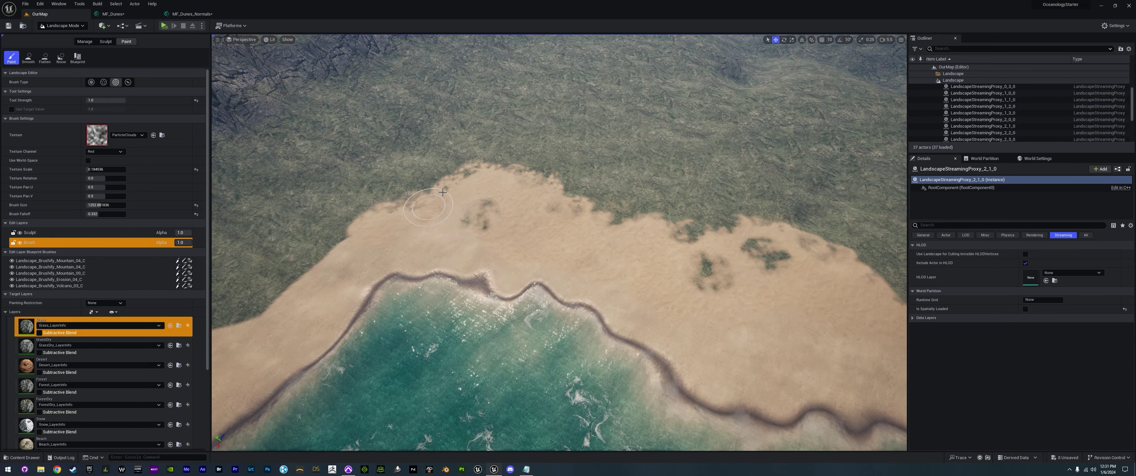
pyautogui.moveTo(447, 180); pyautogui.dragTo(360, 227)
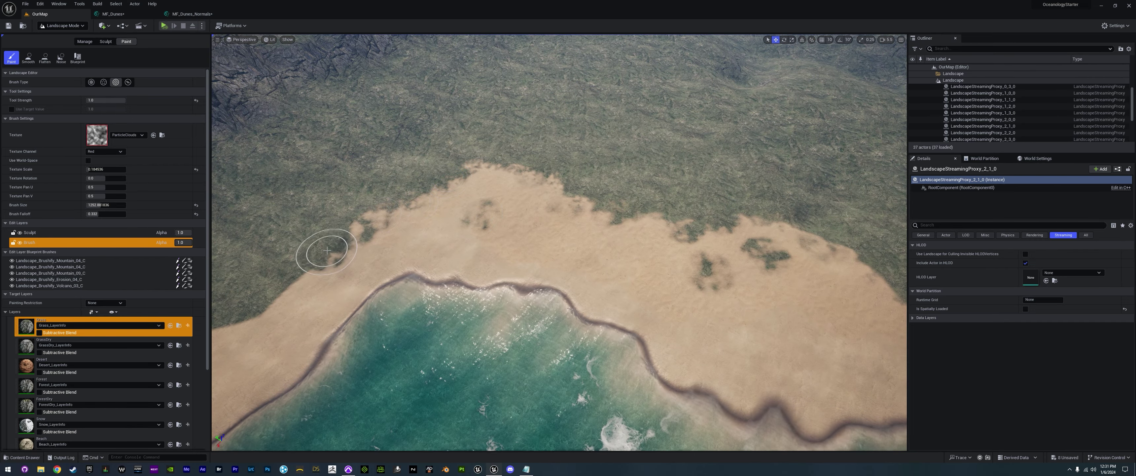
pyautogui.moveTo(259, 298); pyautogui.dragTo(218, 299, button='right')
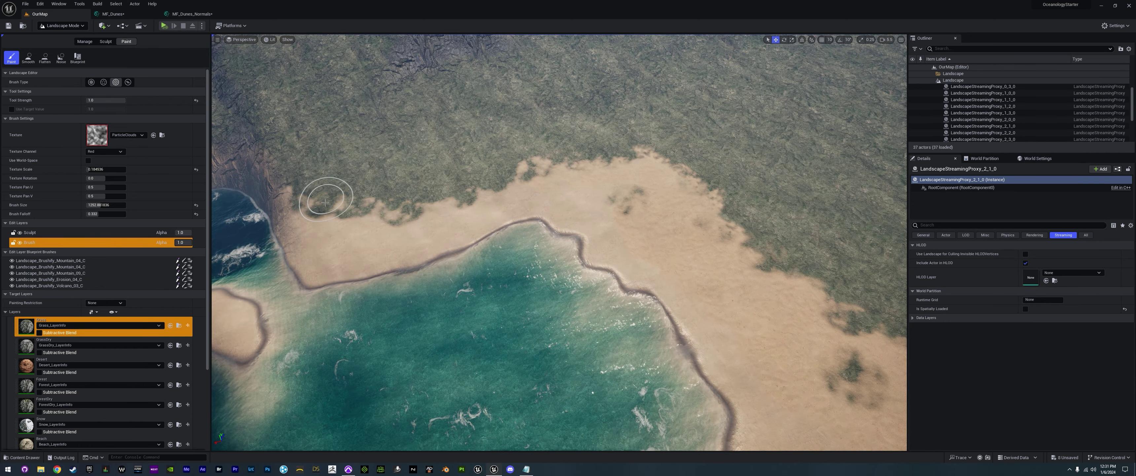
# - Examine the painted transition between sand and grass along the coastline from several distances
pyautogui.moveTo(360, 198)
pyautogui.mouseDown(button='right')
pyautogui.moveTo(364, 170)
pyautogui.moveTo(424, 172)
pyautogui.moveTo(375, 176)
pyautogui.moveTo(359, 152)
pyautogui.moveTo(464, 143)
pyautogui.moveTo(426, 134)
pyautogui.moveTo(408, 210)
pyautogui.moveTo(414, 183)
pyautogui.moveTo(400, 165)
pyautogui.moveTo(304, 143)
pyautogui.moveTo(414, 147)
pyautogui.moveTo(397, 203)
pyautogui.moveTo(445, 250)
pyautogui.mouseUp(button='right')
pyautogui.press('w')
pyautogui.scroll(-4, 359, 199)
pyautogui.press('w')
pyautogui.scroll(-1, 359, 199)
pyautogui.press('w')
pyautogui.press('s')
pyautogui.press('s')
pyautogui.press('s')
pyautogui.moveTo(600, 250); pyautogui.dragTo(644, 198, button='right')
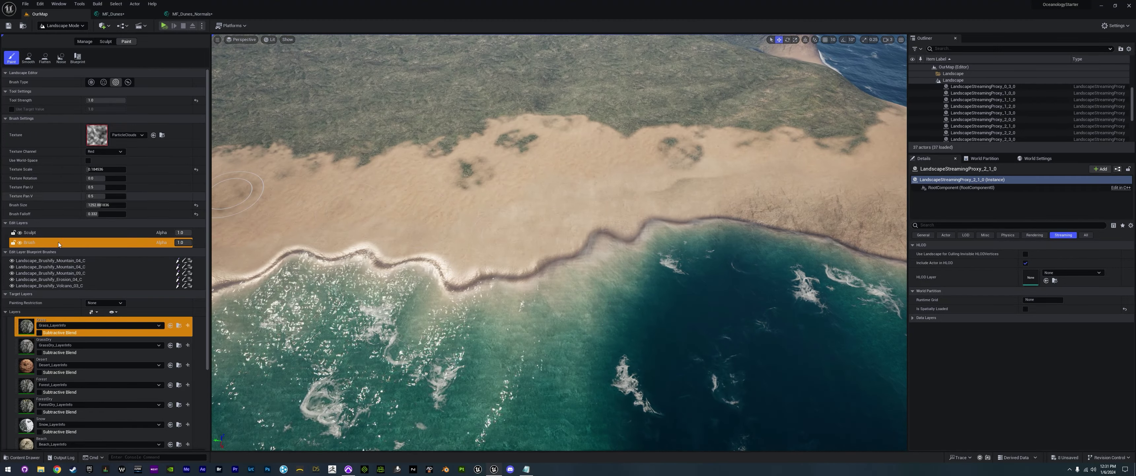
# - Reselect the Dunes layer, reduce the pattern brush size for finer painting on the beach and adjust the brush falloff
pyautogui.scroll(-3, 31, 397)
pyautogui.click(28, 417)
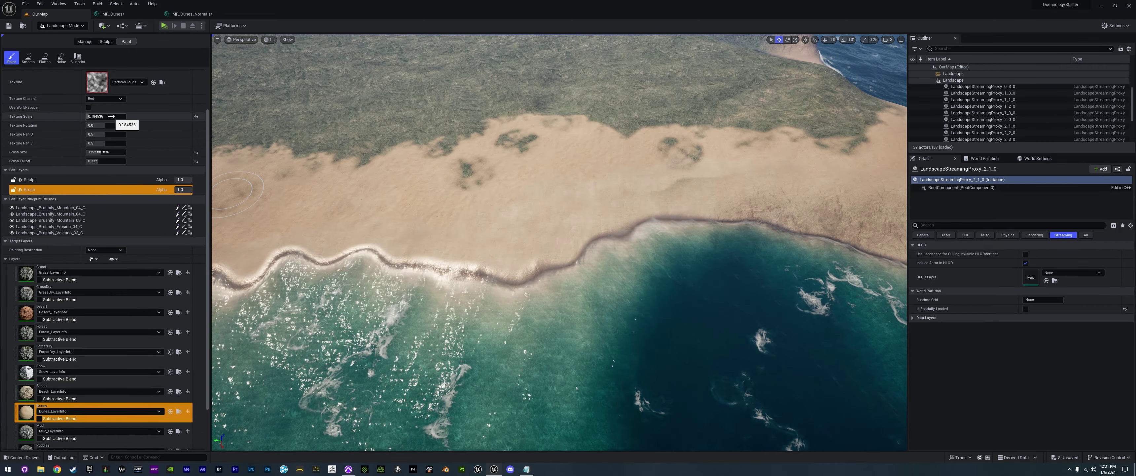
pyautogui.scroll(3, 112, 116)
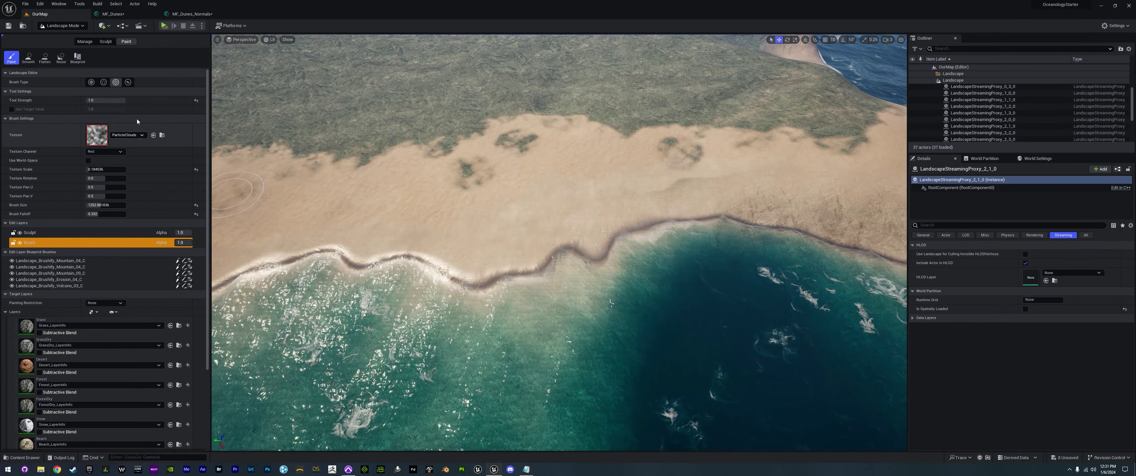
pyautogui.moveTo(108, 205); pyautogui.dragTo(94, 205)
pyautogui.moveTo(409, 221); pyautogui.dragTo(389, 215, button='right')
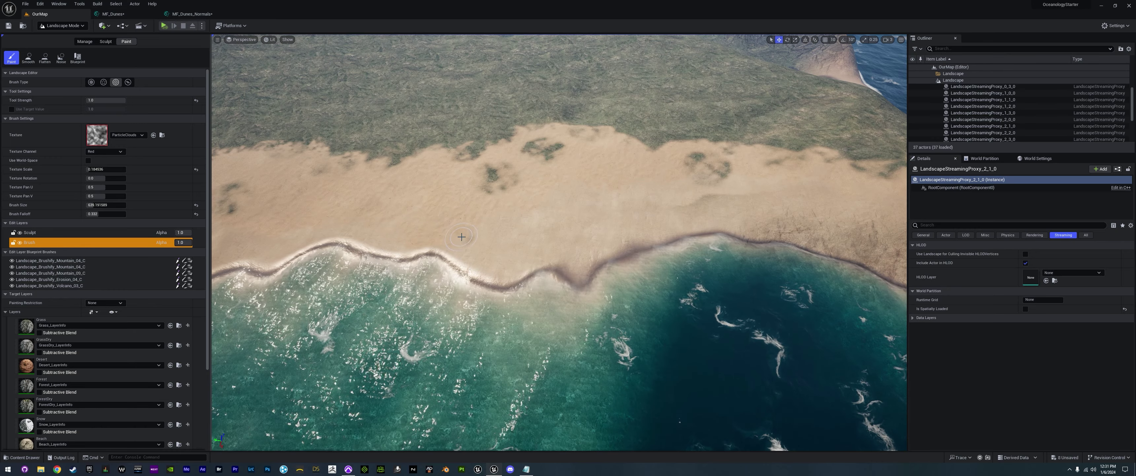
pyautogui.click(473, 243)
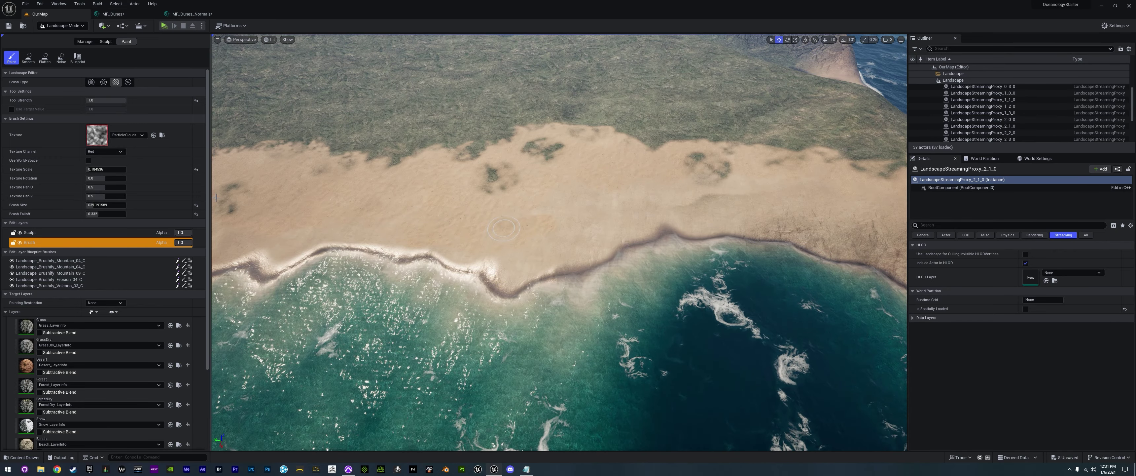
pyautogui.moveTo(105, 214); pyautogui.dragTo(97, 214)
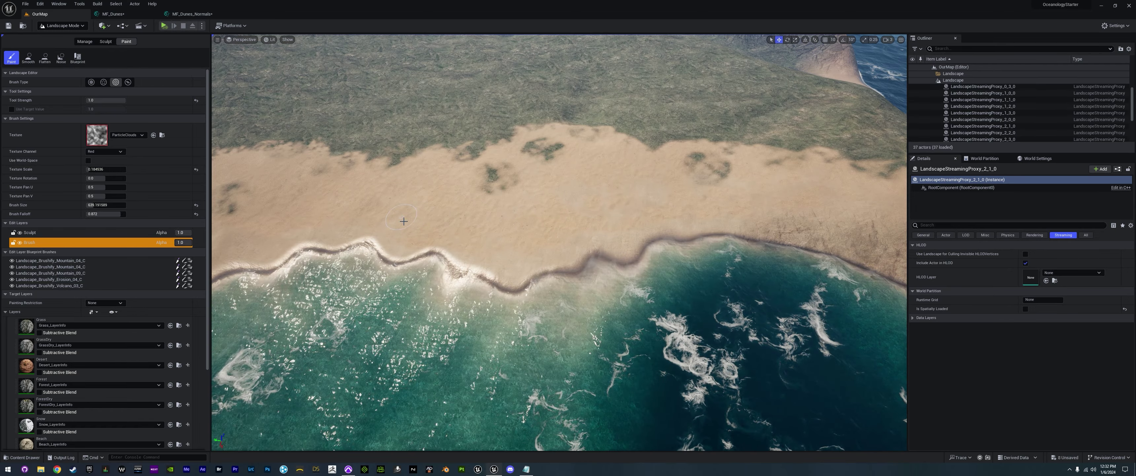
# - Check the sand and grass edges along the bay and headland, and undo the last landscape paint stroke
pyautogui.moveTo(404, 221); pyautogui.dragTo(617, 251, button='right')
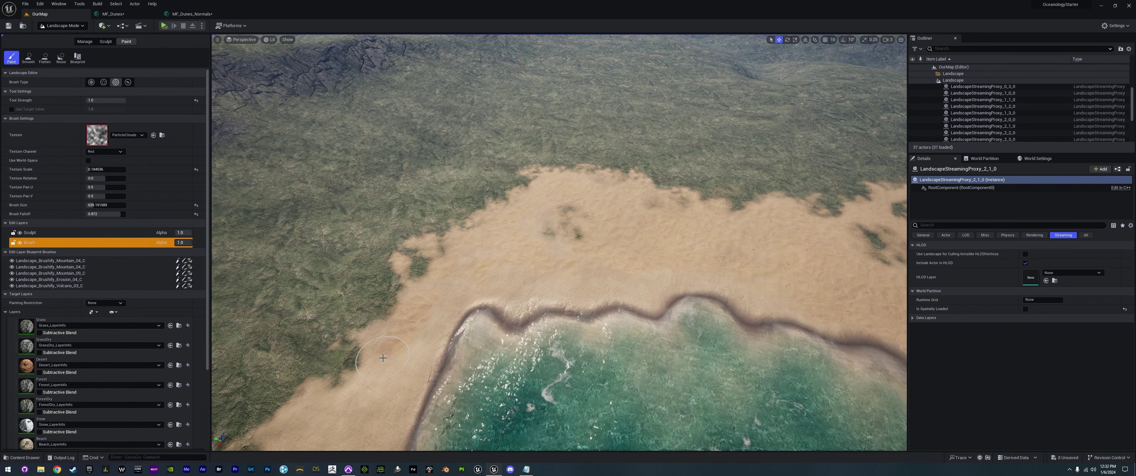
pyautogui.moveTo(305, 426); pyautogui.dragTo(516, 265, button='right')
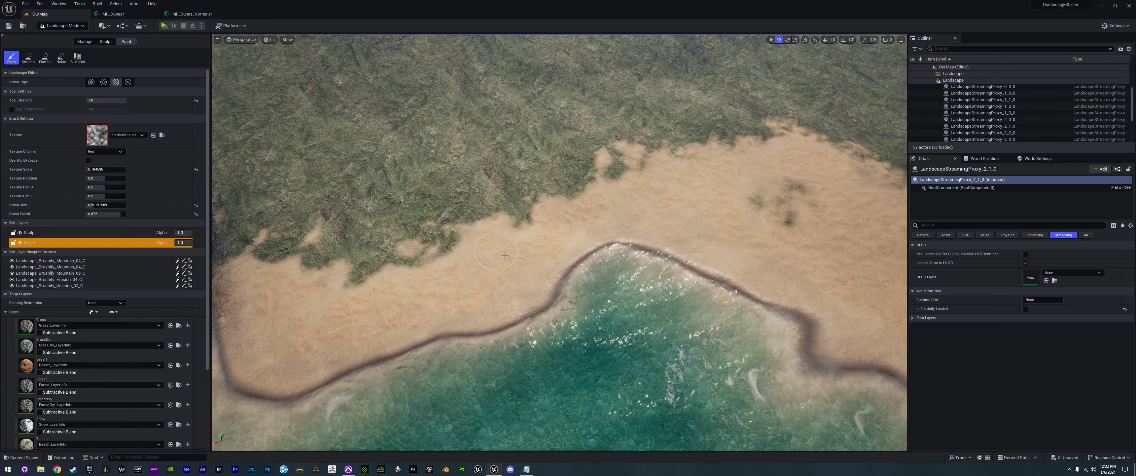
pyautogui.moveTo(714, 221)
pyautogui.mouseDown(button='right')
pyautogui.moveTo(767, 212)
pyautogui.moveTo(821, 181)
pyautogui.moveTo(886, 176)
pyautogui.moveTo(887, 163)
pyautogui.mouseUp(button='right')
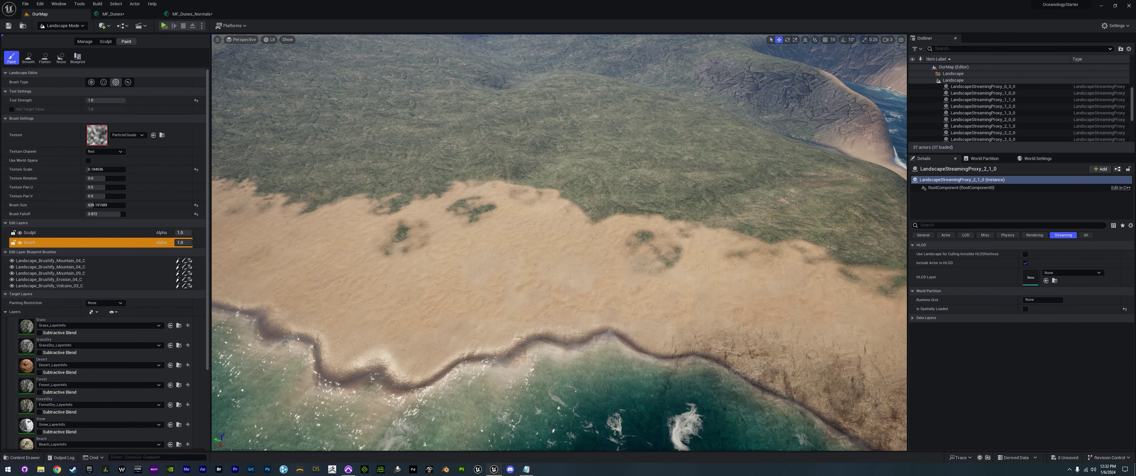
pyautogui.moveTo(754, 253); pyautogui.dragTo(800, 258, button='right')
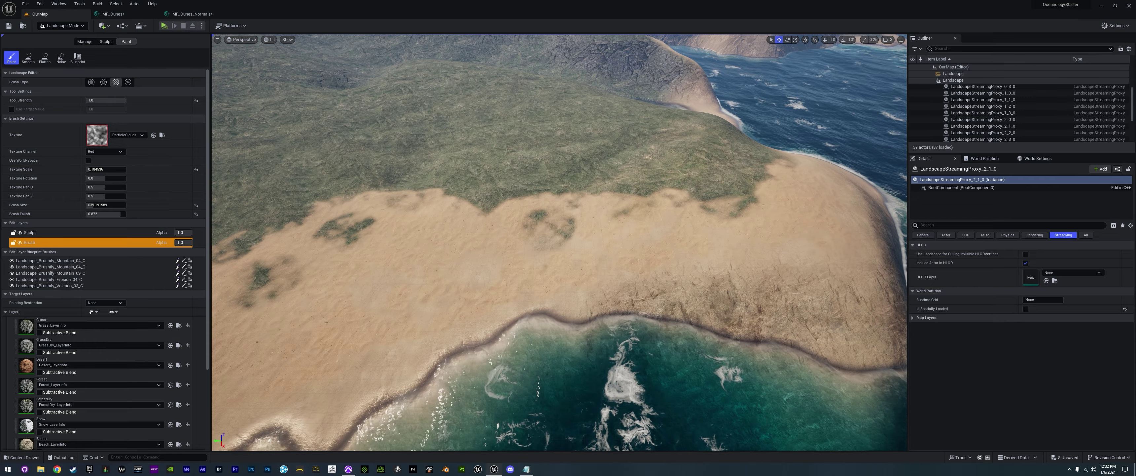
pyautogui.moveTo(791, 271); pyautogui.dragTo(829, 270, button='right')
pyautogui.hotkey('ctrl', 'z')
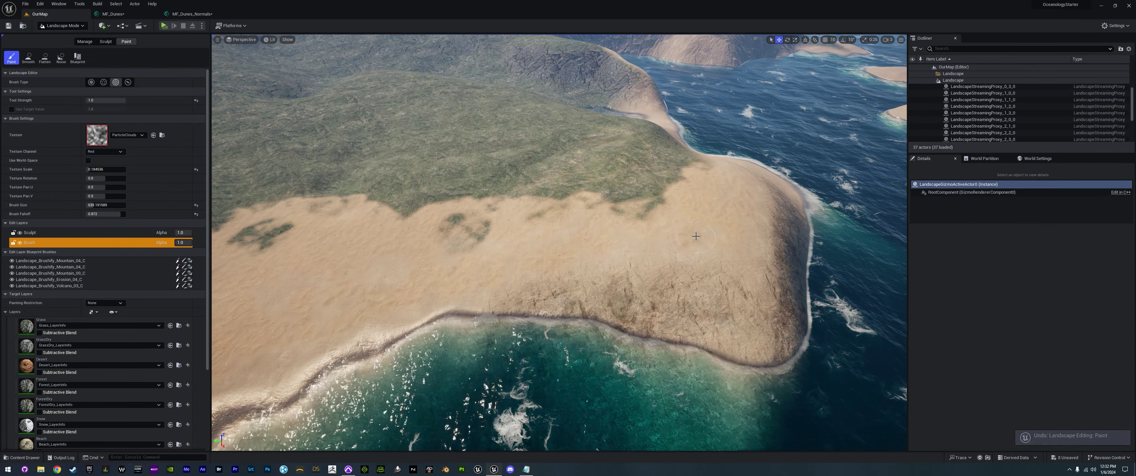
# - Switch from landscape editing to Selection mode and start playing the level from the grass edge above the beach
pyautogui.moveTo(568, 226)
pyautogui.mouseDown(button='right')
pyautogui.moveTo(499, 219)
pyautogui.moveTo(569, 226)
pyautogui.mouseUp(button='right')
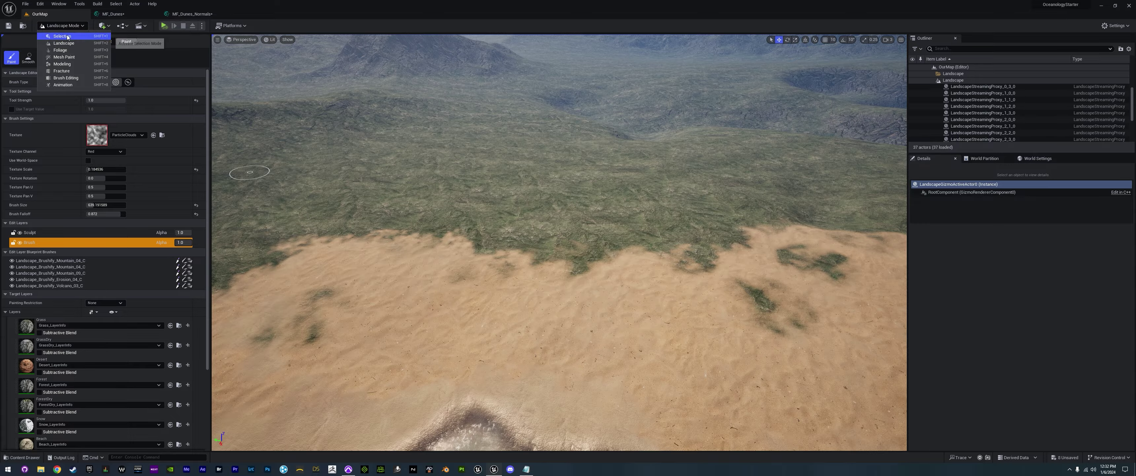
pyautogui.click(68, 37)
pyautogui.rightClick(497, 258)
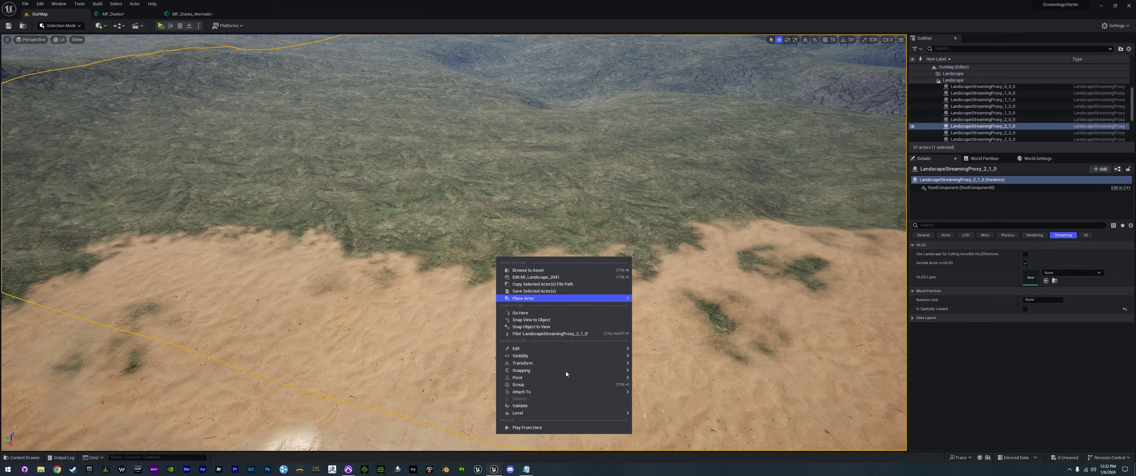
pyautogui.click(537, 428)
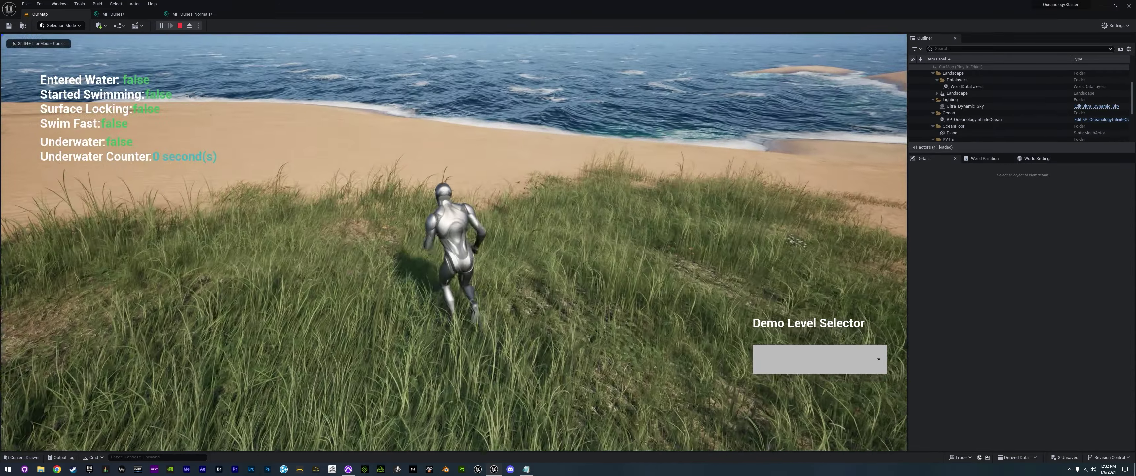
# - Run the character through the grass patches, over the dunes sand and along the wet shoreline to examine the ground, and end the play session
pyautogui.press('w')
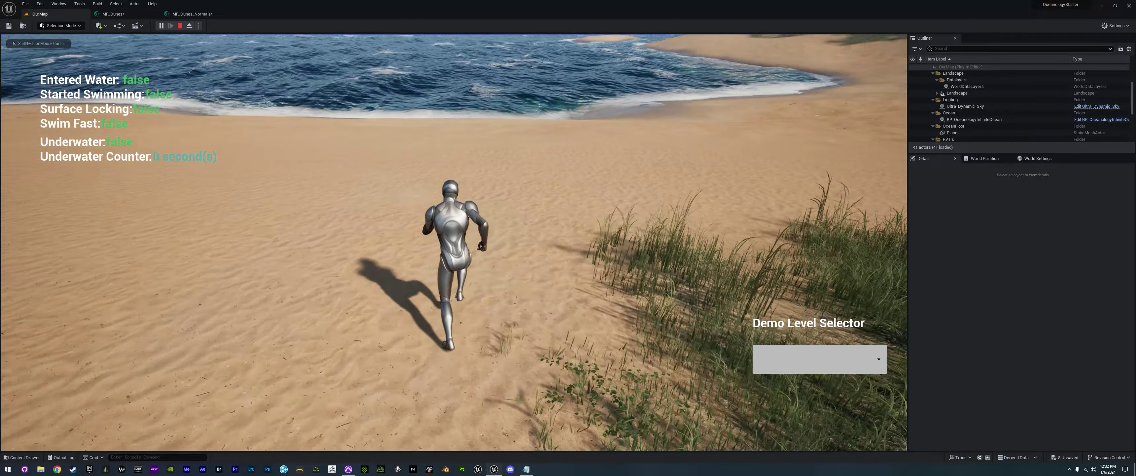
pyautogui.press('w')
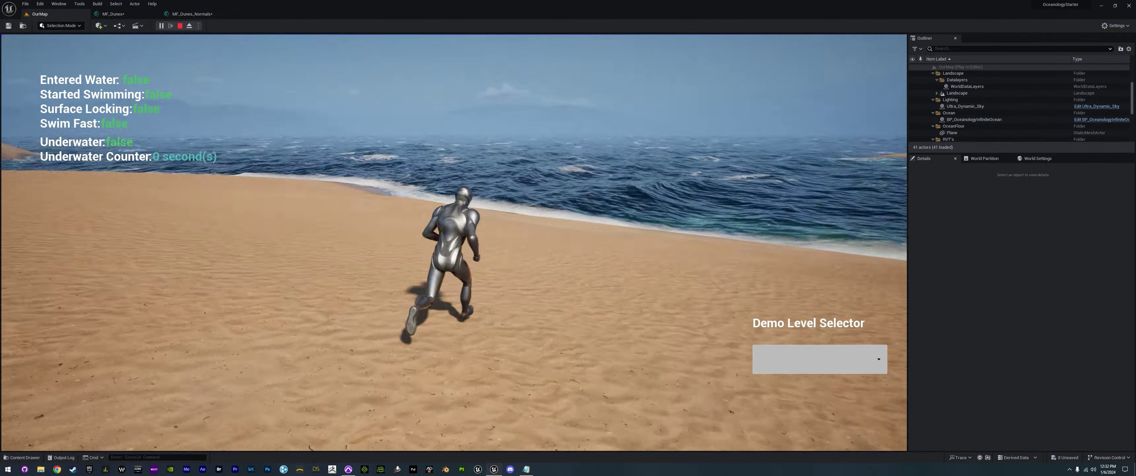
pyautogui.press('w')
pyautogui.press('w')
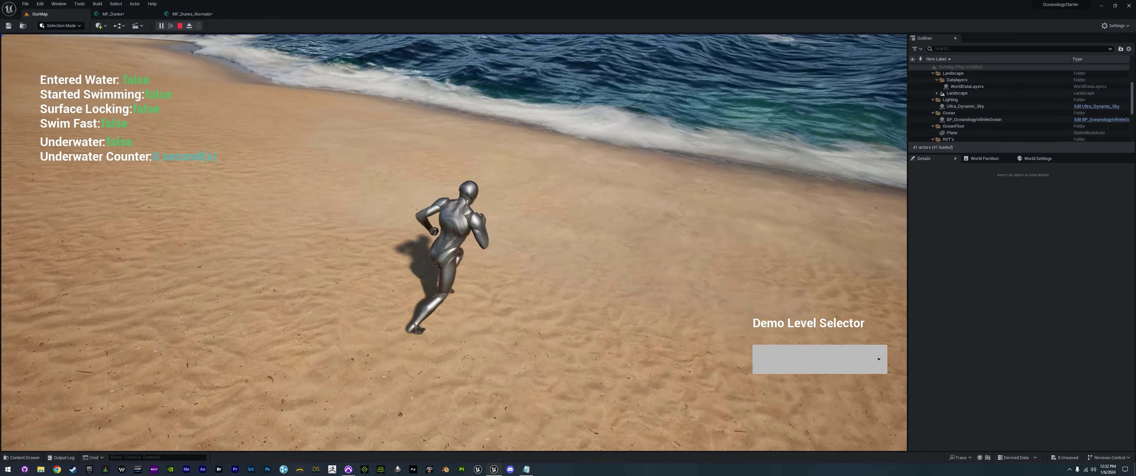
pyautogui.press('w')
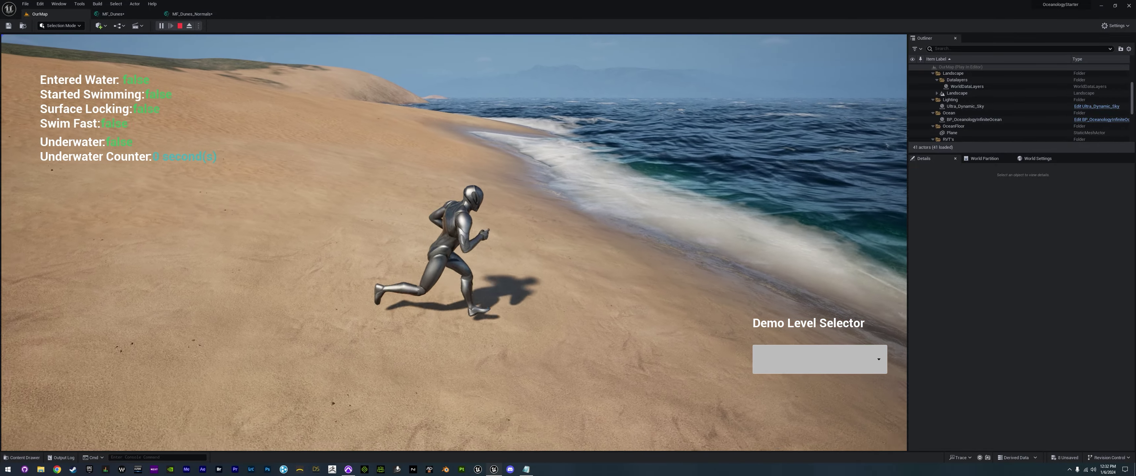
pyautogui.press('w')
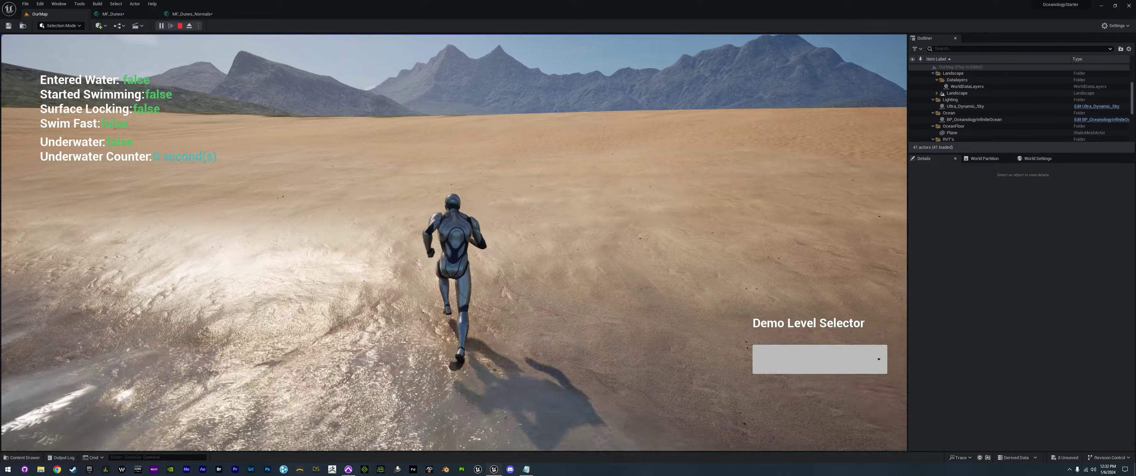
pyautogui.press('w')
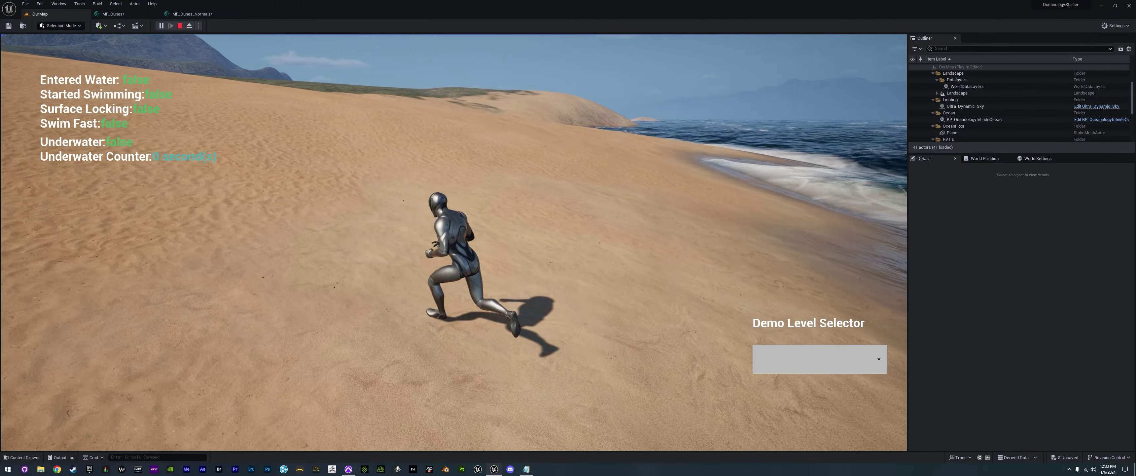
pyautogui.press('w')
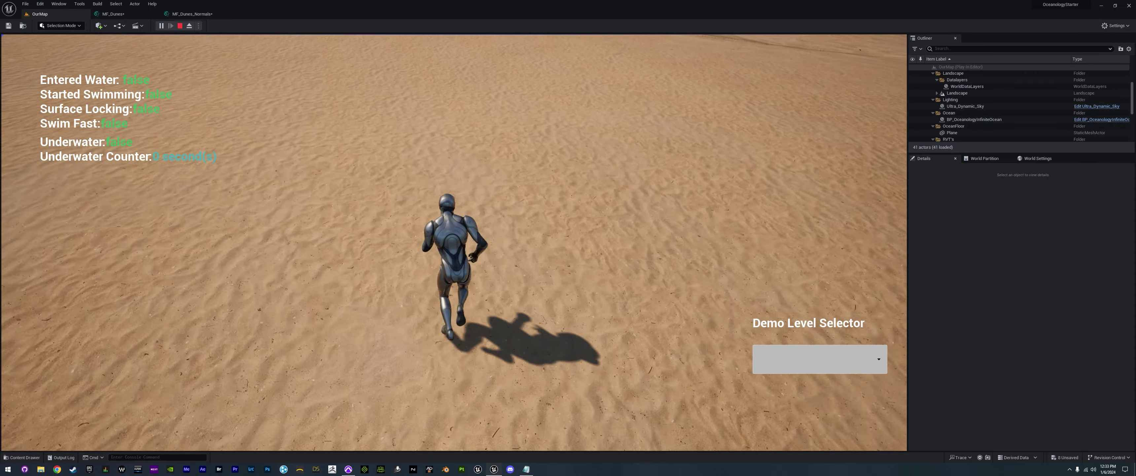
pyautogui.press('w')
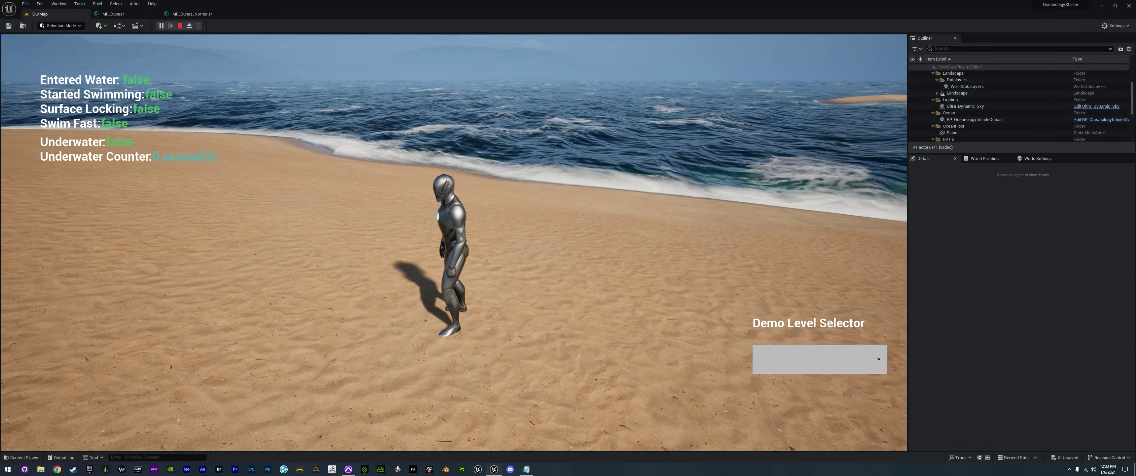
pyautogui.press('Escape')
# - Look over the painted sand and grass boundary and glance through the landscape folders in the content browser
pyautogui.click(554, 335)
pyautogui.moveTo(554, 335); pyautogui.dragTo(554, 378, button='right')
pyautogui.scroll(1, 554, 366)
pyautogui.moveTo(518, 303); pyautogui.dragTo(501, 267, button='right')
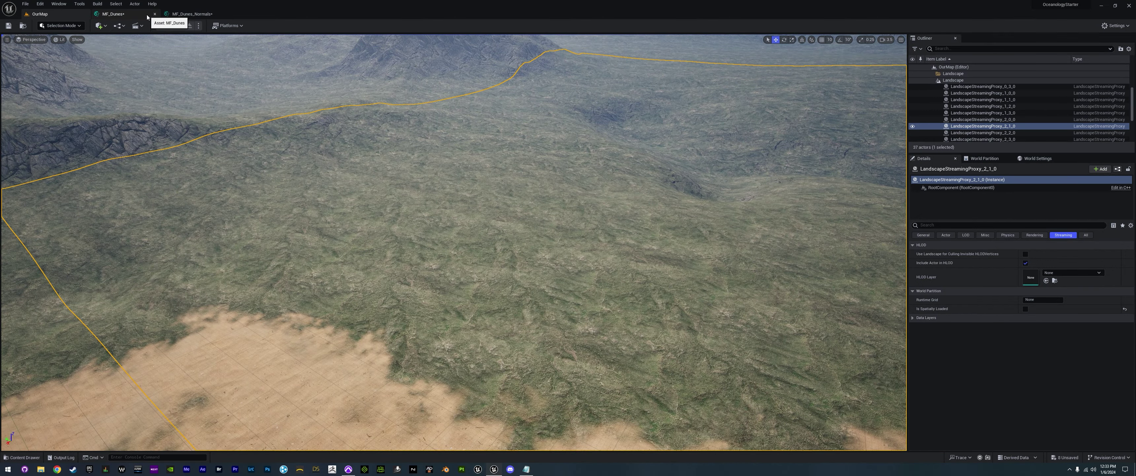
pyautogui.moveTo(501, 267); pyautogui.dragTo(584, 221, button='right')
pyautogui.hotkey('ctrl', 'space')
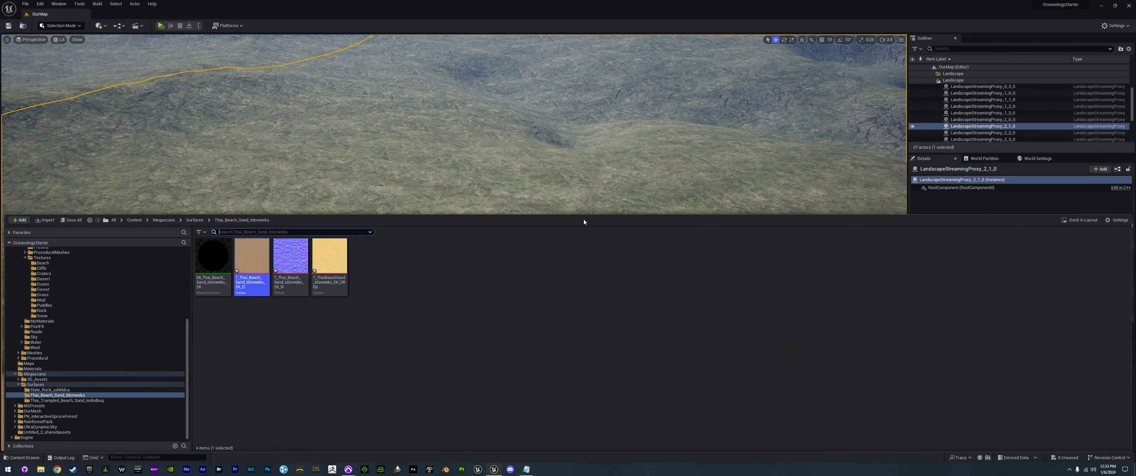
pyautogui.scroll(5, 42, 255)
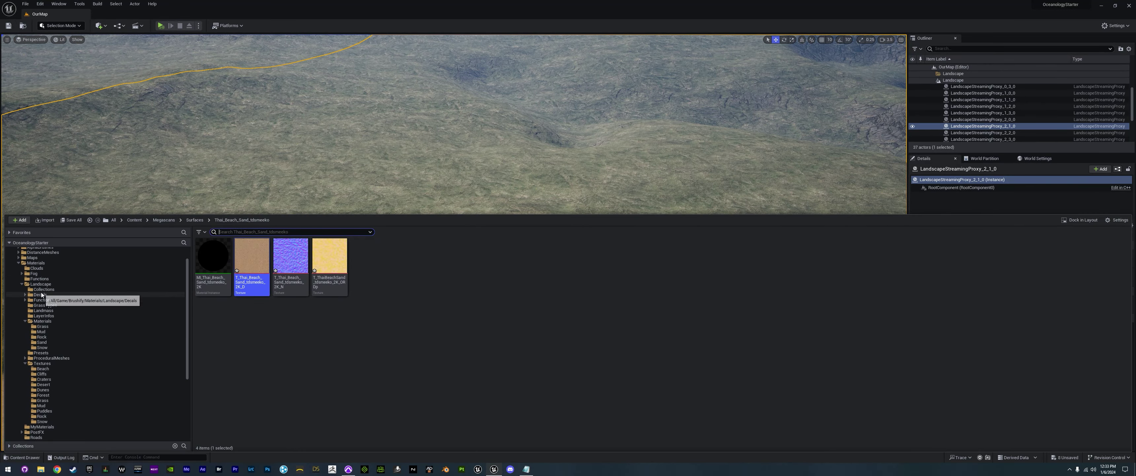
pyautogui.hotkey('ctrl', 'space')
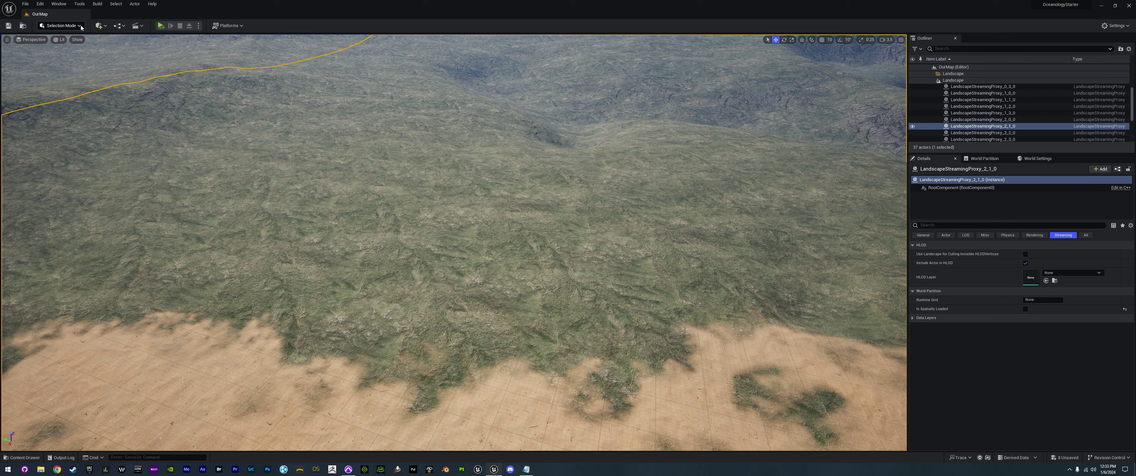
# - Return to landscape painting with the GrassDry layer, adjust the pattern's texture scale, set the brush falloff to 0.0 and enlarge the brush
pyautogui.click(65, 43)
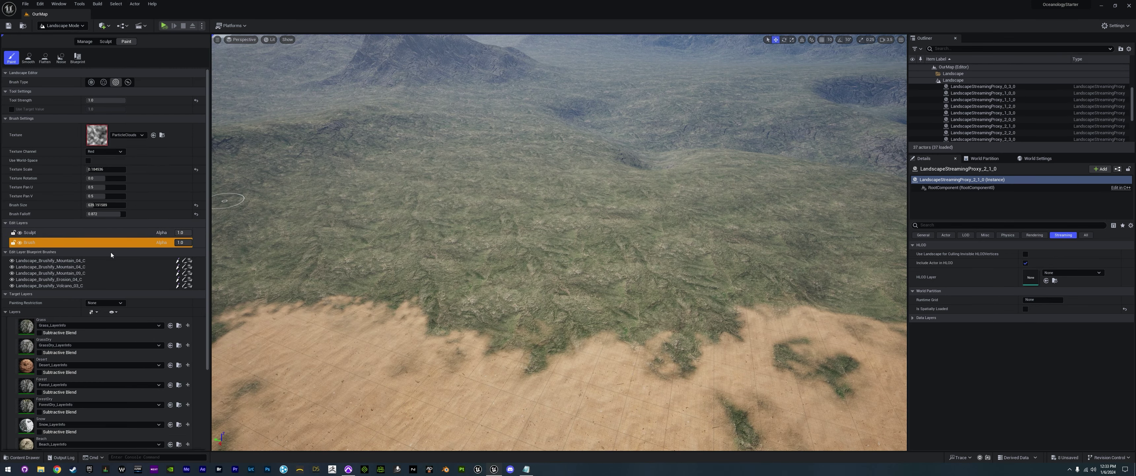
pyautogui.scroll(-2, 79, 283)
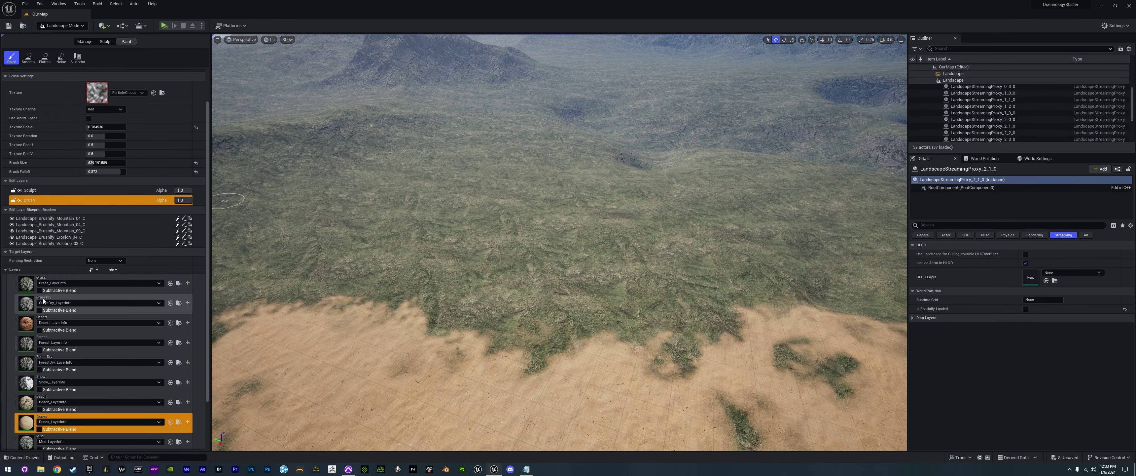
pyautogui.click(25, 308)
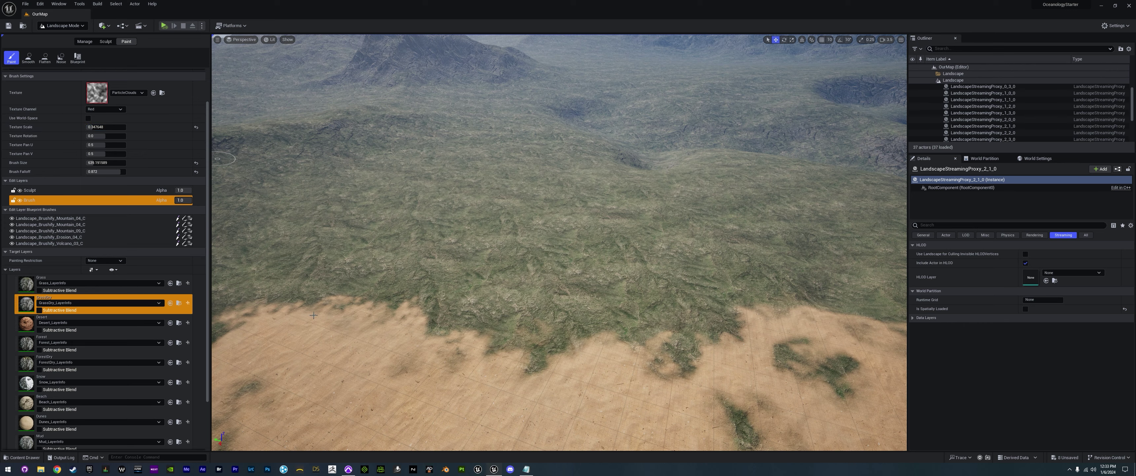
pyautogui.moveTo(505, 337); pyautogui.dragTo(478, 368, button='right')
pyautogui.press('w')
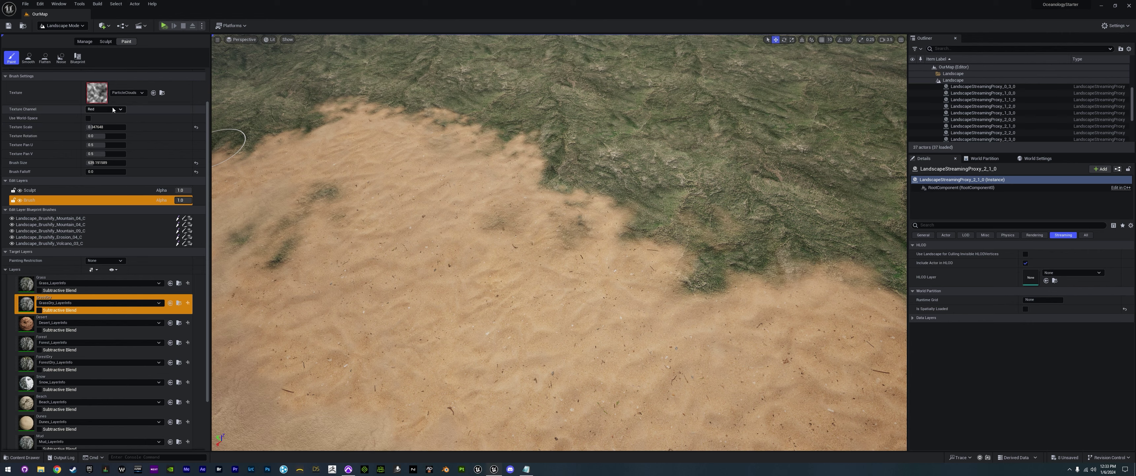
pyautogui.moveTo(106, 162); pyautogui.dragTo(133, 163)
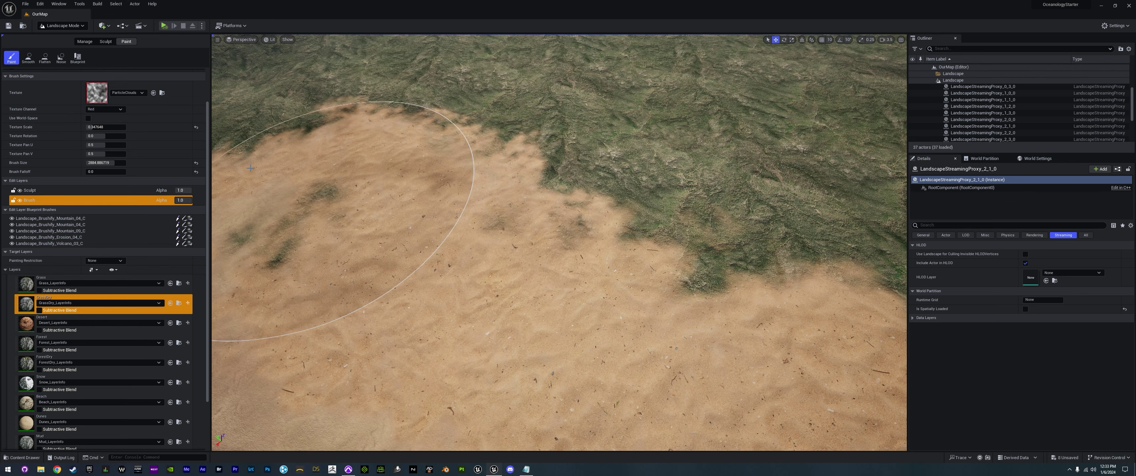
# - Try painting the GrassDry layer onto the grassland above the beach, change to the alpha brush and undo the last paint stroke
pyautogui.scroll(3, 144, 128)
pyautogui.scroll(-2, 181, 154)
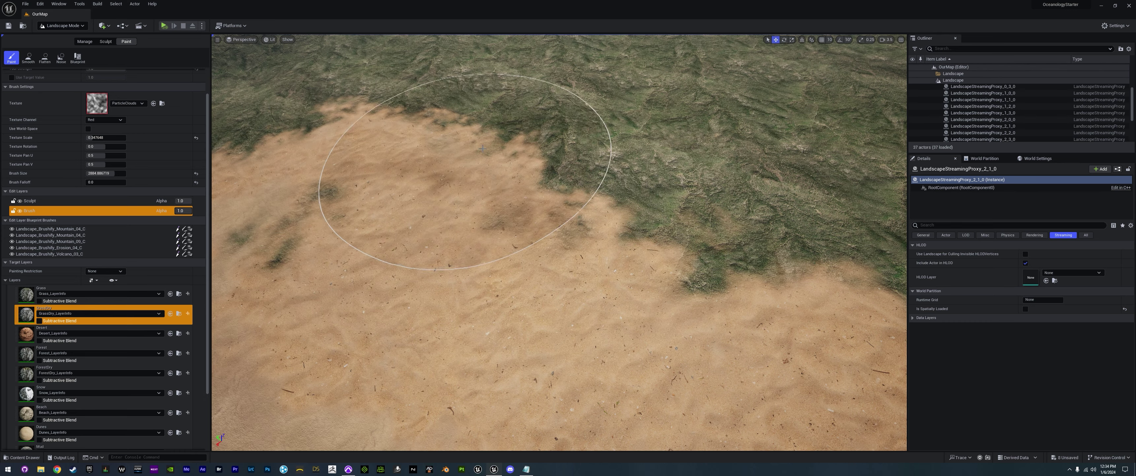
pyautogui.moveTo(555, 221); pyautogui.dragTo(575, 195, button='right')
pyautogui.scroll(2, 157, 140)
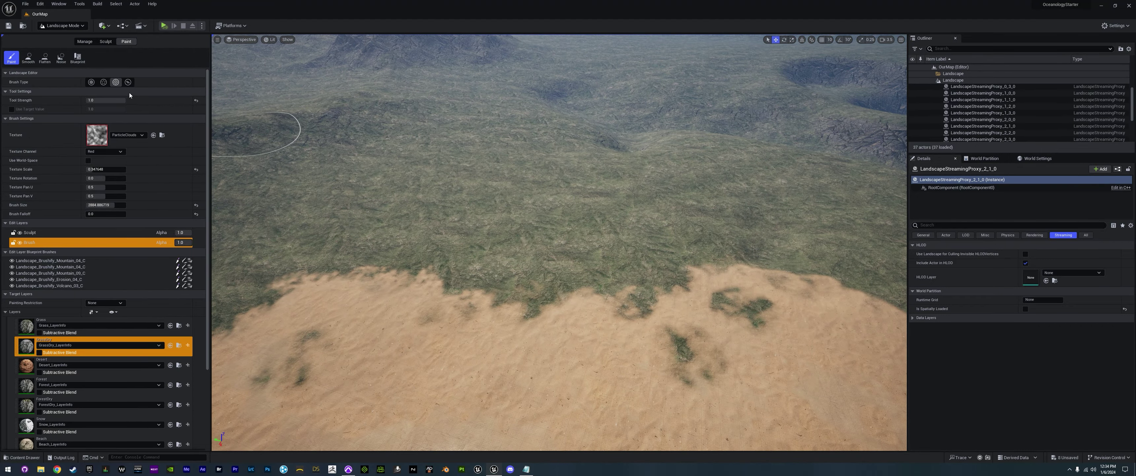
pyautogui.moveTo(384, 256); pyautogui.dragTo(384, 256, button='right')
pyautogui.moveTo(552, 247); pyautogui.dragTo(552, 247, button='right')
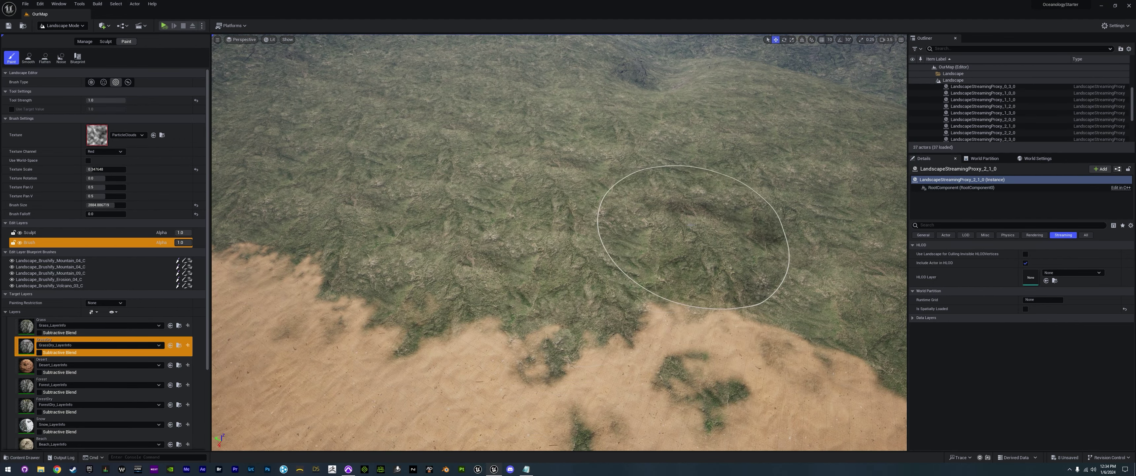
pyautogui.moveTo(466, 253)
pyautogui.mouseDown()
pyautogui.moveTo(498, 240)
pyautogui.moveTo(541, 192)
pyautogui.moveTo(494, 238)
pyautogui.moveTo(414, 215)
pyautogui.moveTo(509, 230)
pyautogui.mouseUp()
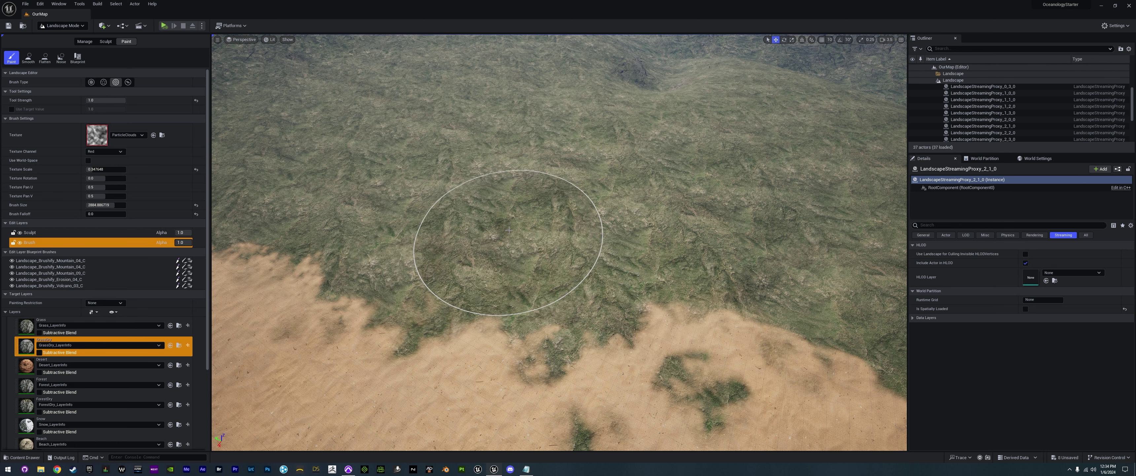
pyautogui.click(103, 83)
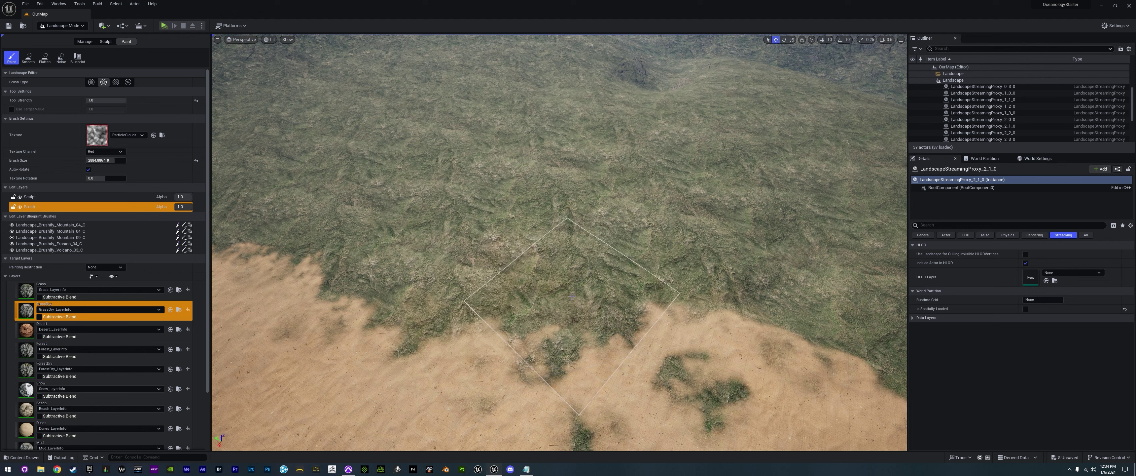
pyautogui.hotkey('ctrl', 'z')
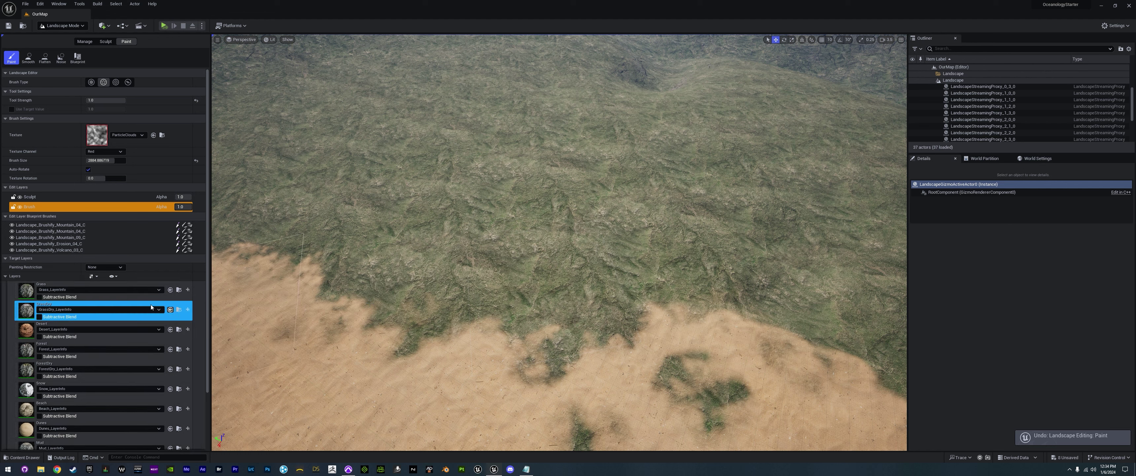
# - Try stamping the Beach layer onto the sand and grass edge with the alpha brush, undo it and return to the pattern brush
pyautogui.click(27, 409)
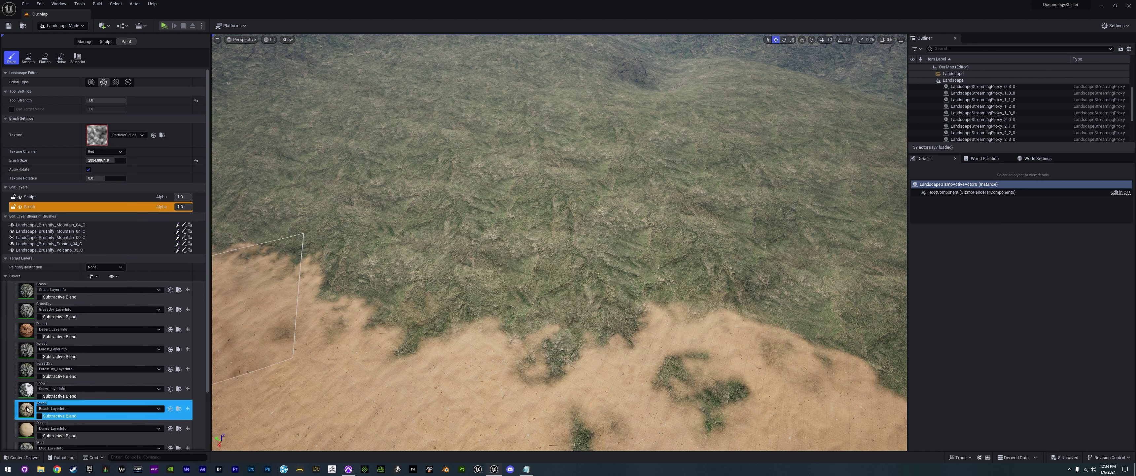
pyautogui.click(513, 323)
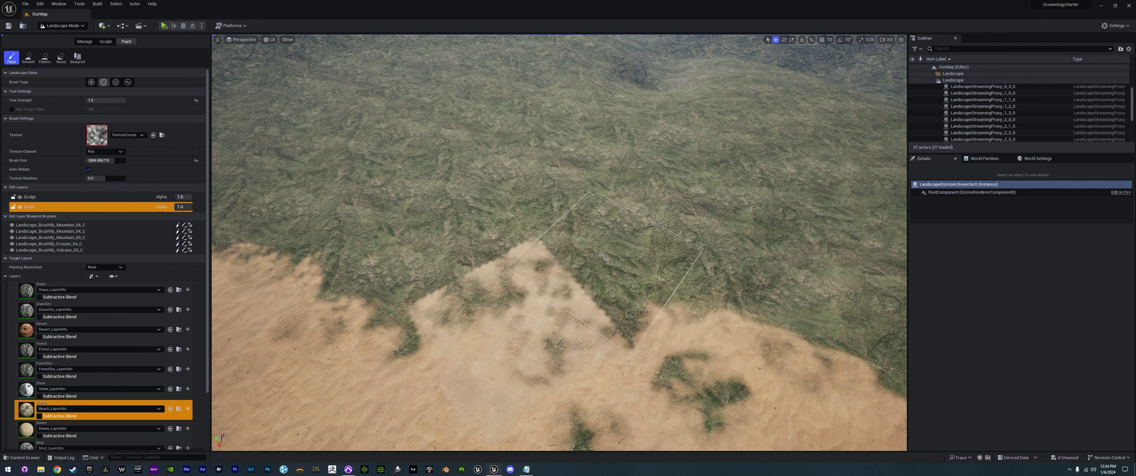
pyautogui.hotkey('ctrl', 'z')
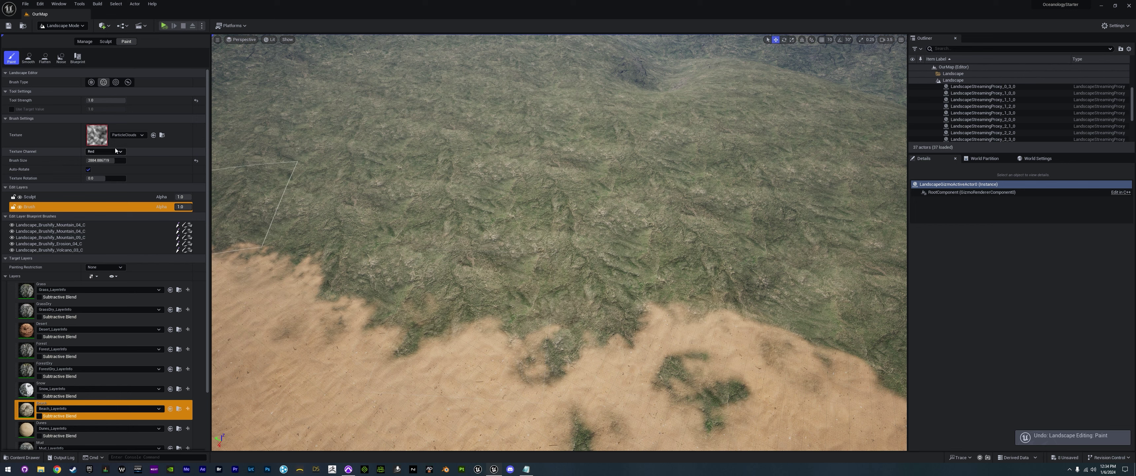
pyautogui.click(116, 82)
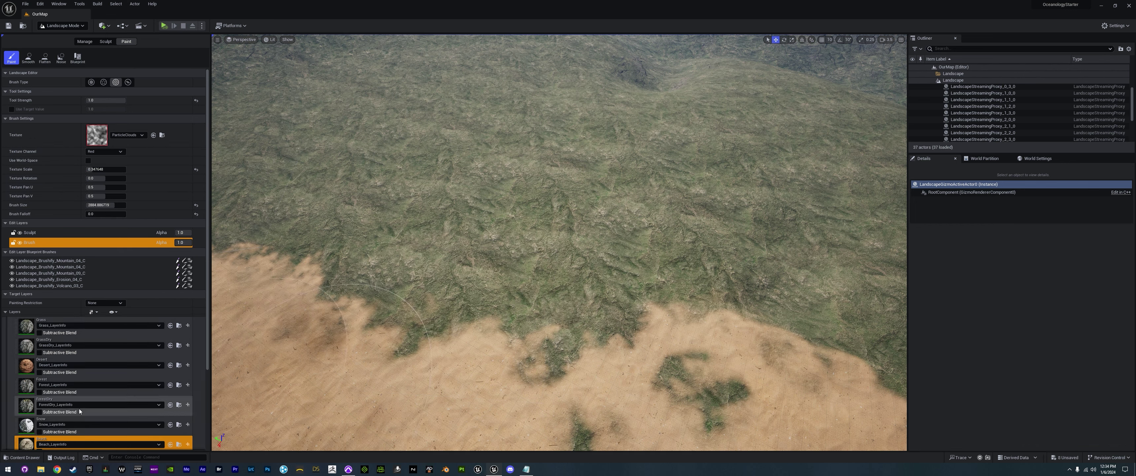
# - Reselect the GrassDry layer and enlarge the pattern brush slightly for painting the grassland inland of the beach
pyautogui.scroll(-4, 25, 408)
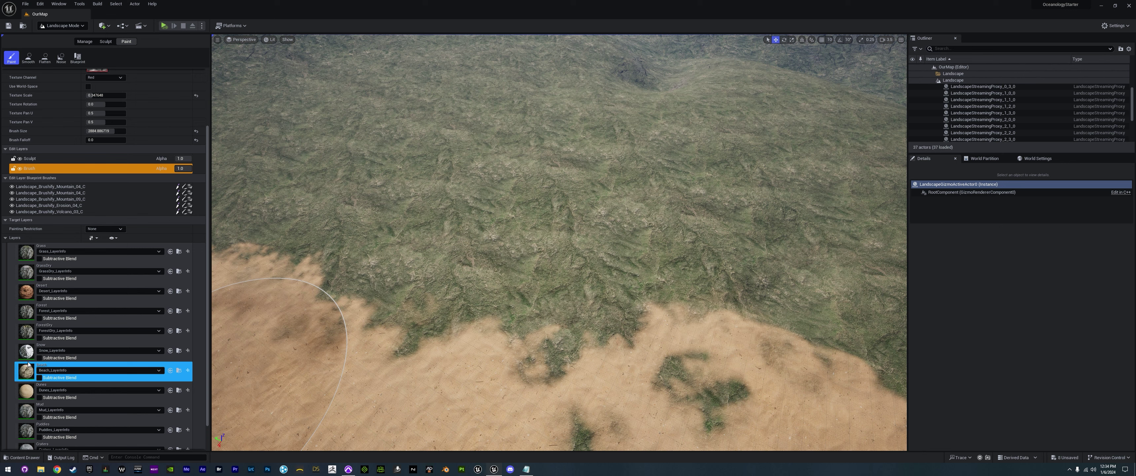
pyautogui.scroll(-2, 28, 364)
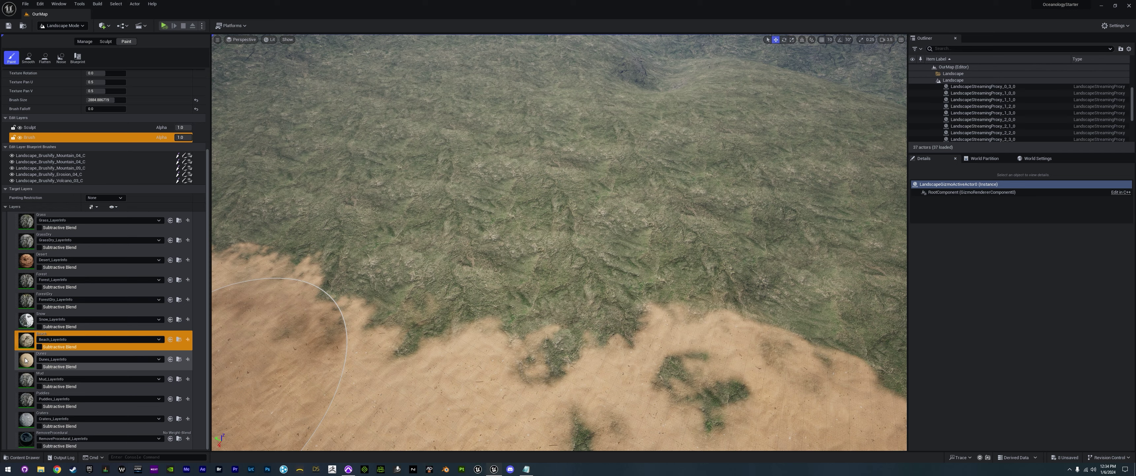
pyautogui.click(26, 240)
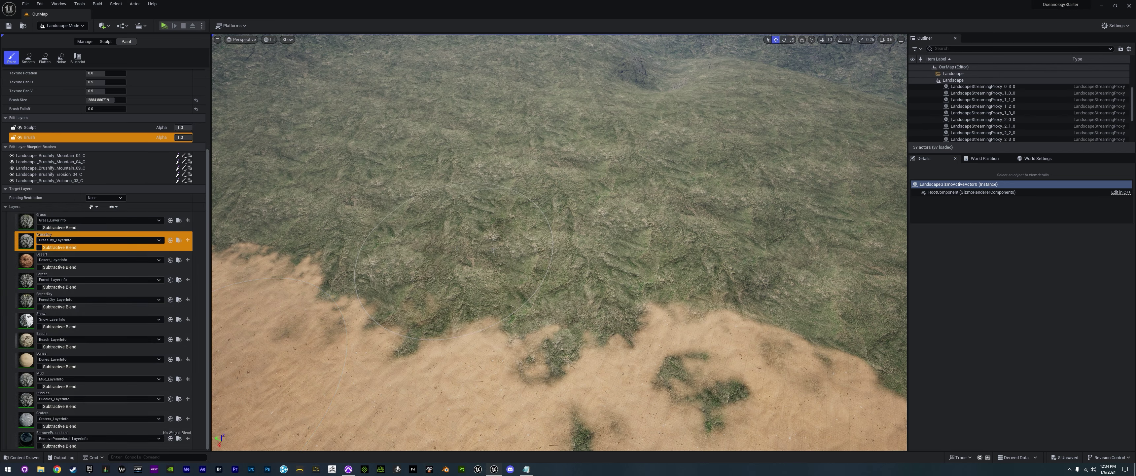
pyautogui.press('s')
pyautogui.moveTo(494, 249); pyautogui.dragTo(547, 247, button='right')
pyautogui.scroll(2, 493, 248)
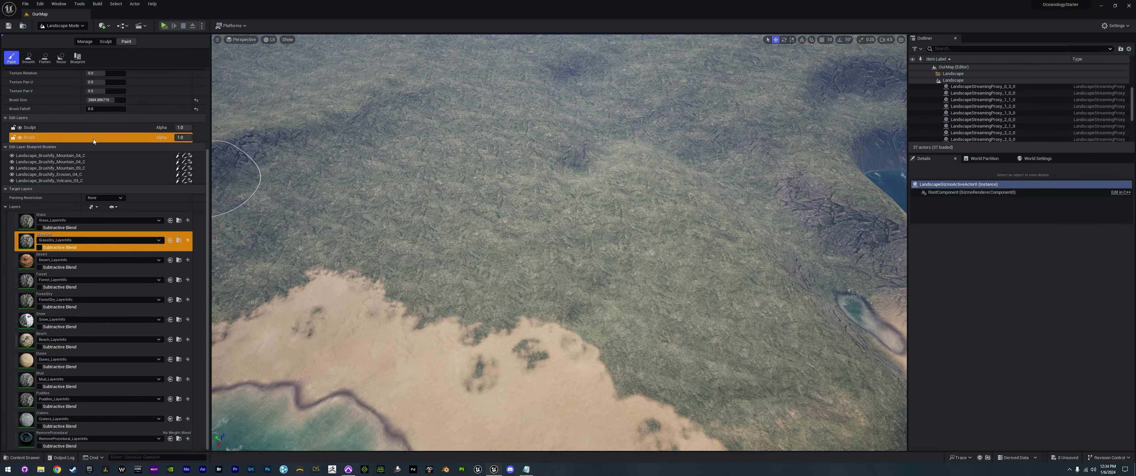
pyautogui.scroll(2, 91, 145)
pyautogui.moveTo(117, 132); pyautogui.dragTo(122, 132)
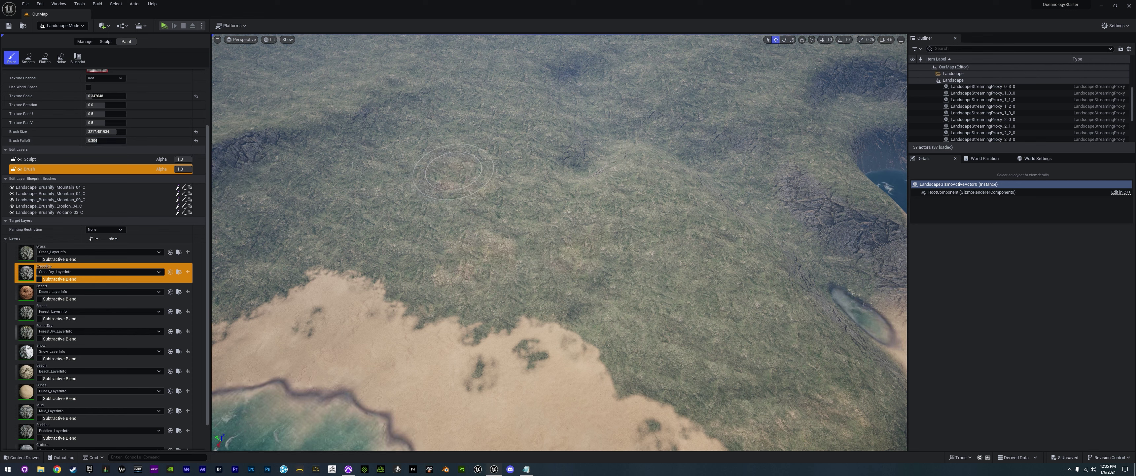
# - Paint GrassDry patches across the grassland inland of the beach, lowering the pattern's texture scale between strokes
pyautogui.click(674, 304)
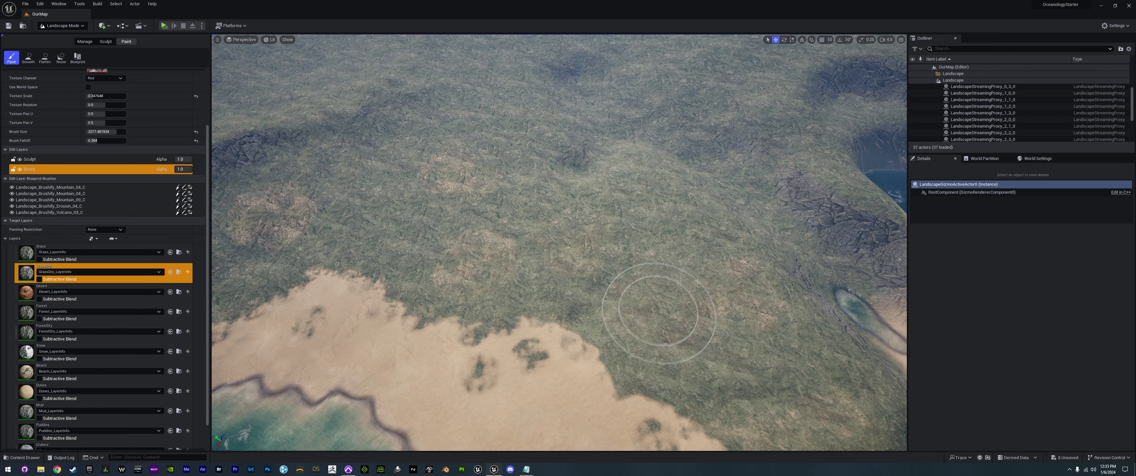
pyautogui.moveTo(674, 305); pyautogui.dragTo(680, 322, button='right')
pyautogui.click(685, 310)
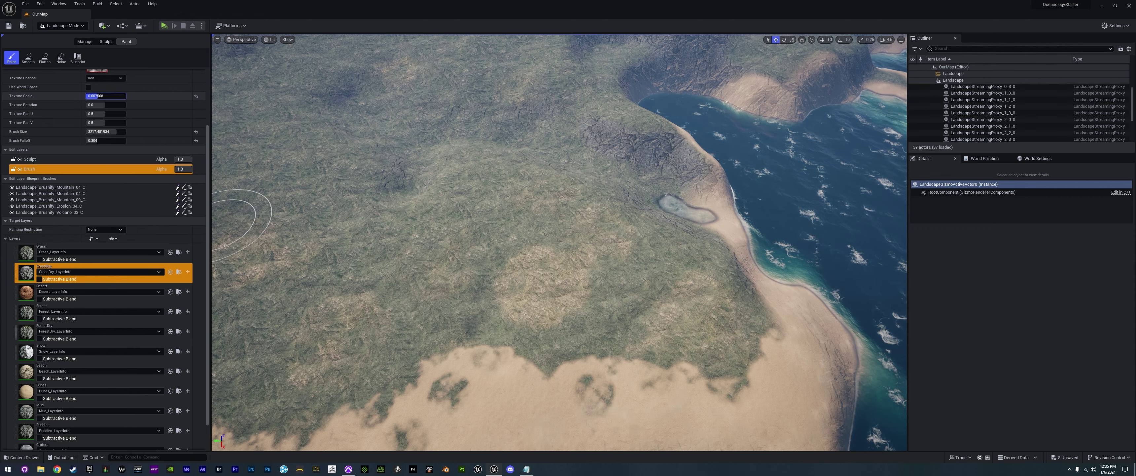
pyautogui.moveTo(464, 174); pyautogui.dragTo(375, 136, button='right')
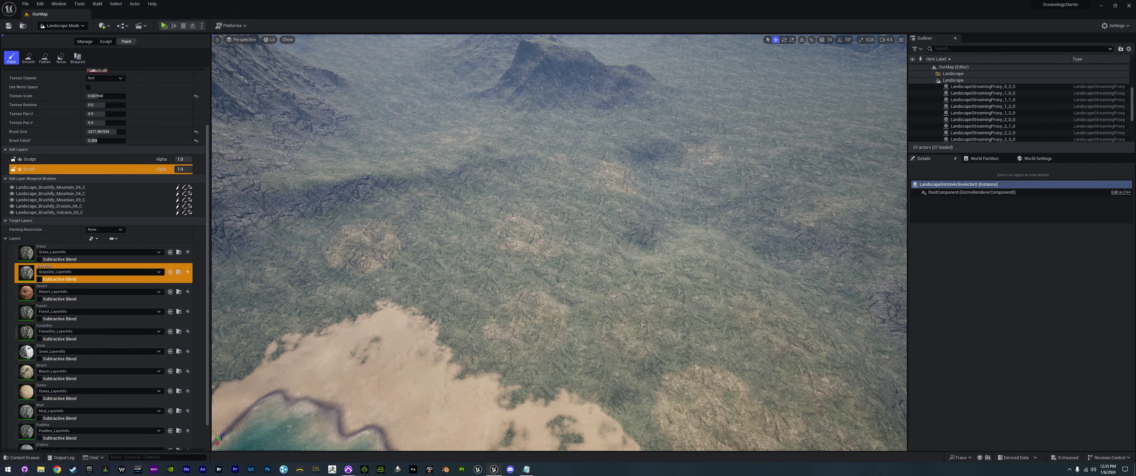
pyautogui.moveTo(559, 242); pyautogui.dragTo(613, 208, button='right')
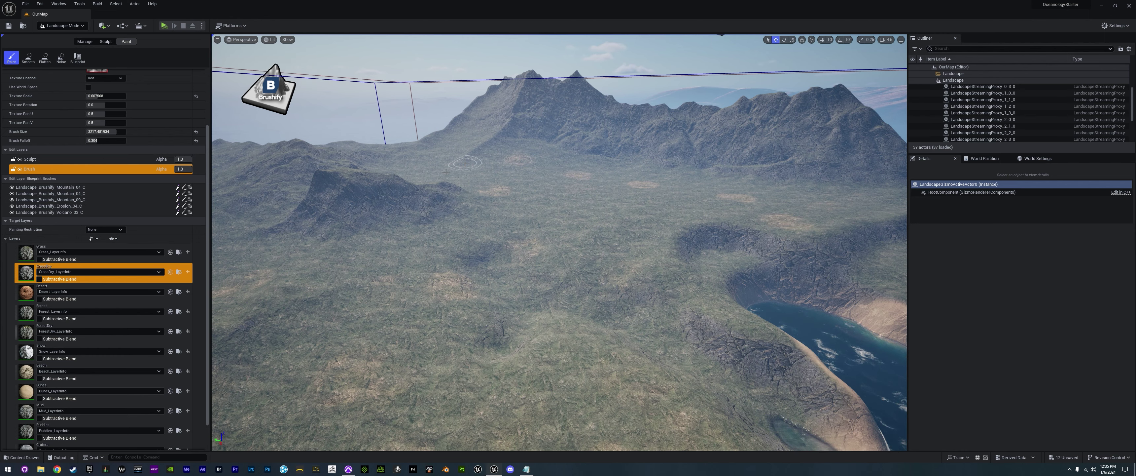
pyautogui.moveTo(566, 194); pyautogui.dragTo(567, 229, button='right')
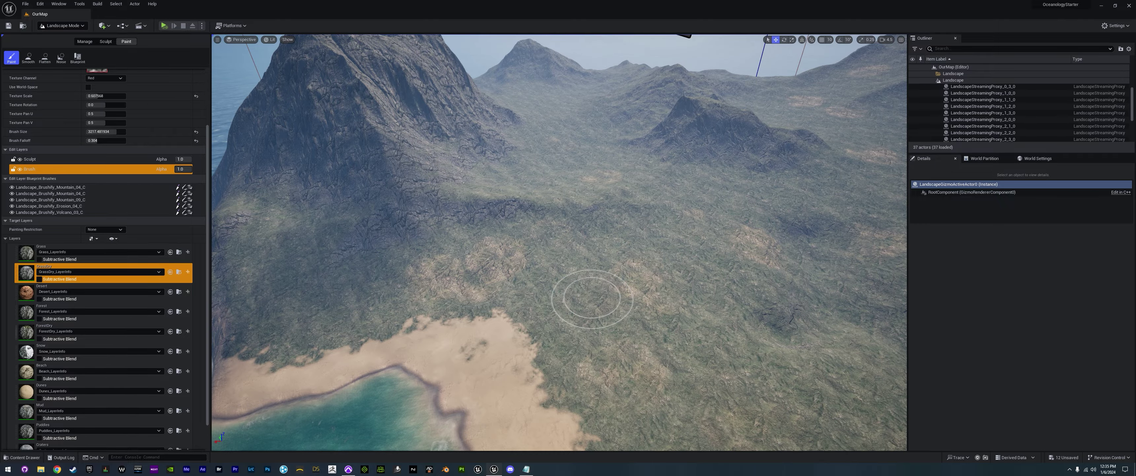
# - Spread more GrassDry patches over the grassland between the sand edge and the mountain slopes
pyautogui.press('w')
pyautogui.moveTo(591, 296)
pyautogui.mouseDown(button='right')
pyautogui.moveTo(617, 349)
pyautogui.moveTo(639, 269)
pyautogui.moveTo(763, 265)
pyautogui.moveTo(662, 256)
pyautogui.moveTo(613, 269)
pyautogui.moveTo(611, 285)
pyautogui.moveTo(503, 274)
pyautogui.moveTo(587, 276)
pyautogui.moveTo(596, 362)
pyautogui.mouseUp(button='right')
pyautogui.scroll(-2, 591, 297)
pyautogui.press('w')
pyautogui.press('w')
pyautogui.press('w')
pyautogui.press('s')
# - Reduce the brush's tool strength and paint fainter GrassDry patches into the grass around the beach's inland edge
pyautogui.scroll(4, 166, 124)
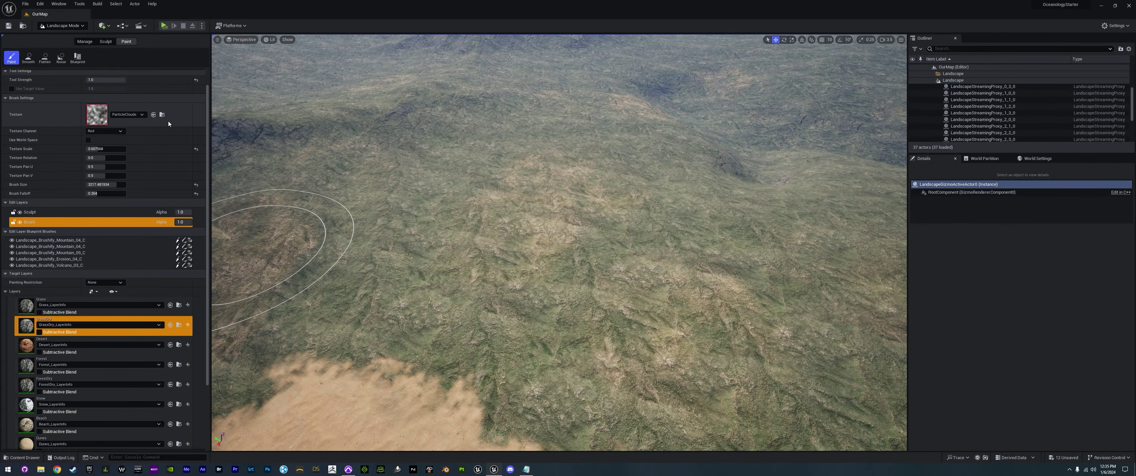
pyautogui.click(106, 100)
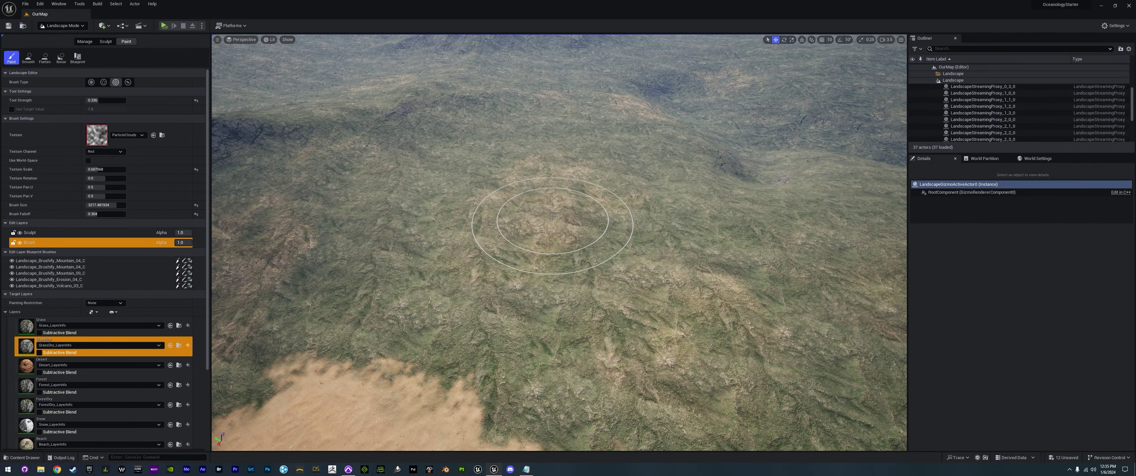
pyautogui.moveTo(706, 286); pyautogui.dragTo(515, 222, button='right')
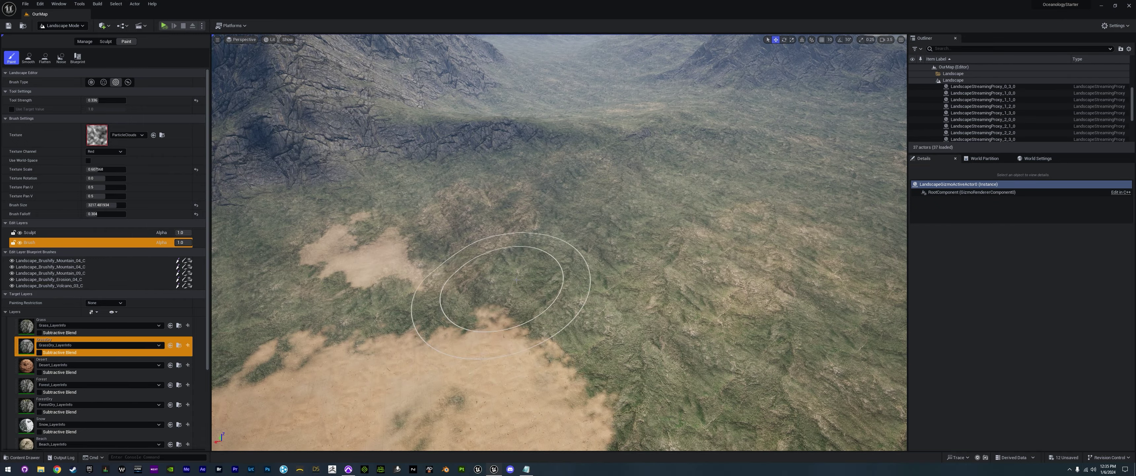
pyautogui.moveTo(515, 279)
pyautogui.mouseDown(button='right')
pyautogui.moveTo(508, 287)
pyautogui.moveTo(529, 272)
pyautogui.moveTo(520, 164)
pyautogui.mouseUp(button='right')
pyautogui.press('w')
pyautogui.press('s')
pyautogui.moveTo(593, 186); pyautogui.dragTo(588, 250, button='right')
pyautogui.press('w')
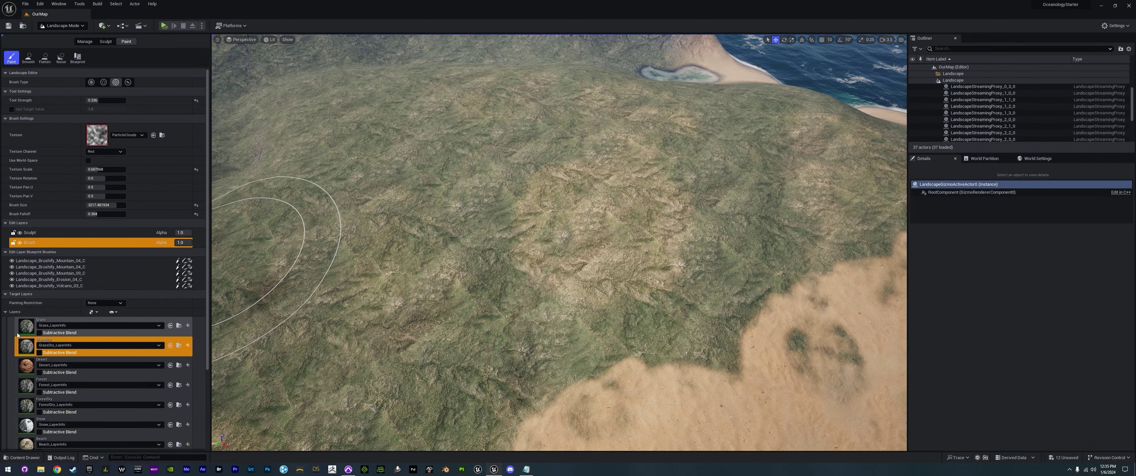
# - Select the Grass layer and paint it over the dry patches on the hill above the beach to blend them
pyautogui.click(33, 326)
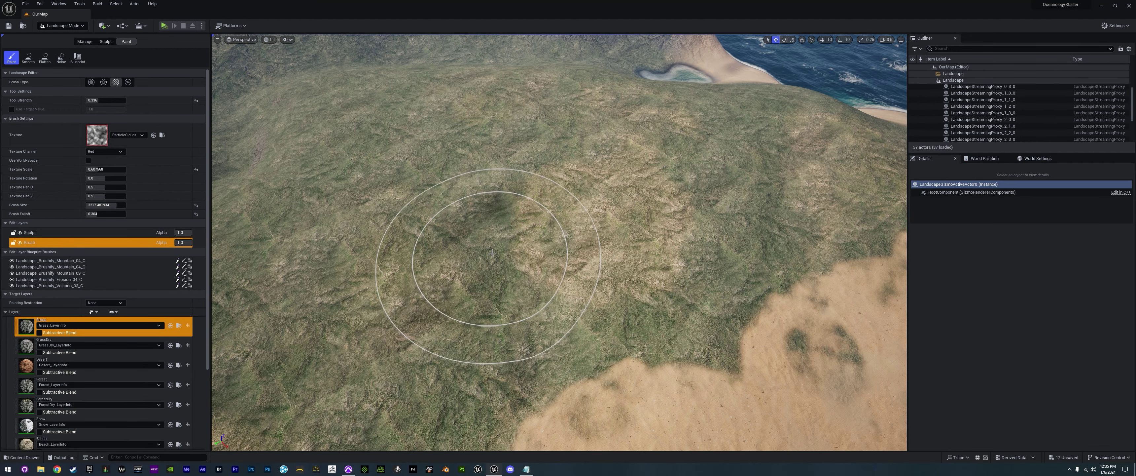
pyautogui.click(700, 204)
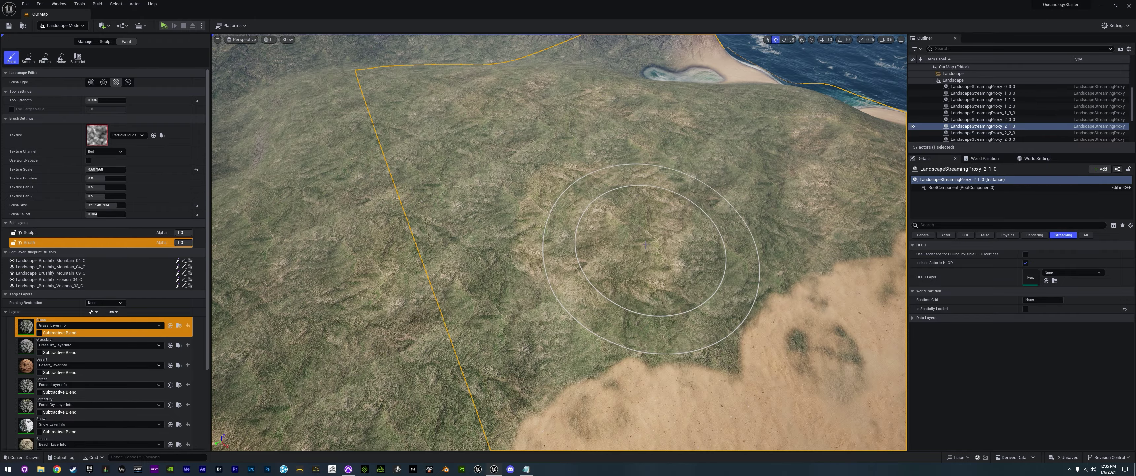
pyautogui.press('w')
pyautogui.moveTo(591, 131)
pyautogui.mouseDown(button='right')
pyautogui.moveTo(593, 141)
pyautogui.moveTo(573, 97)
pyautogui.moveTo(565, 103)
pyautogui.mouseUp(button='right')
pyautogui.scroll(-2, 591, 131)
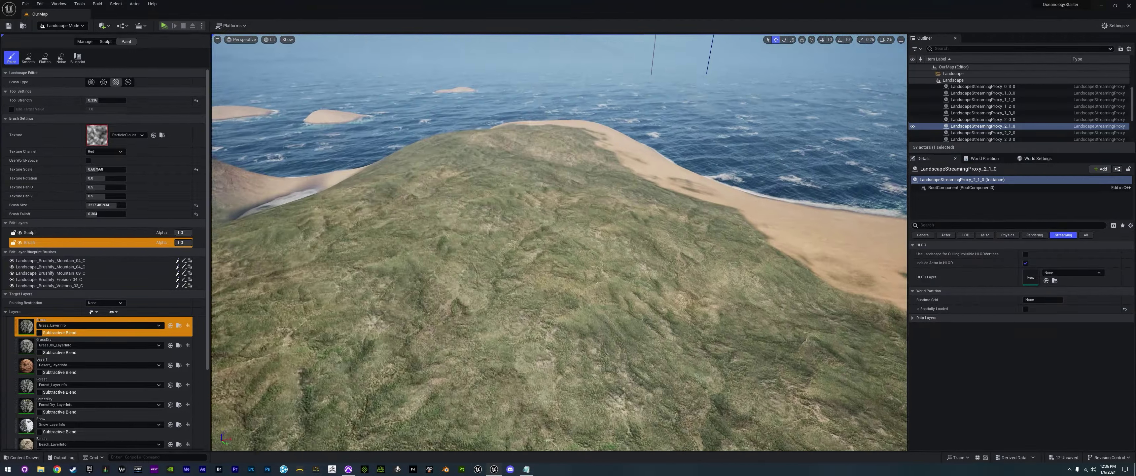
pyautogui.press('w')
pyautogui.moveTo(559, 242)
pyautogui.mouseDown(button='right')
pyautogui.moveTo(432, 263)
pyautogui.moveTo(397, 238)
pyautogui.moveTo(375, 269)
pyautogui.moveTo(331, 291)
pyautogui.moveTo(348, 283)
pyautogui.mouseUp(button='right')
pyautogui.press('s')
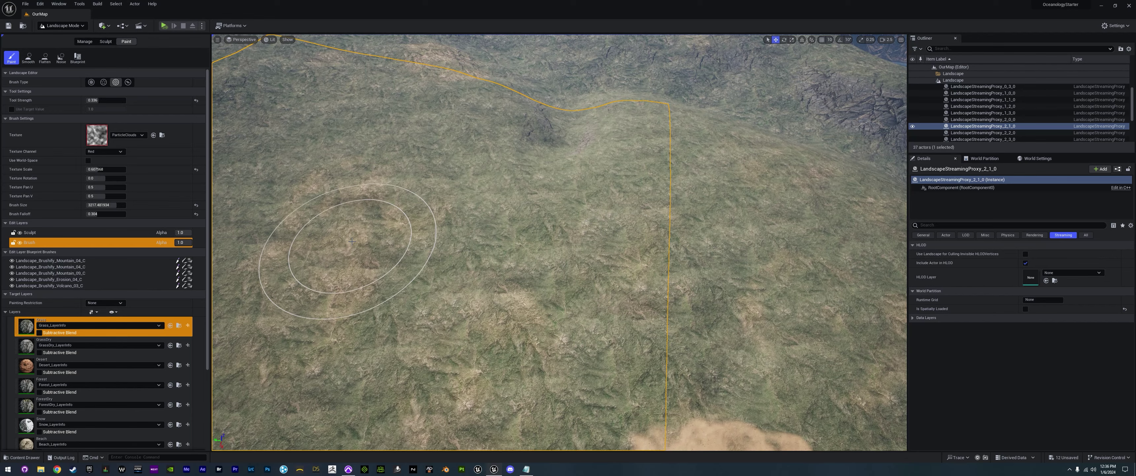
# - Reselect the GrassDry layer and paint subtle dry patches over the open grassland toward the mountains
pyautogui.click(66, 342)
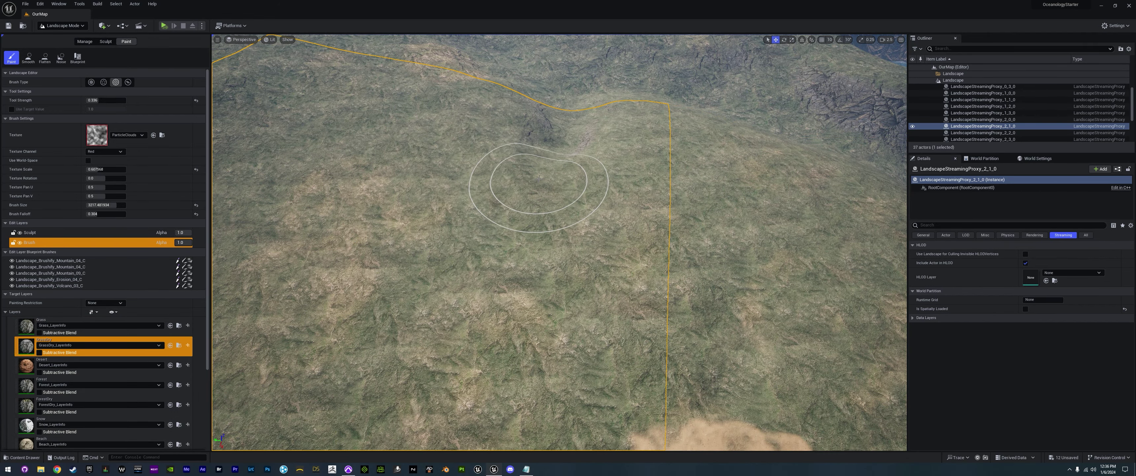
pyautogui.moveTo(573, 243)
pyautogui.mouseDown(button='right')
pyautogui.moveTo(545, 230)
pyautogui.moveTo(531, 195)
pyautogui.mouseUp(button='right')
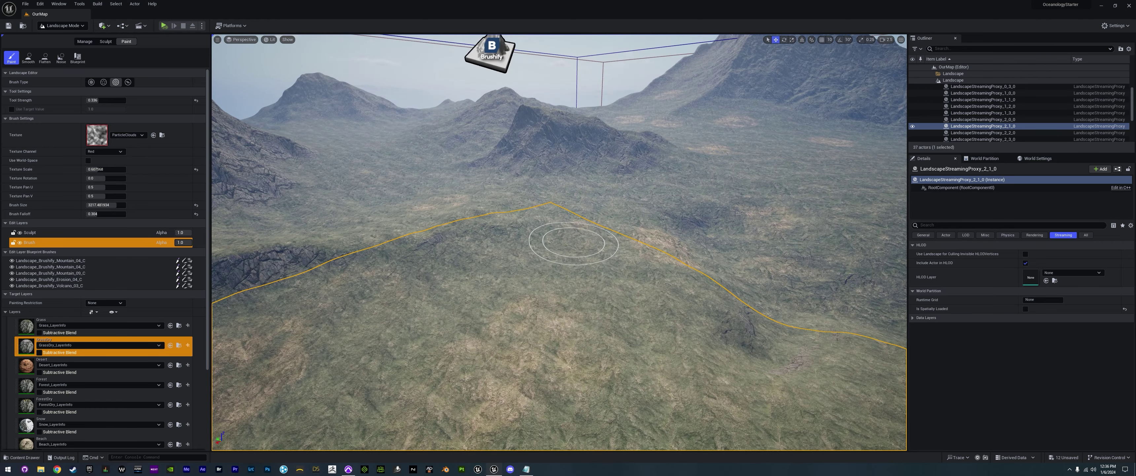
pyautogui.moveTo(640, 159); pyautogui.dragTo(688, 152, button='right')
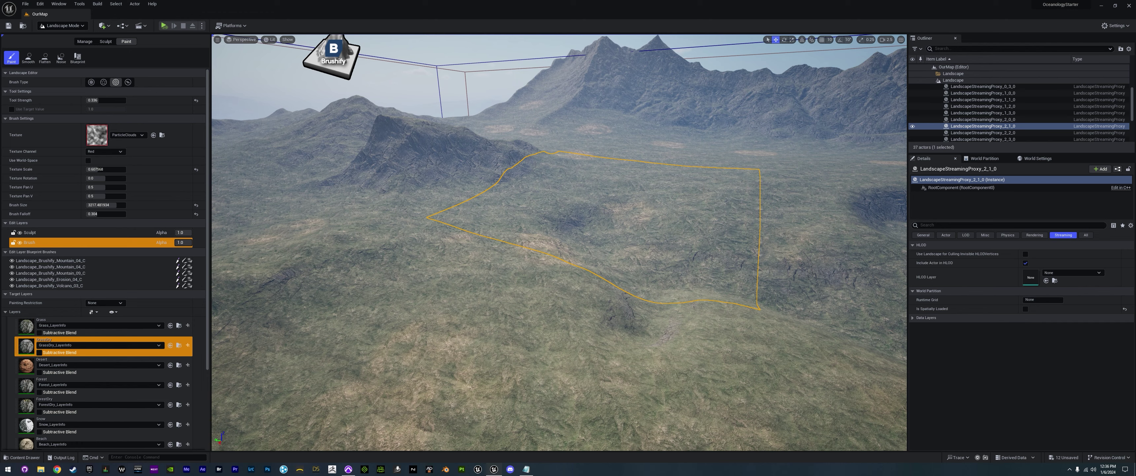
pyautogui.moveTo(798, 221); pyautogui.dragTo(620, 204, button='right')
pyautogui.moveTo(366, 207); pyautogui.dragTo(300, 265, button='right')
# - Switch to Selection Mode and start playing the level from the painted grassland beside the beach
pyautogui.click(79, 26)
pyautogui.click(91, 38)
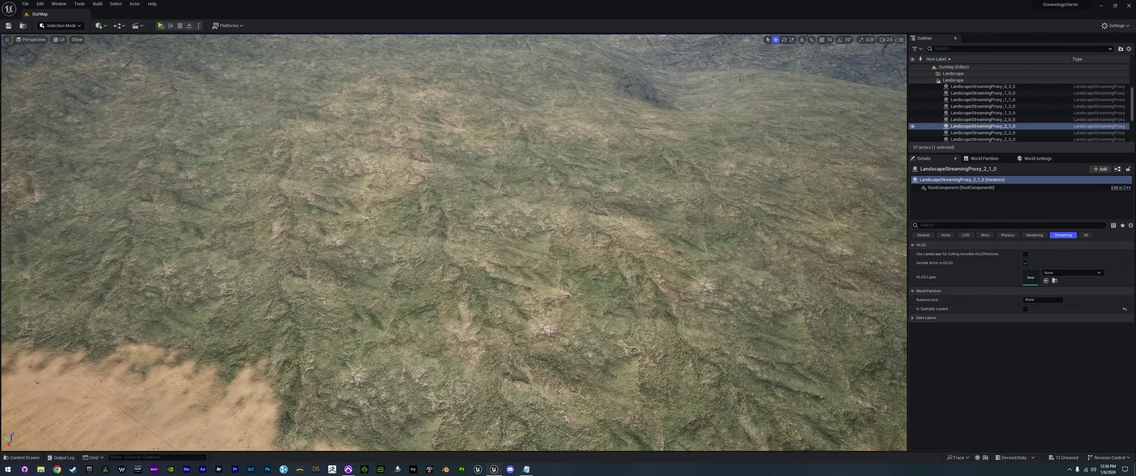
pyautogui.moveTo(500, 302); pyautogui.dragTo(449, 266, button='right')
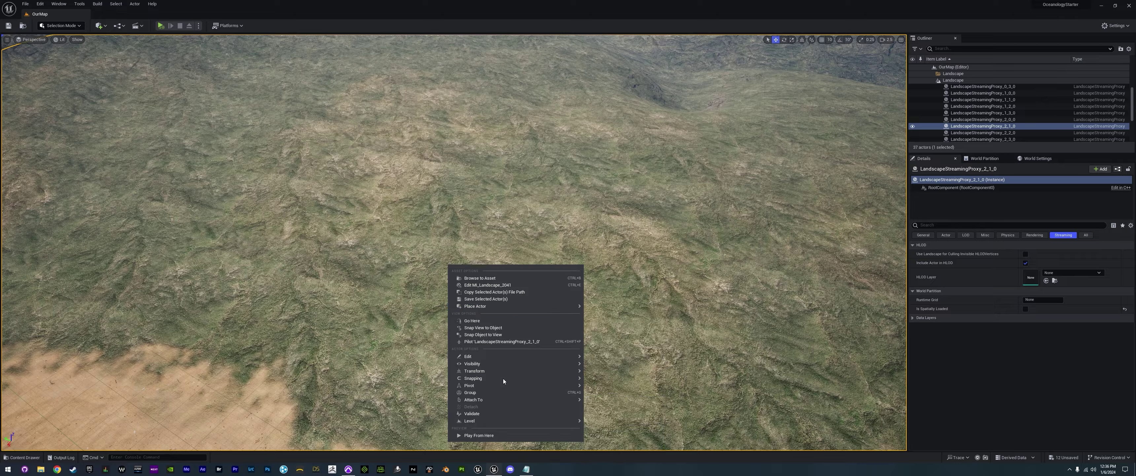
pyautogui.click(496, 434)
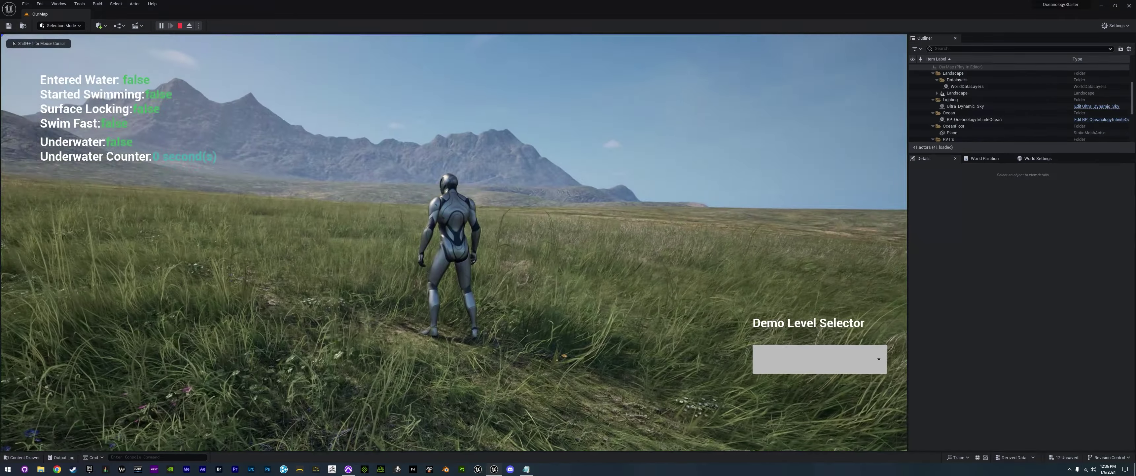
# - Run the character across the grassland to examine the grass and dry grass transitions, and end the play session
pyautogui.press('w')
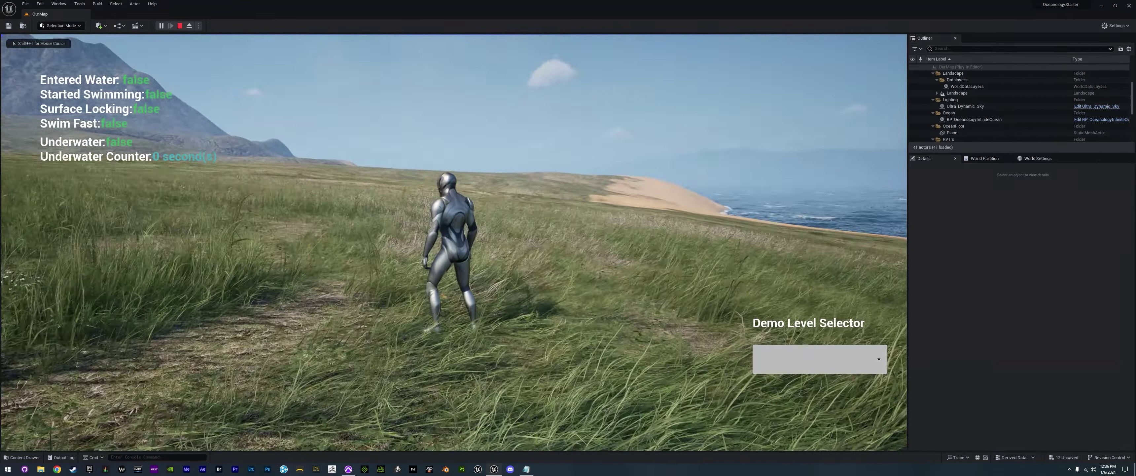
pyautogui.press('w')
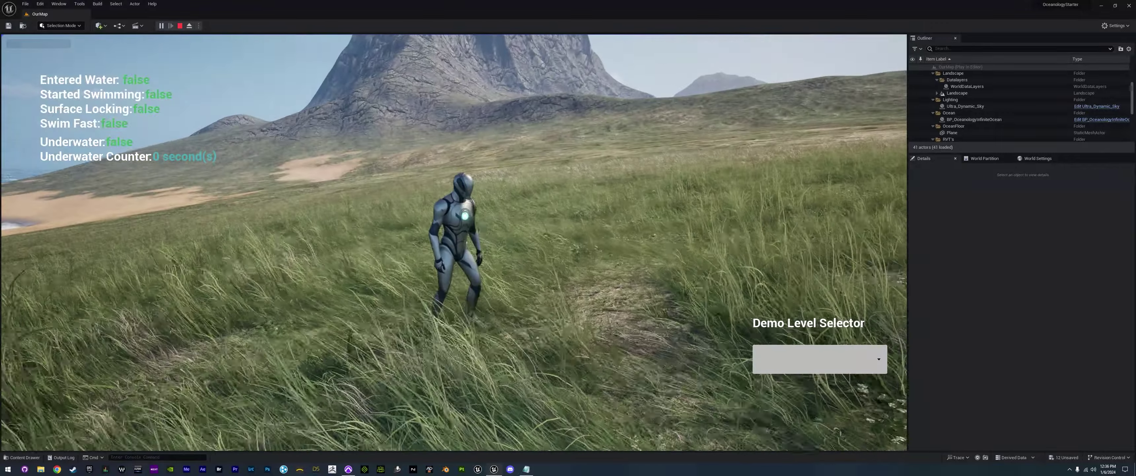
pyautogui.press('w')
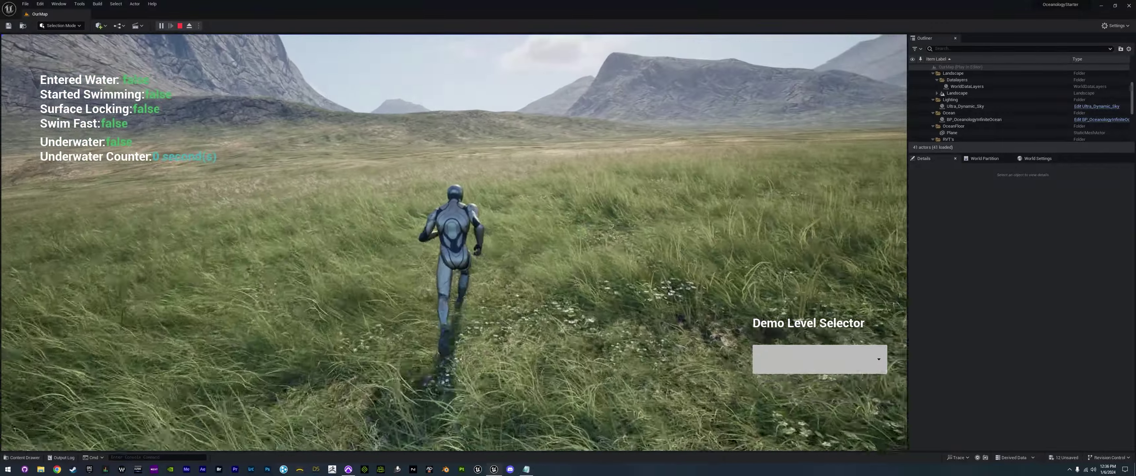
pyautogui.press('w')
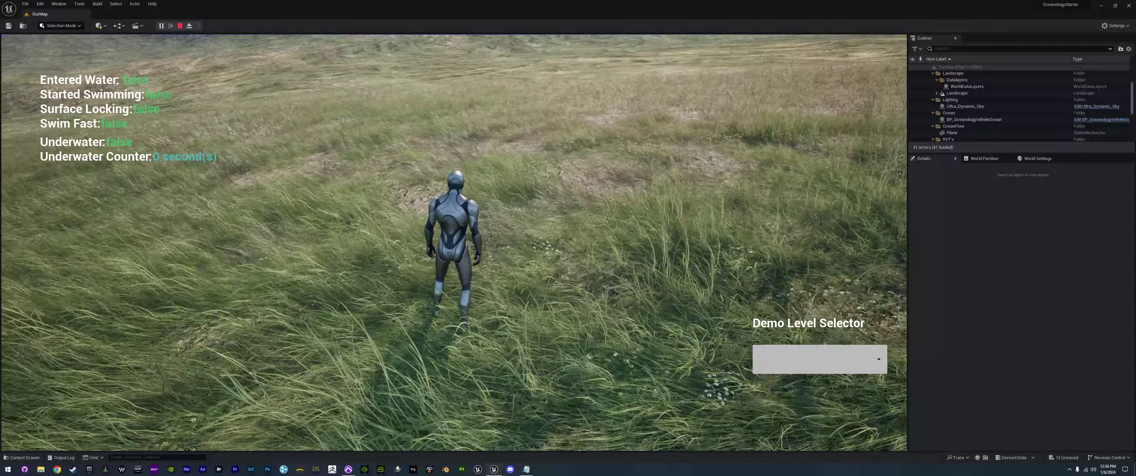
pyautogui.press('Escape')
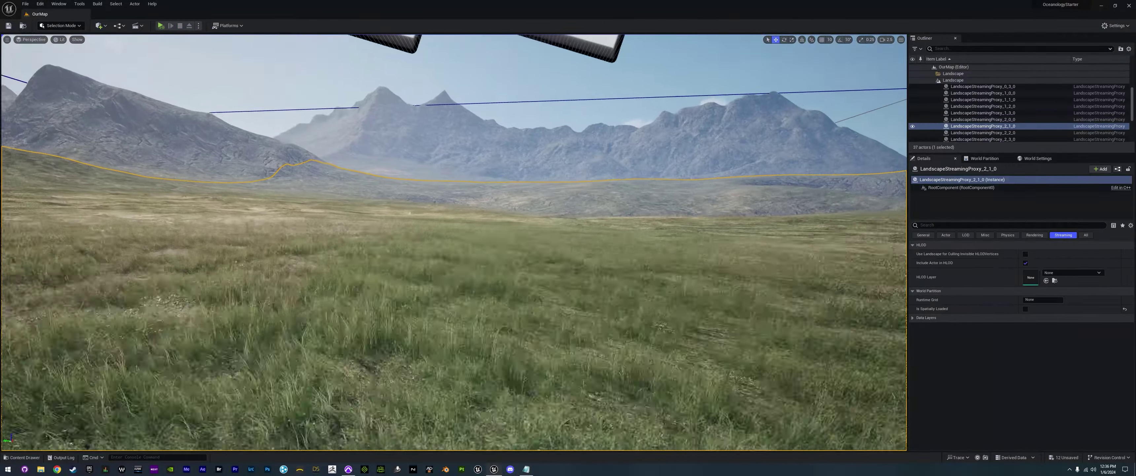
# - Open the LG_GrassDry grass type from Brushify's landscape GrassTypes folder and examine its mesh, density and scale settings
pyautogui.moveTo(509, 295); pyautogui.dragTo(509, 364, button='right')
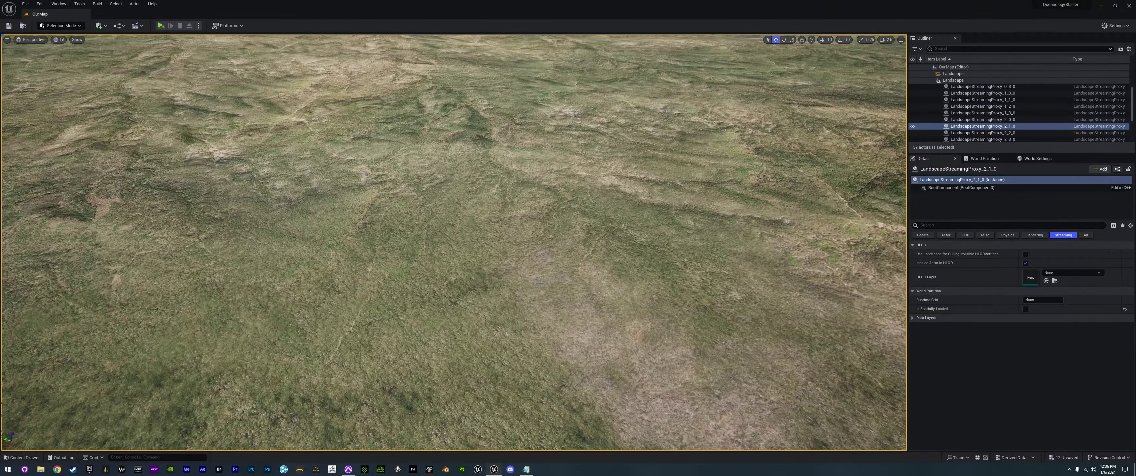
pyautogui.hotkey('ctrl', 'space')
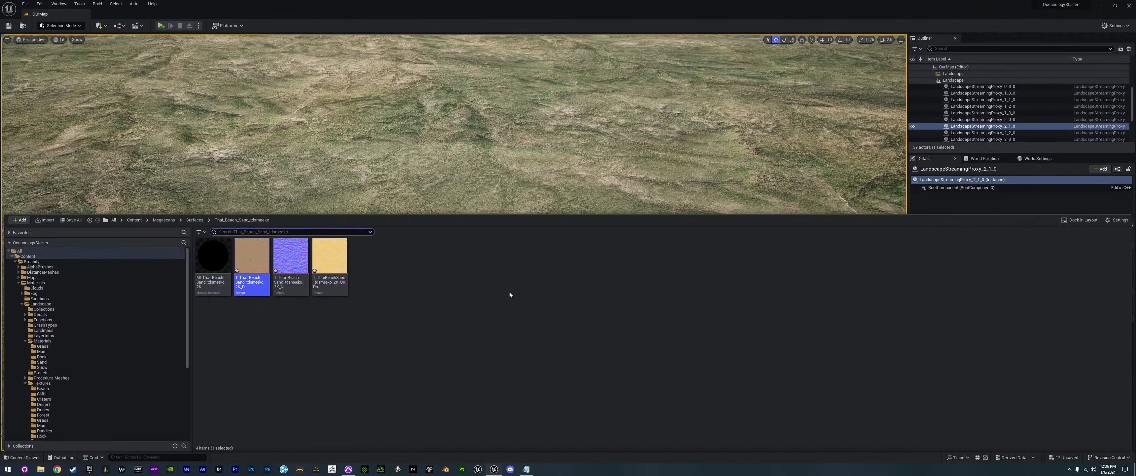
pyautogui.click(29, 256)
pyautogui.click(66, 261)
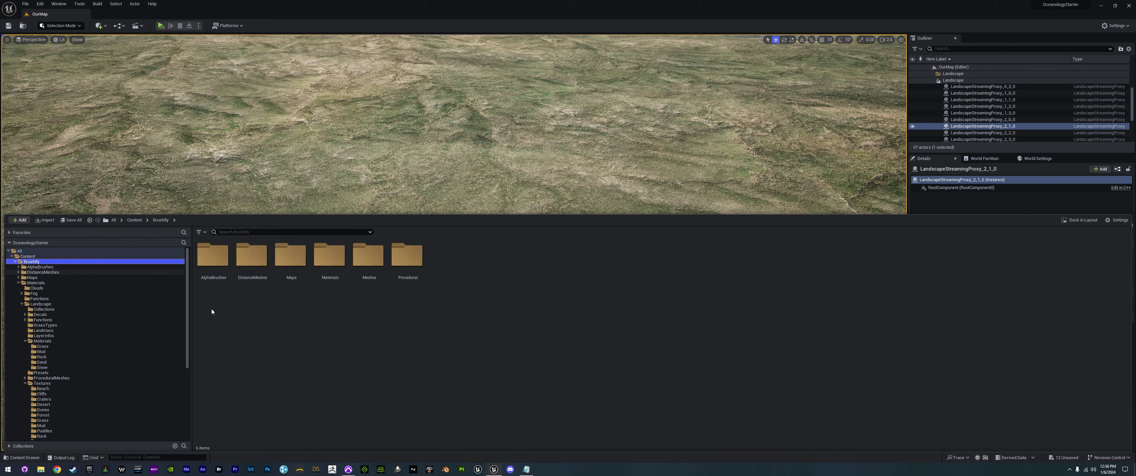
pyautogui.doubleClick(314, 268)
pyautogui.doubleClick(331, 260)
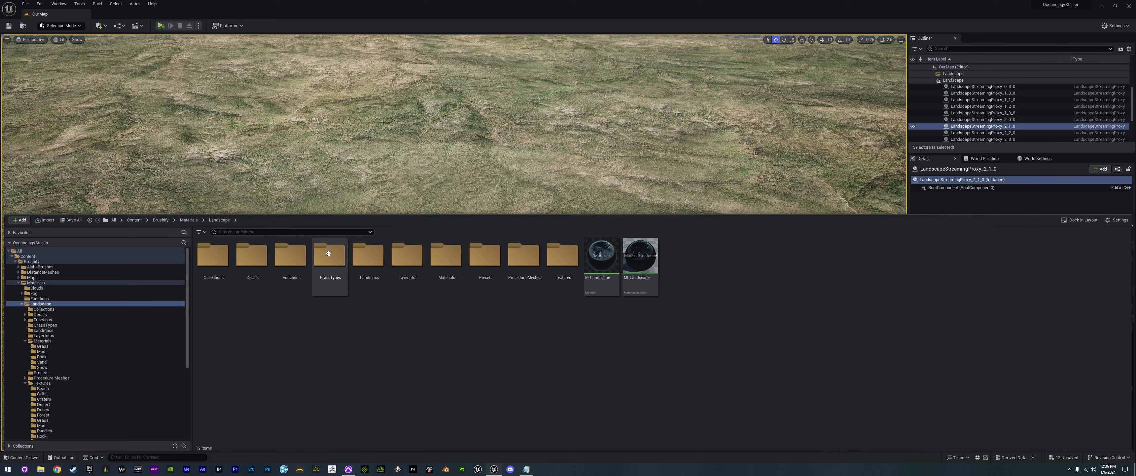
pyautogui.click(369, 262)
pyautogui.doubleClick(330, 258)
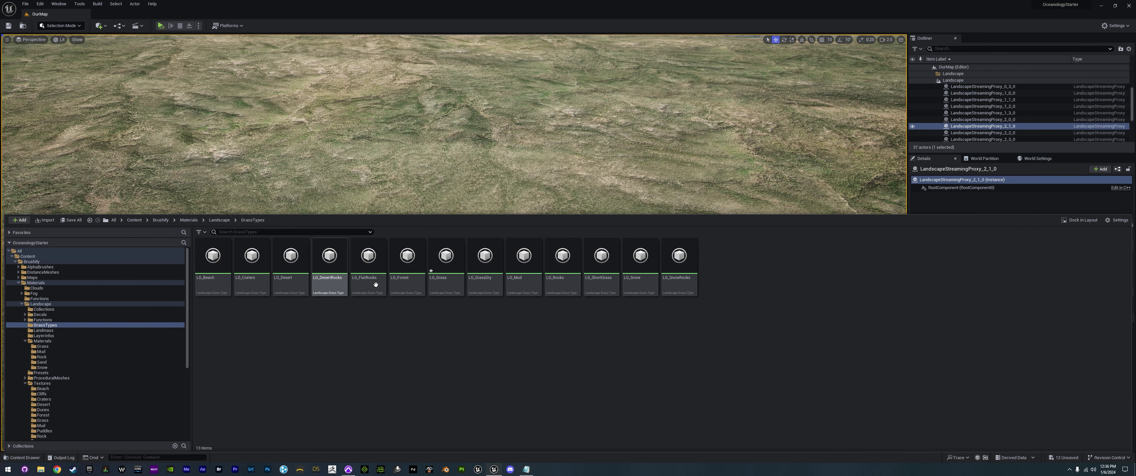
pyautogui.doubleClick(486, 278)
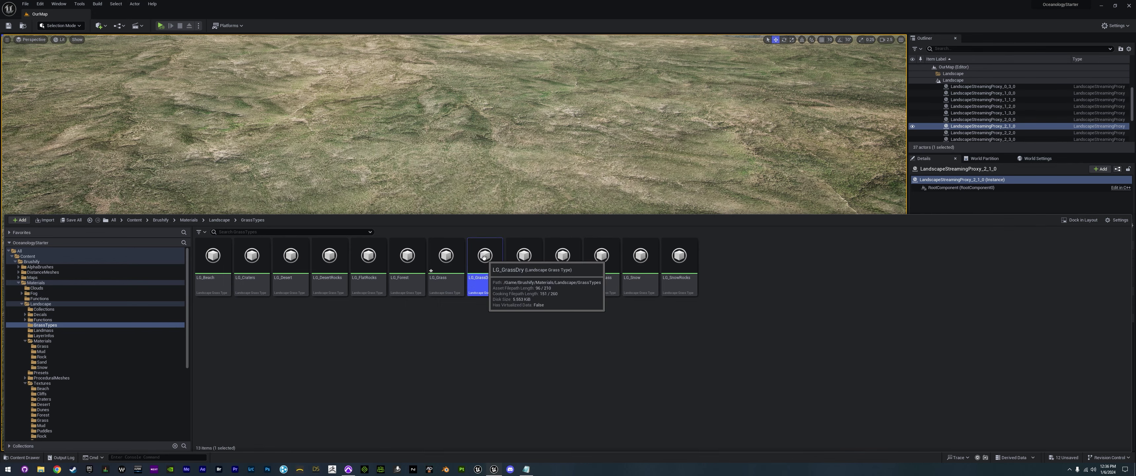
pyautogui.scroll(-3, 419, 248)
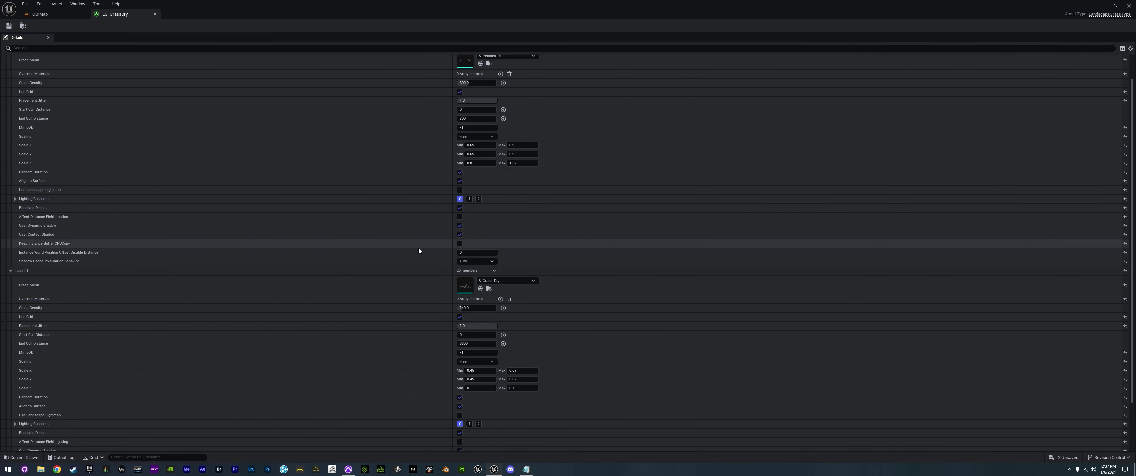
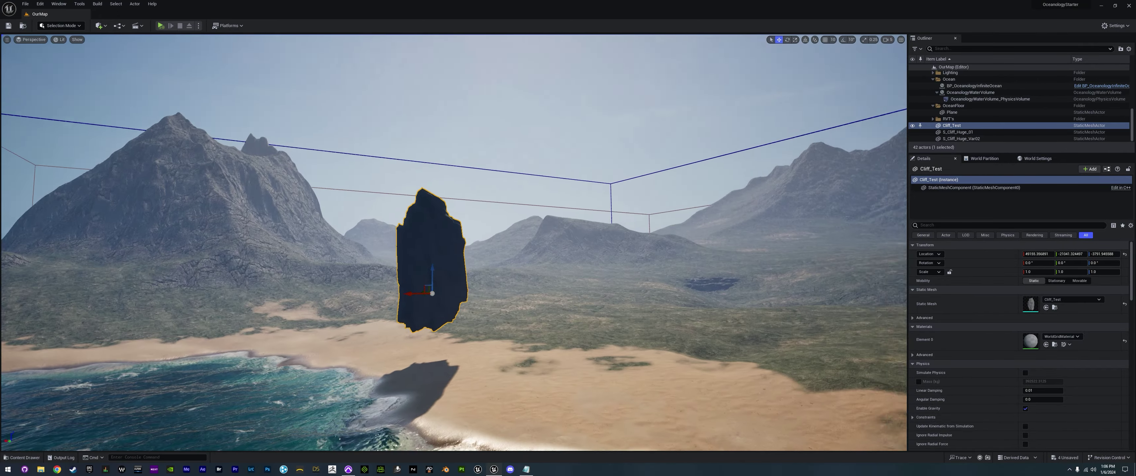
# - Create a folder named Textures inside the OurMesh Cliff_Test folder and open it
pyautogui.press('a')
pyautogui.moveTo(610, 304); pyautogui.dragTo(639, 318, button='right')
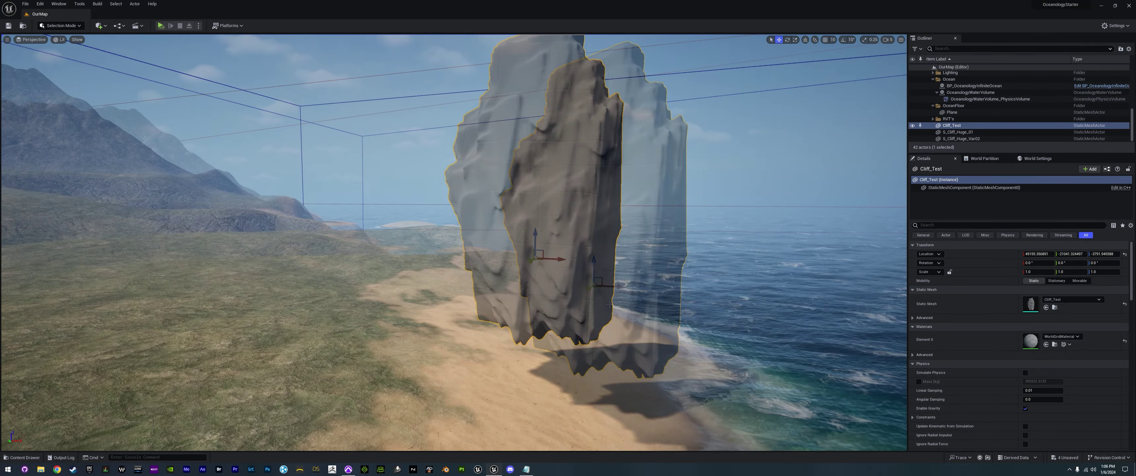
pyautogui.hotkey('ctrl', 'space')
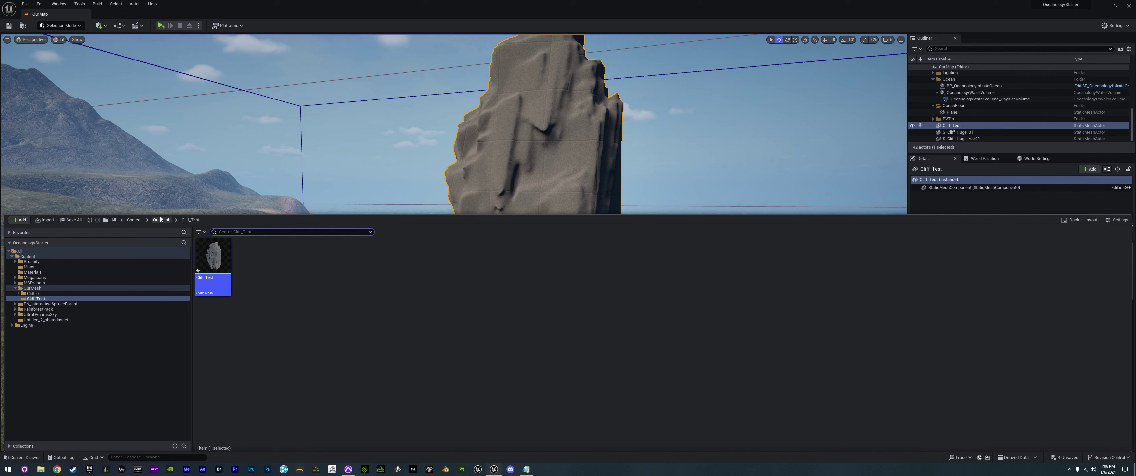
pyautogui.rightClick(269, 301)
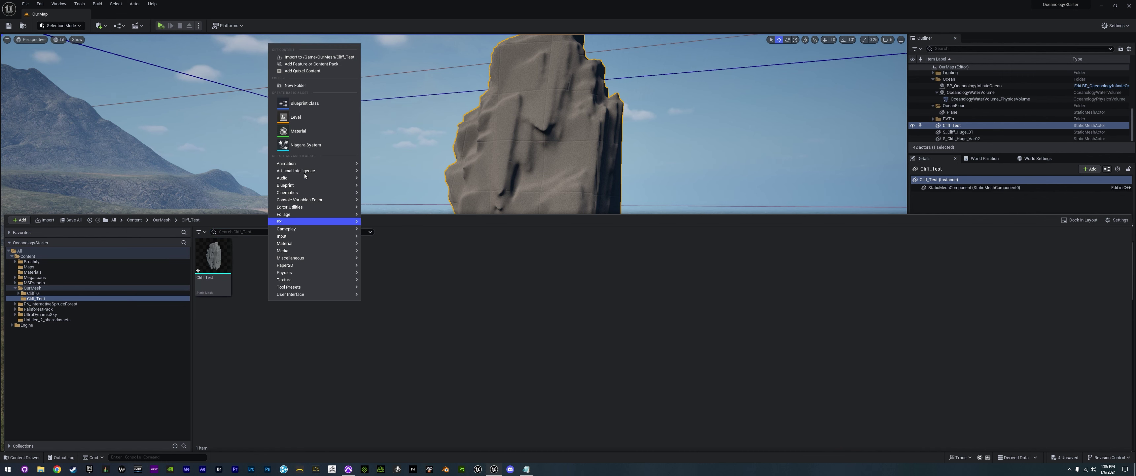
pyautogui.click(317, 88)
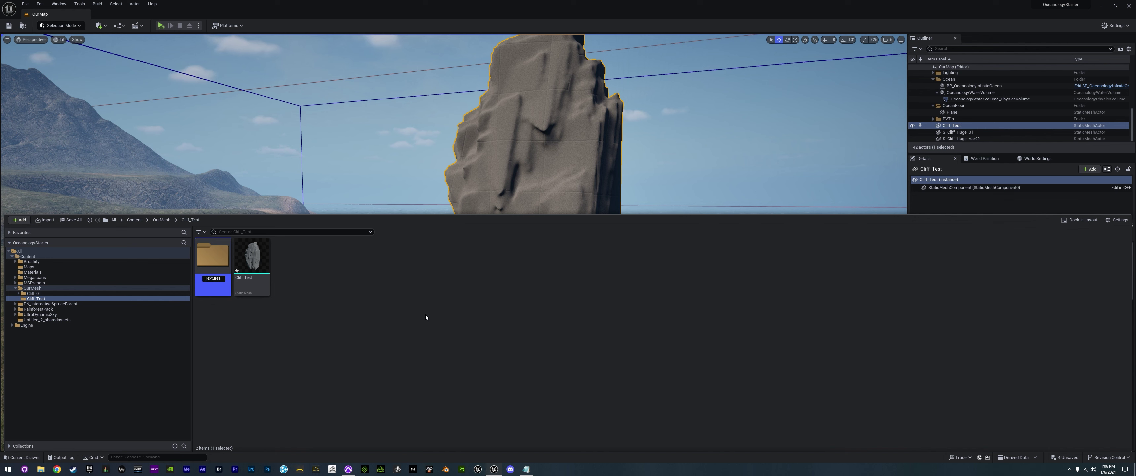
pyautogui.doubleClick(204, 273)
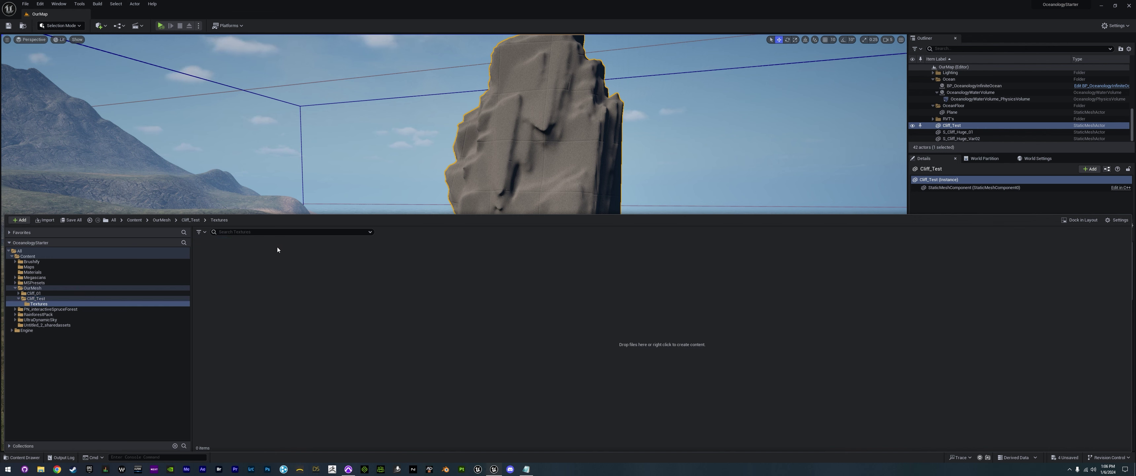
# - Import the Cliff_Test base color, normal and occlusion-roughness-metallic textures from the Substance Game Materials Cliffs folder, keeping the normal map import setting
pyautogui.rightClick(310, 286)
pyautogui.click(351, 41)
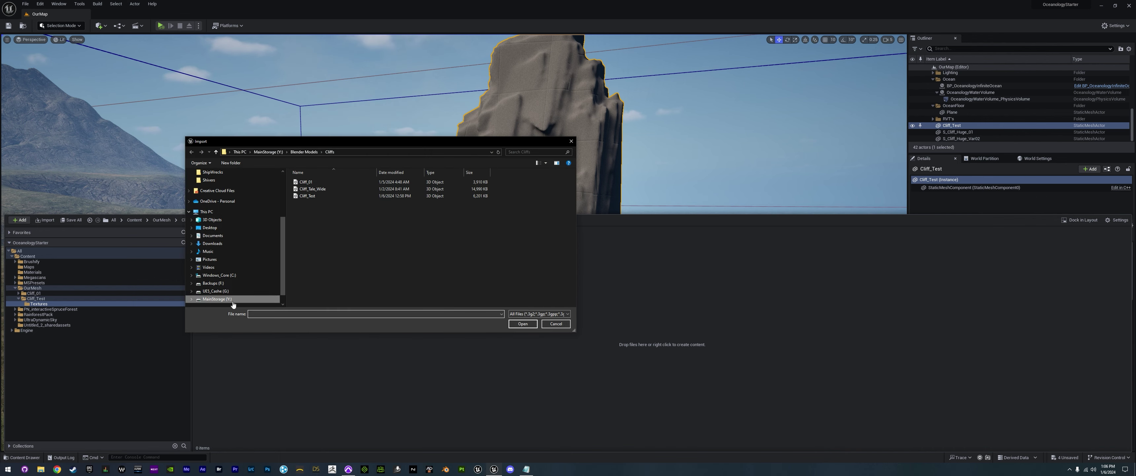
pyautogui.click(232, 299)
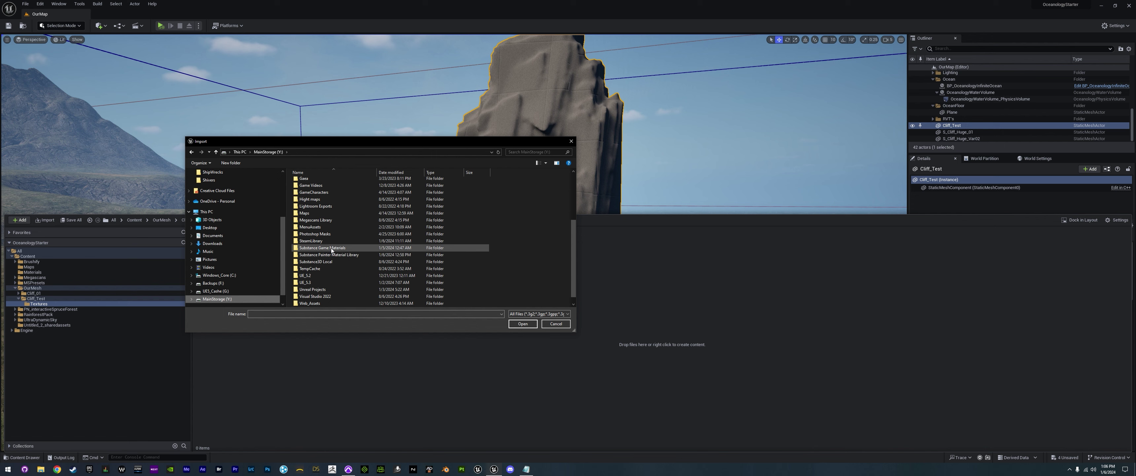
pyautogui.doubleClick(330, 248)
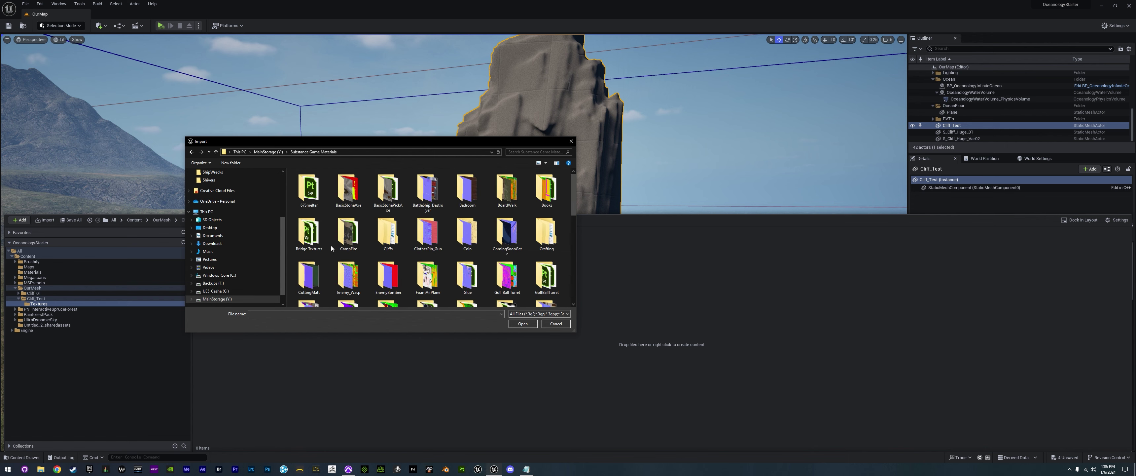
pyautogui.doubleClick(389, 241)
pyautogui.doubleClick(314, 199)
pyautogui.click(314, 196)
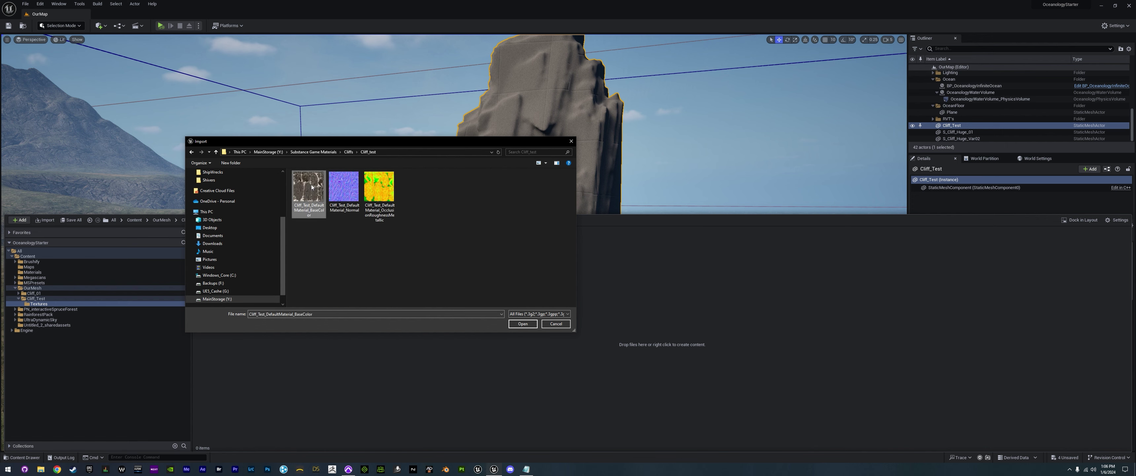
pyautogui.keyDown('shift'); pyautogui.click(382, 194); pyautogui.keyUp('shift')
pyautogui.click(522, 324)
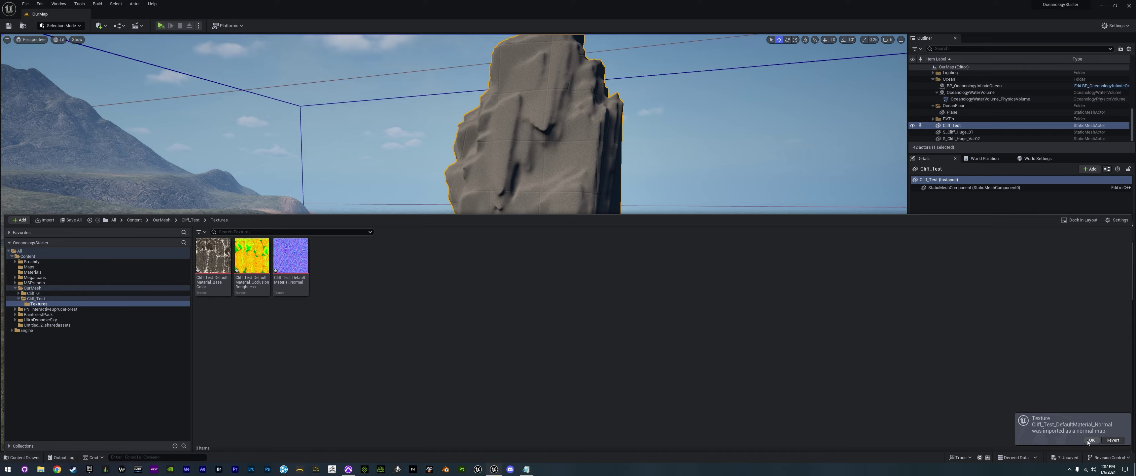
pyautogui.click(1090, 441)
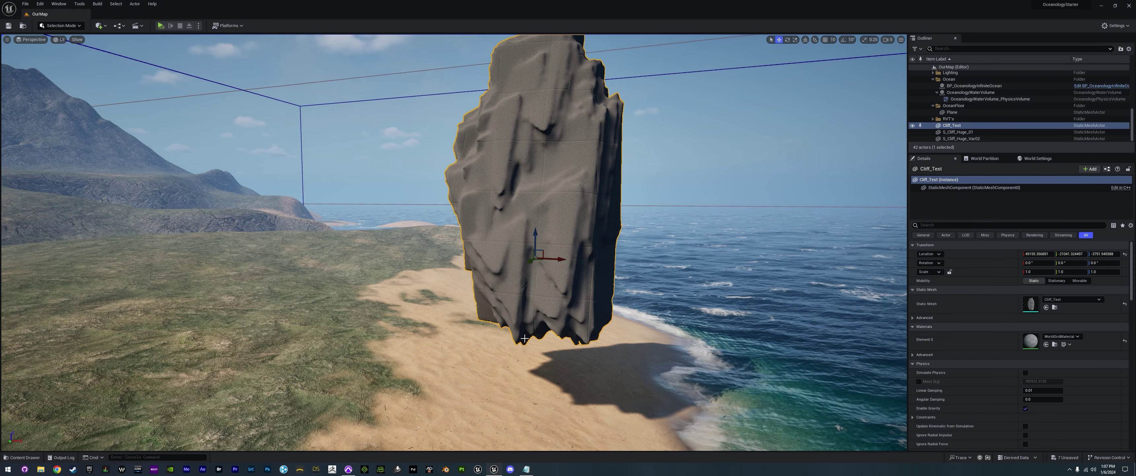
# - Open Brushify's Materials folder and select the M_NearMesh_Master material
pyautogui.press('d')
pyautogui.moveTo(588, 342); pyautogui.dragTo(441, 342, button='right')
pyautogui.press('a')
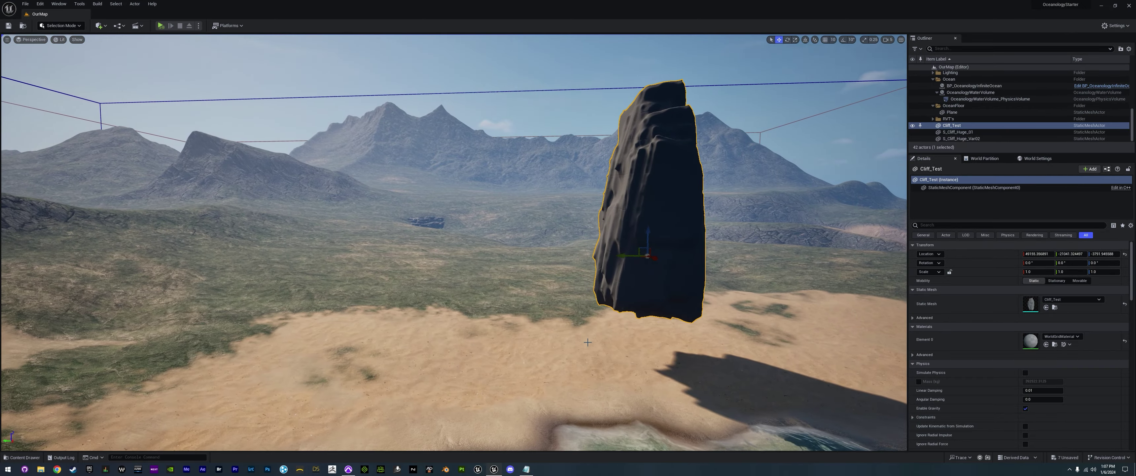
pyautogui.moveTo(588, 342); pyautogui.dragTo(618, 346, button='right')
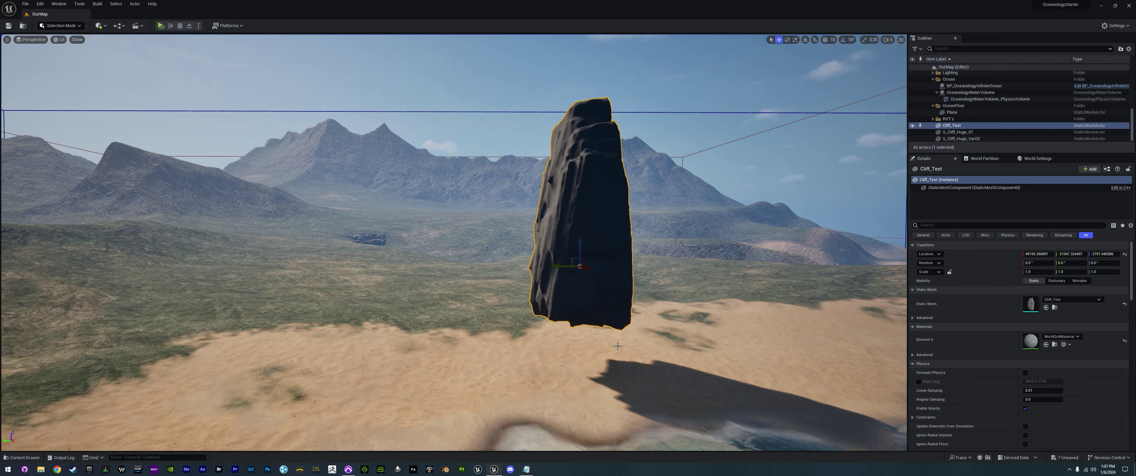
pyautogui.moveTo(618, 346); pyautogui.dragTo(522, 284, button='right')
pyautogui.hotkey('ctrl', 'space')
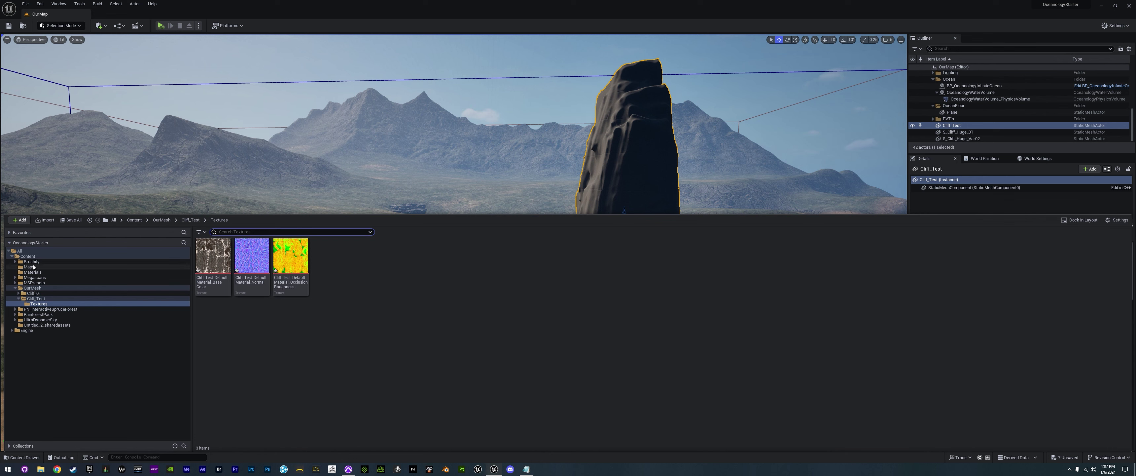
pyautogui.click(31, 261)
pyautogui.doubleClick(330, 255)
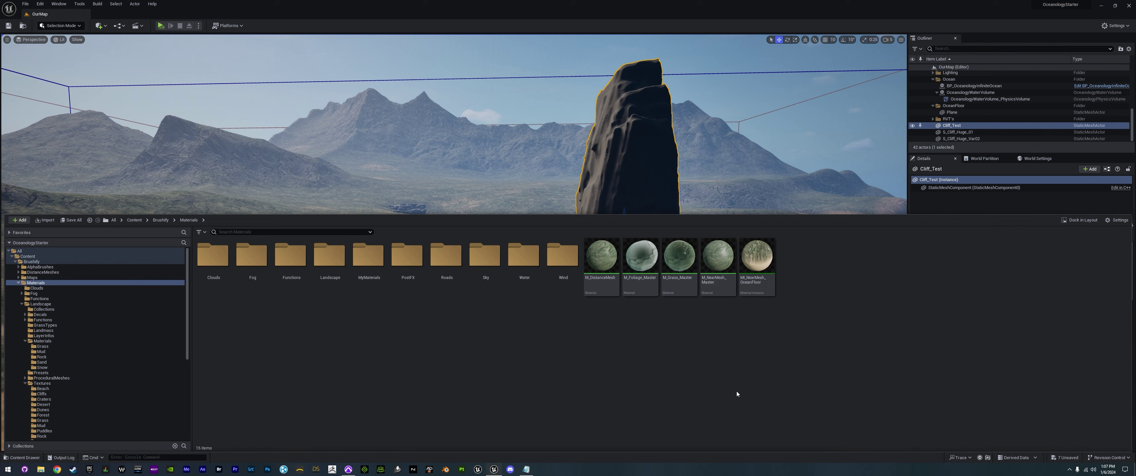
pyautogui.click(720, 267)
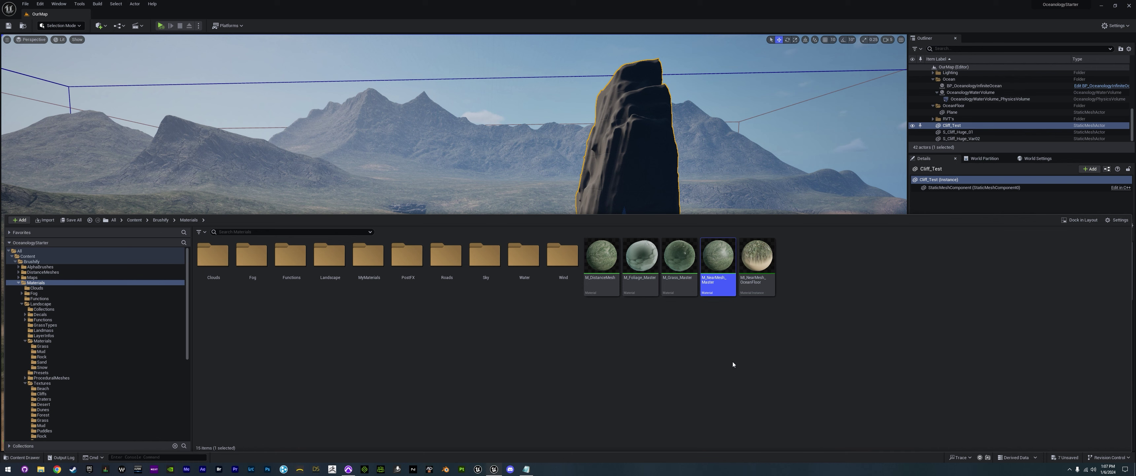
# - Create a material instance of M_NearMesh_Master and name it MI_NearMesh_Cliff_test
pyautogui.rightClick(726, 261)
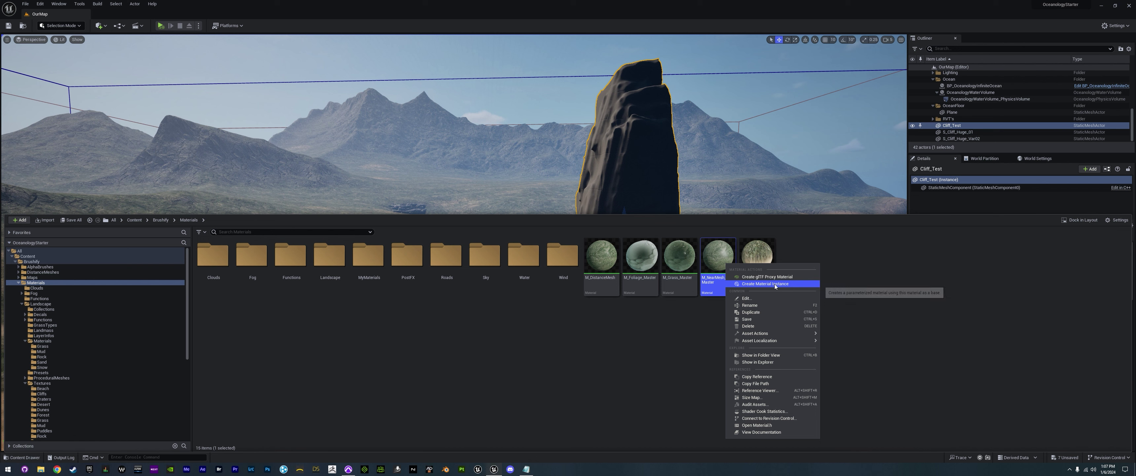
pyautogui.click(776, 284)
pyautogui.press('End')
pyautogui.press('BackSpace')
pyautogui.press('BackSpace')
pyautogui.press('BackSpace')
pyautogui.press('BackSpace')
pyautogui.press('BackSpace')
pyautogui.press('BackSpace')
pyautogui.press('BackSpace')
pyautogui.press('BackSpace')
pyautogui.press('BackSpace')
pyautogui.press('BackSpace')
pyautogui.press('BackSpace')
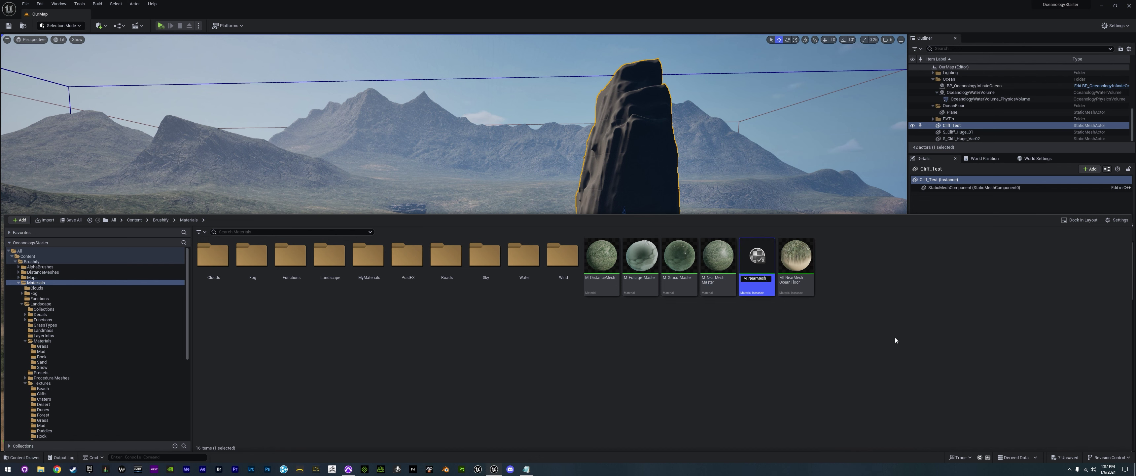
pyautogui.write('Cliff_test')
pyautogui.press('Left')
pyautogui.press('Left')
pyautogui.press('Left')
pyautogui.press('Left')
pyautogui.press('Left')
pyautogui.press('Left')
pyautogui.press('Left')
pyautogui.press('Left')
pyautogui.press('Left')
pyautogui.press('Left')
pyautogui.press('Left')
pyautogui.press('Left')
pyautogui.press('Left')
pyautogui.write('I')
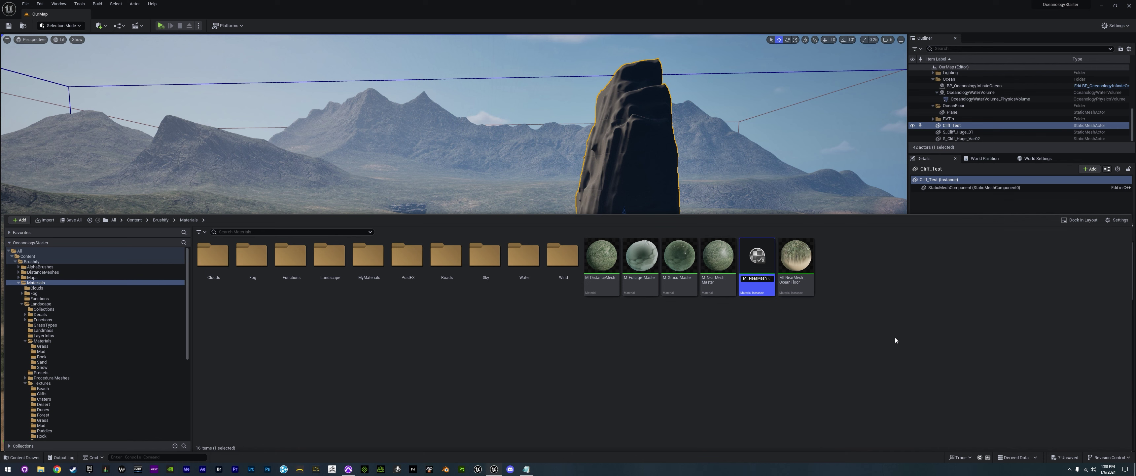
pyautogui.press('Return')
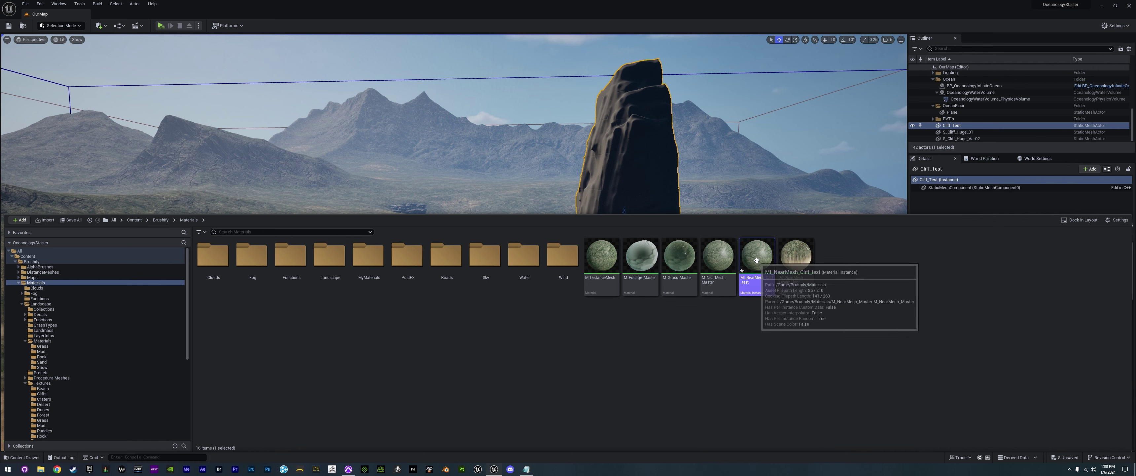
# - Move MI_NearMesh_Cliff_test into the Cliff_Test folder under OurMesh and open that folder
pyautogui.moveTo(757, 260); pyautogui.dragTo(38, 409)
pyautogui.scroll(-4, 118, 378)
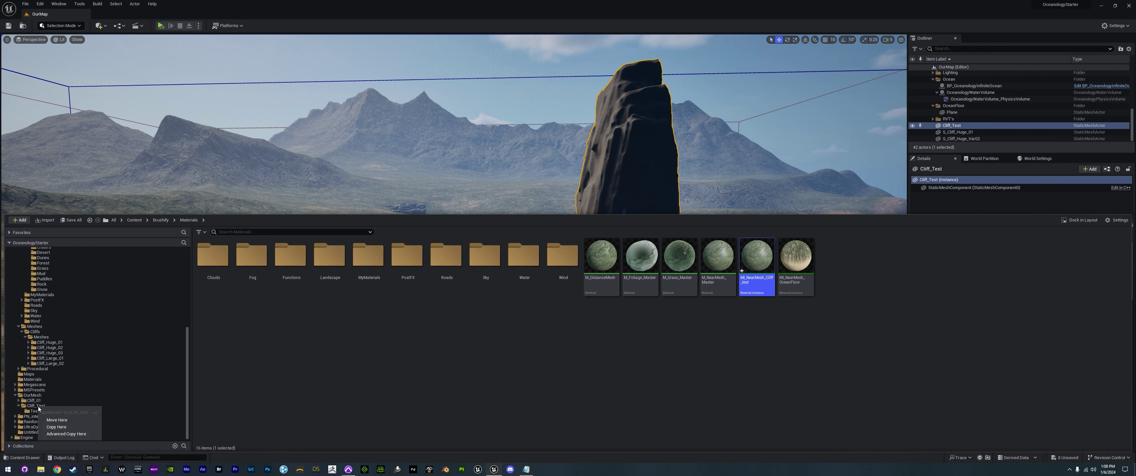
pyautogui.click(65, 427)
pyautogui.click(35, 405)
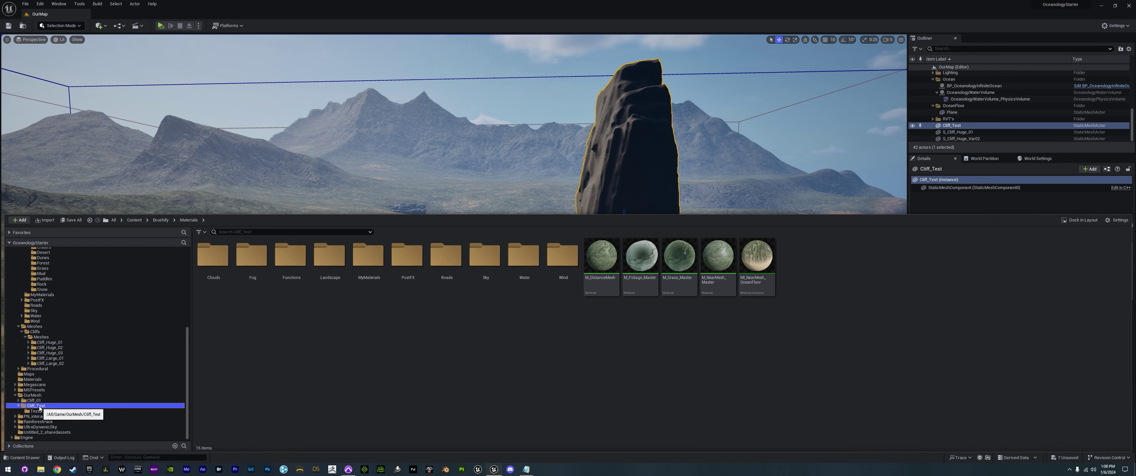
# - Open the Cliff_Test static mesh from its folder in the mesh editor
pyautogui.moveTo(291, 257)
pyautogui.moveTo(292, 257); pyautogui.dragTo(255, 264)
pyautogui.doubleClick(255, 264)
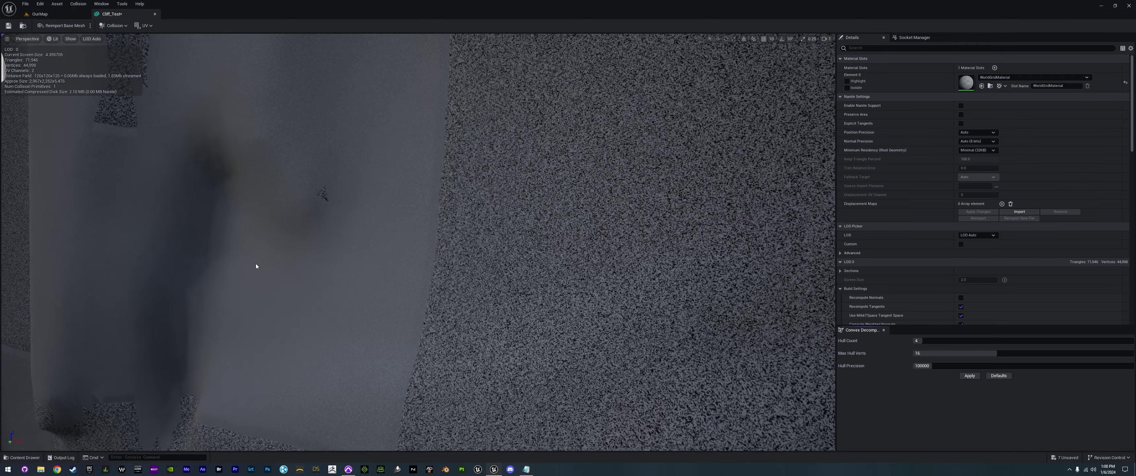
pyautogui.scroll(-4, 567, 209)
pyautogui.scroll(-8, 556, 237)
pyautogui.moveTo(566, 273); pyautogui.dragTo(512, 265, button='right')
pyautogui.scroll(-5, 565, 273)
pyautogui.press('s')
pyautogui.scroll(5, 516, 262)
# - Assign MI_NearMesh_Cliff_test to Element 0 in the Cliff_Test mesh's material slots
pyautogui.hotkey('ctrl', 'space')
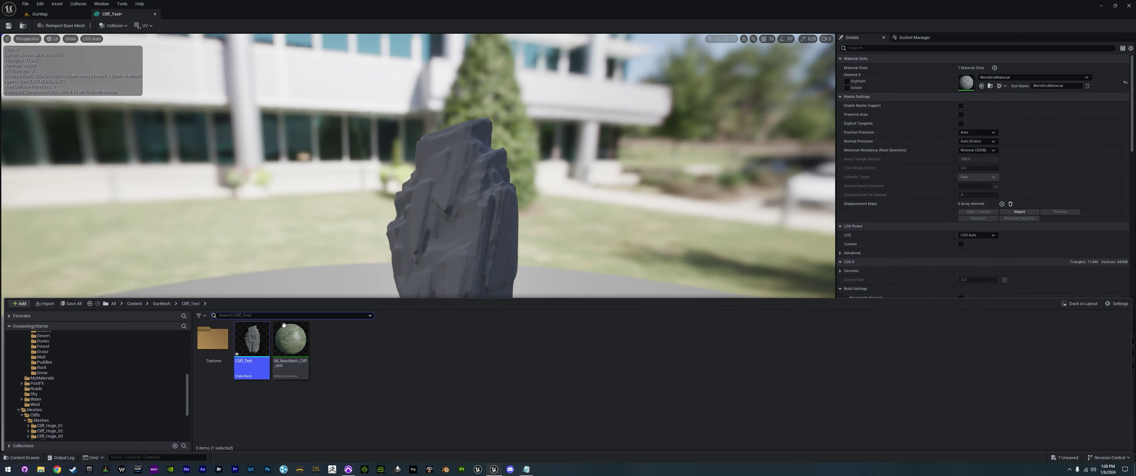
pyautogui.moveTo(290, 340); pyautogui.dragTo(987, 82)
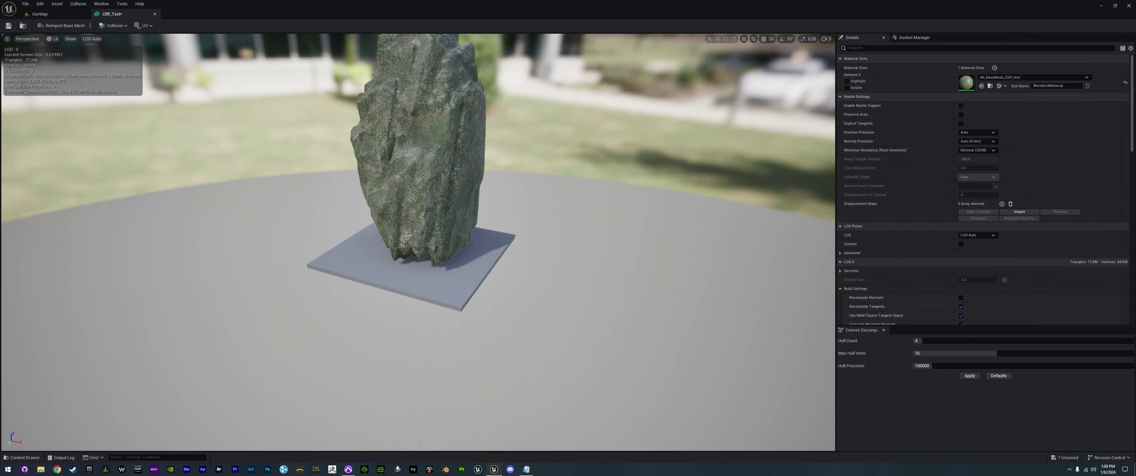
pyautogui.press('a')
pyautogui.moveTo(419, 247); pyautogui.dragTo(461, 273, button='right')
pyautogui.press('d')
pyautogui.press('s')
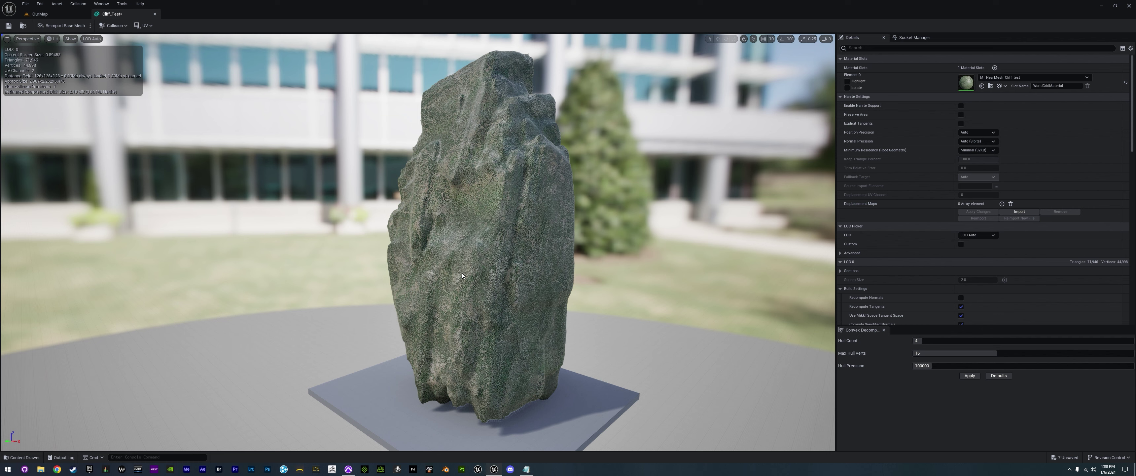
# - Remove the existing collision from the Cliff_Test mesh and turn on the simple collision display
pyautogui.click(116, 26)
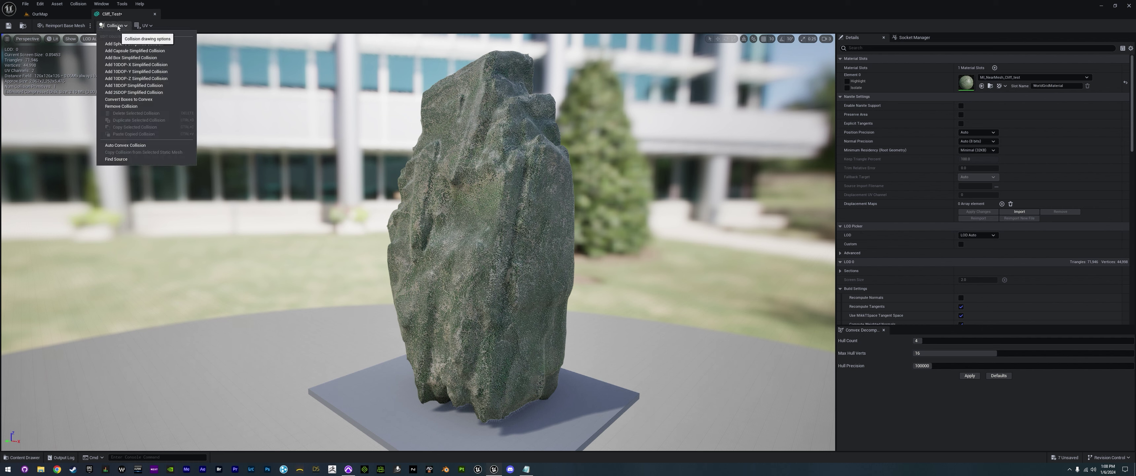
pyautogui.click(132, 106)
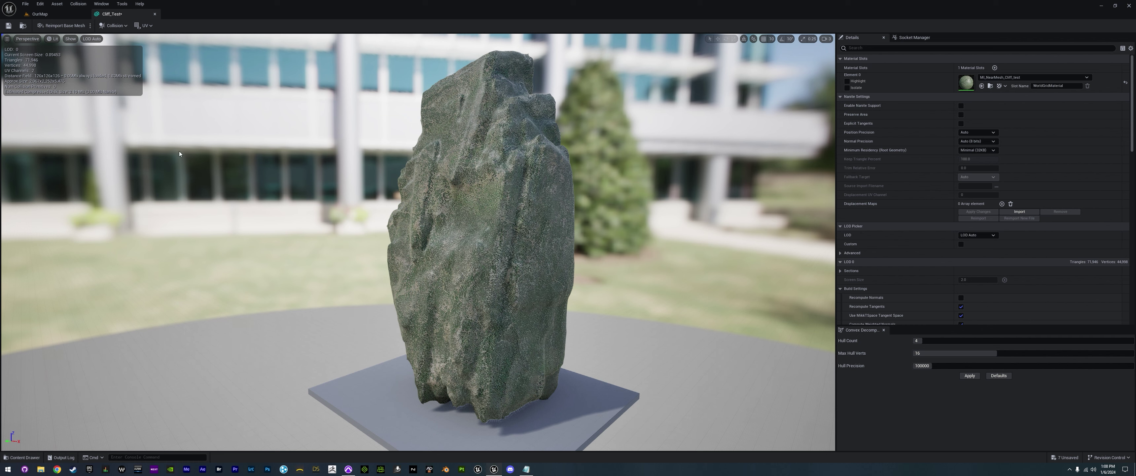
pyautogui.click(71, 39)
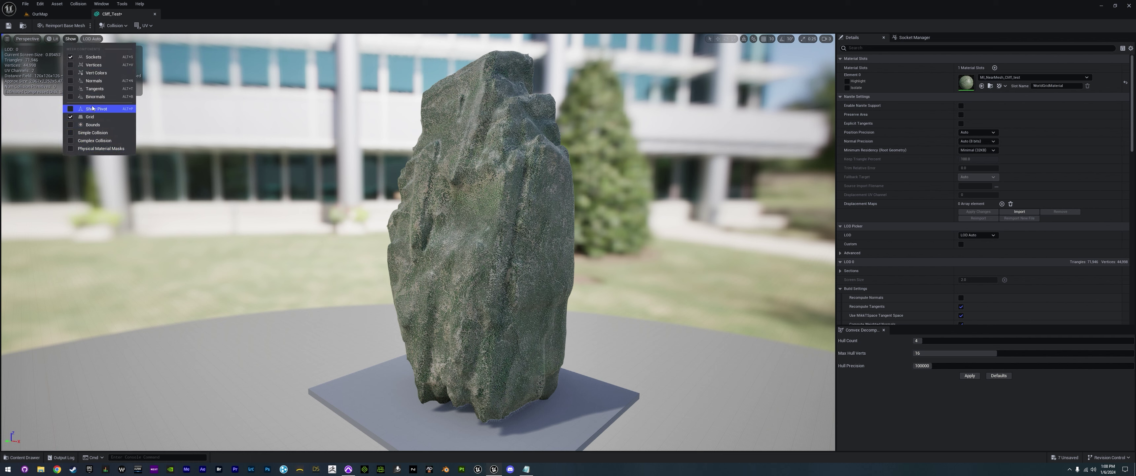
pyautogui.click(53, 40)
pyautogui.click(74, 39)
pyautogui.click(74, 40)
pyautogui.click(72, 39)
pyautogui.click(84, 134)
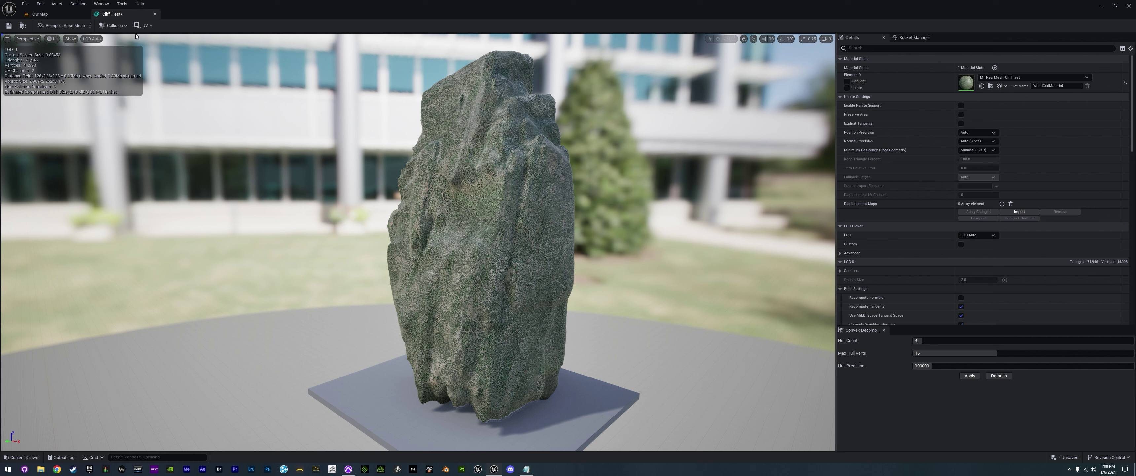
# - Generate auto convex collision for the cliff with hull count 1, max hull verts 32 and a raised hull precision
pyautogui.click(116, 25)
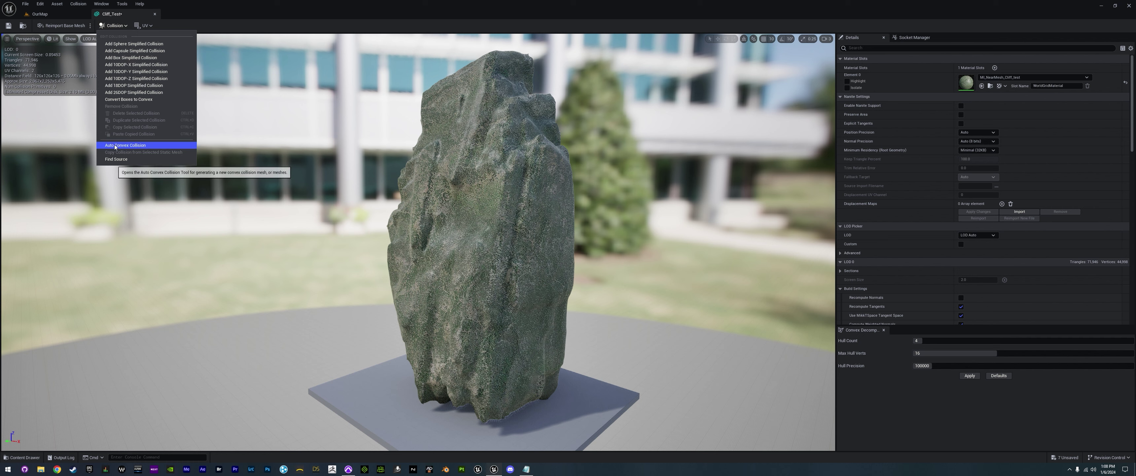
pyautogui.click(137, 145)
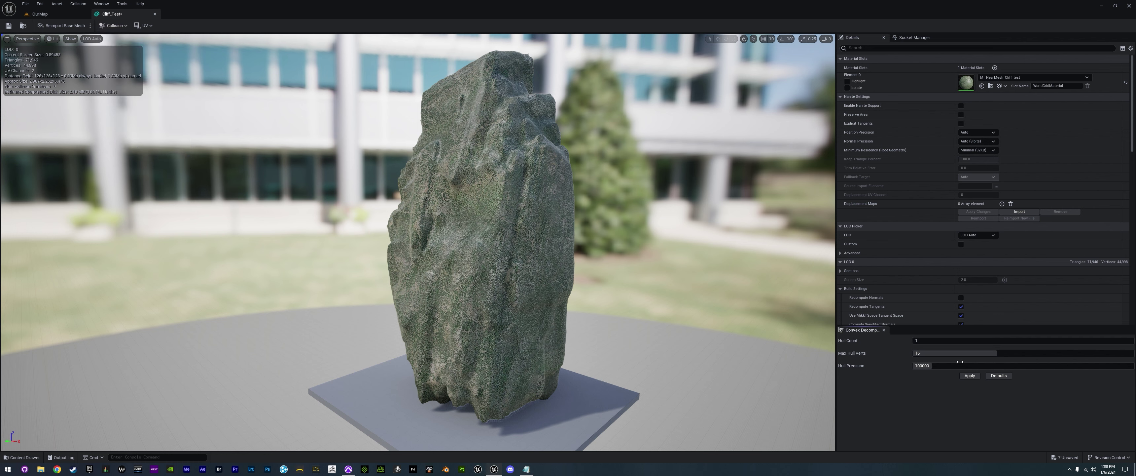
pyautogui.moveTo(993, 353); pyautogui.dragTo(1129, 353)
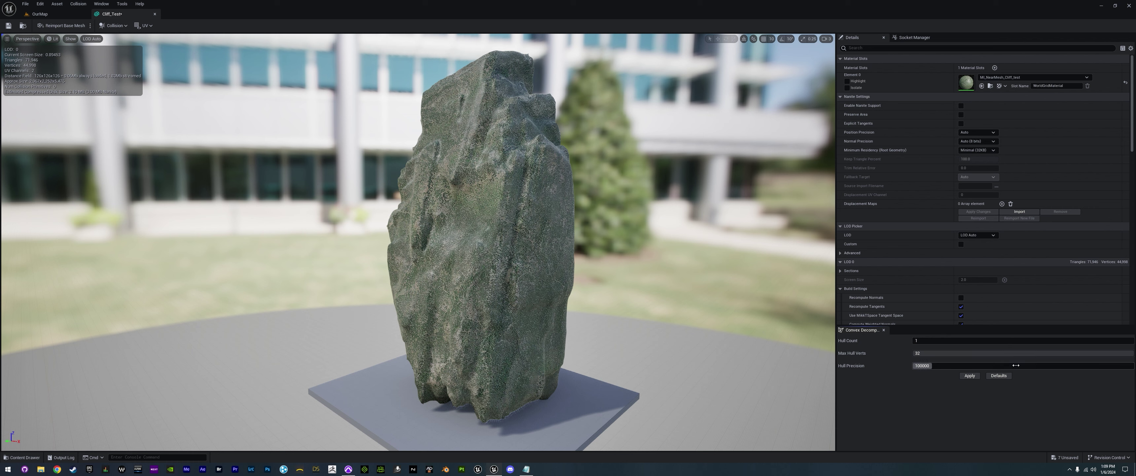
pyautogui.moveTo(1131, 365); pyautogui.dragTo(1132, 365)
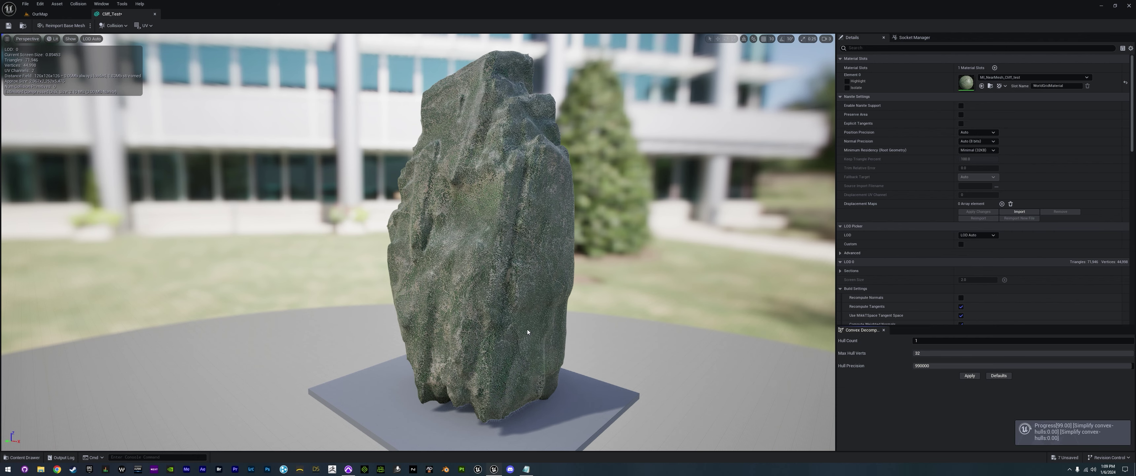
pyautogui.moveTo(605, 285); pyautogui.dragTo(1032, 270, button='right')
pyautogui.moveTo(469, 175)
pyautogui.mouseDown(button='right')
pyautogui.moveTo(485, 176)
pyautogui.moveTo(468, 174)
pyautogui.mouseUp(button='right')
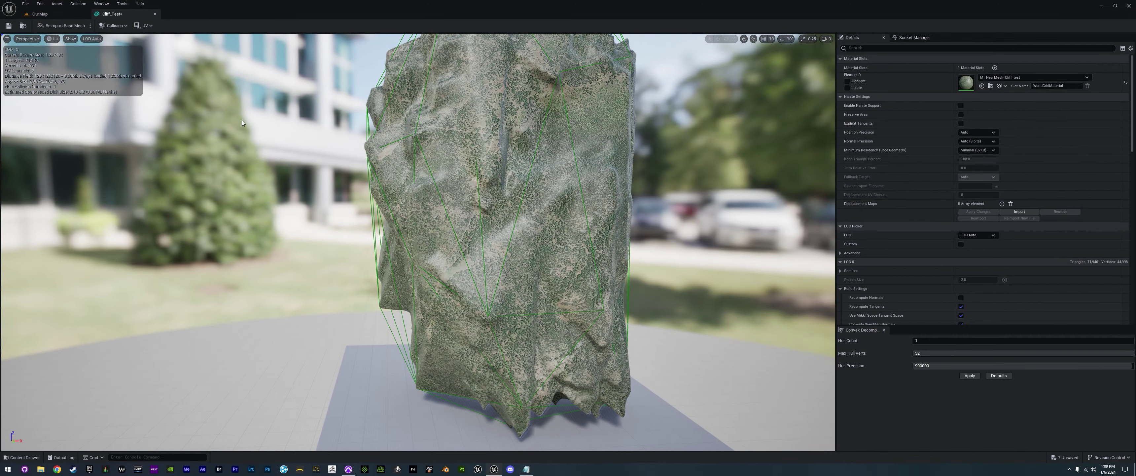
# - Close the Cliff_Test mesh editor and open the MI_NearMesh_Cliff_test material instance in a floating window beside the level view
pyautogui.click(154, 14)
pyautogui.moveTo(441, 221); pyautogui.dragTo(485, 225, button='right')
pyautogui.moveTo(465, 257); pyautogui.dragTo(506, 232, button='right')
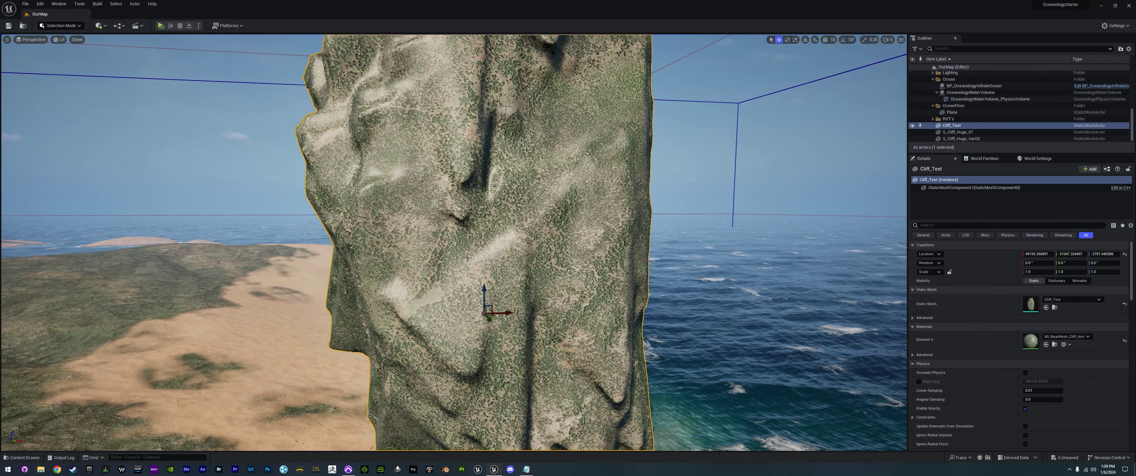
pyautogui.doubleClick(1031, 341)
pyautogui.moveTo(149, 18); pyautogui.dragTo(610, 96)
pyautogui.moveTo(718, 204); pyautogui.dragTo(728, 435)
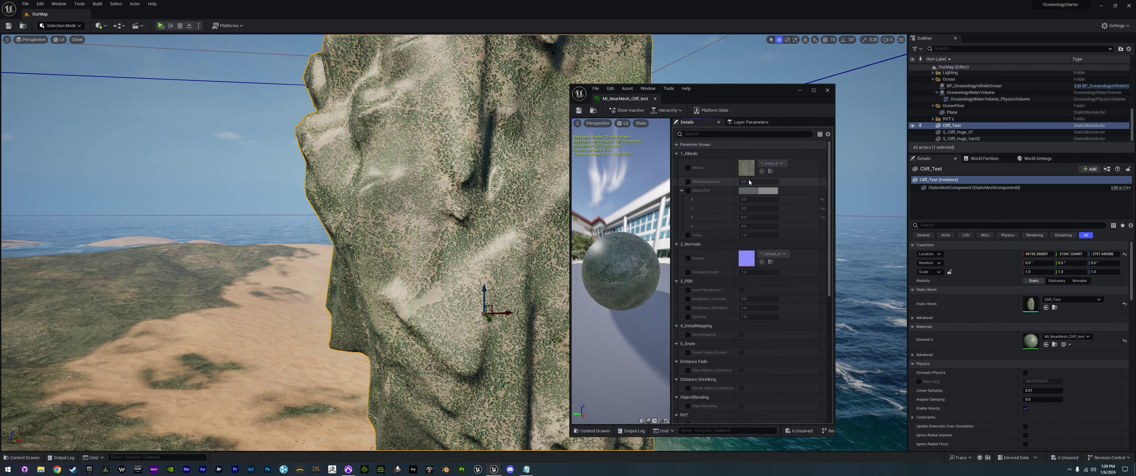
pyautogui.moveTo(499, 238)
pyautogui.mouseDown(button='right')
pyautogui.moveTo(543, 231)
pyautogui.moveTo(502, 234)
pyautogui.moveTo(496, 247)
pyautogui.moveTo(510, 227)
pyautogui.mouseUp(button='right')
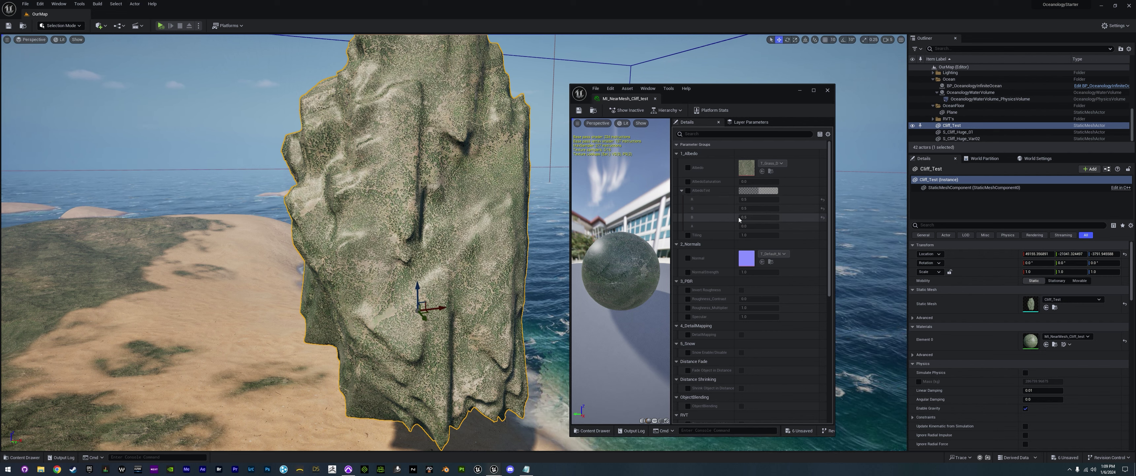
# - Enable the Albedo and Normal texture overrides and assign the Cliff_Test base color texture to Albedo
pyautogui.click(688, 167)
pyautogui.click(688, 258)
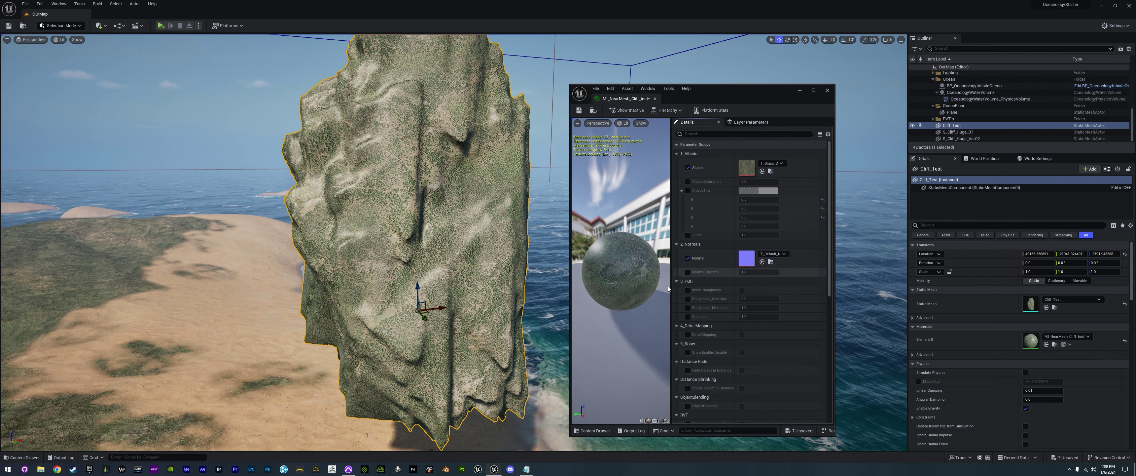
pyautogui.click(22, 457)
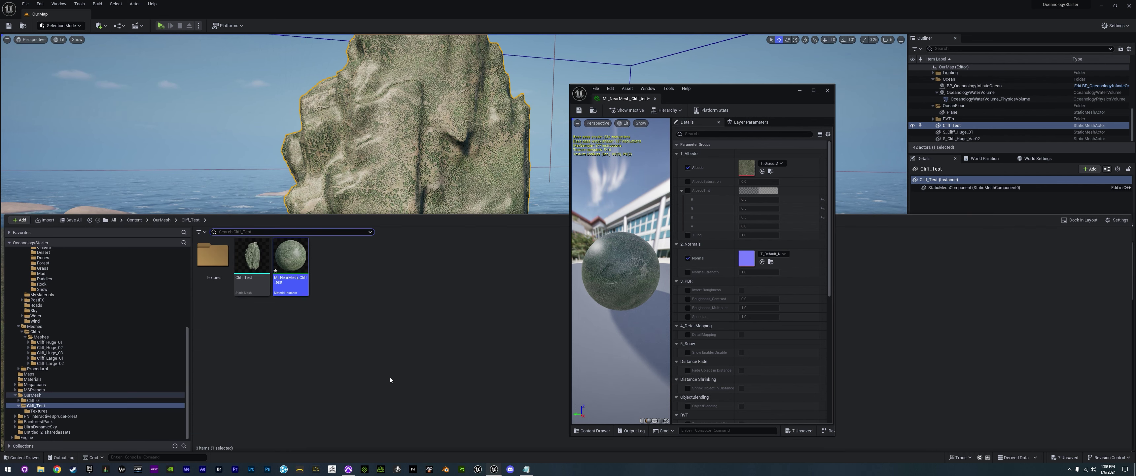
pyautogui.doubleClick(214, 255)
pyautogui.click(212, 260)
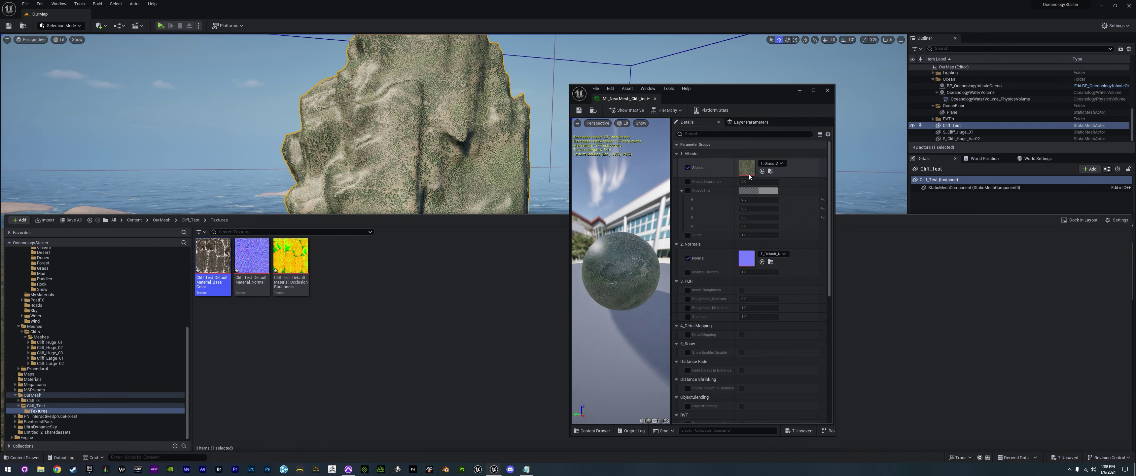
pyautogui.click(763, 171)
# - Assign the Cliff_Test normal texture to the Normal parameter of the material instance
pyautogui.hotkey('ctrl', 'space')
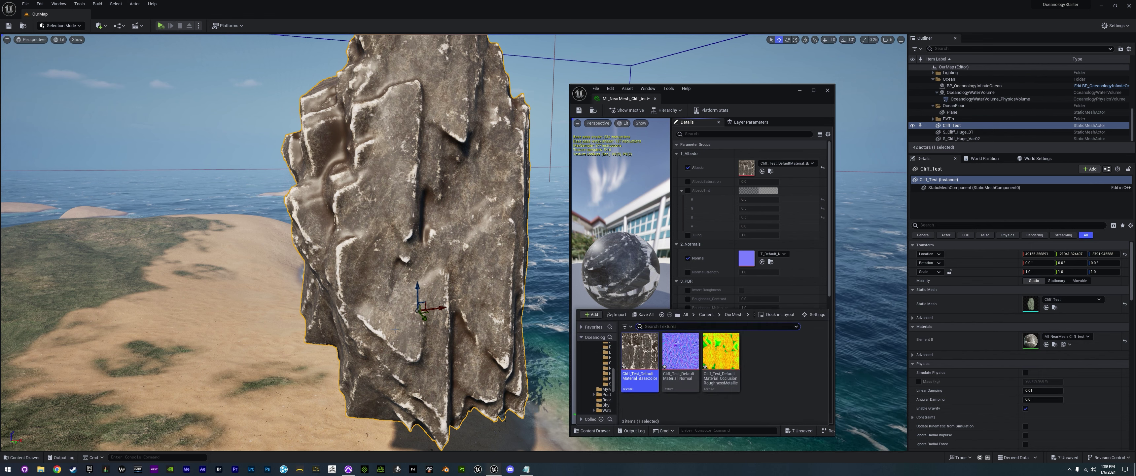
pyautogui.hotkey('ctrl', 'space')
pyautogui.click(275, 373)
pyautogui.hotkey('ctrl', 'space')
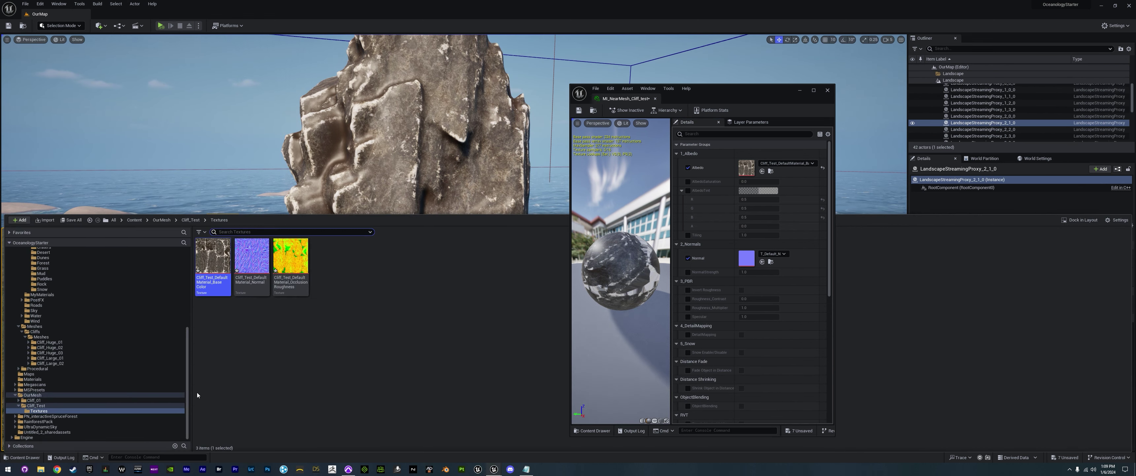
pyautogui.hotkey('ctrl', 'space')
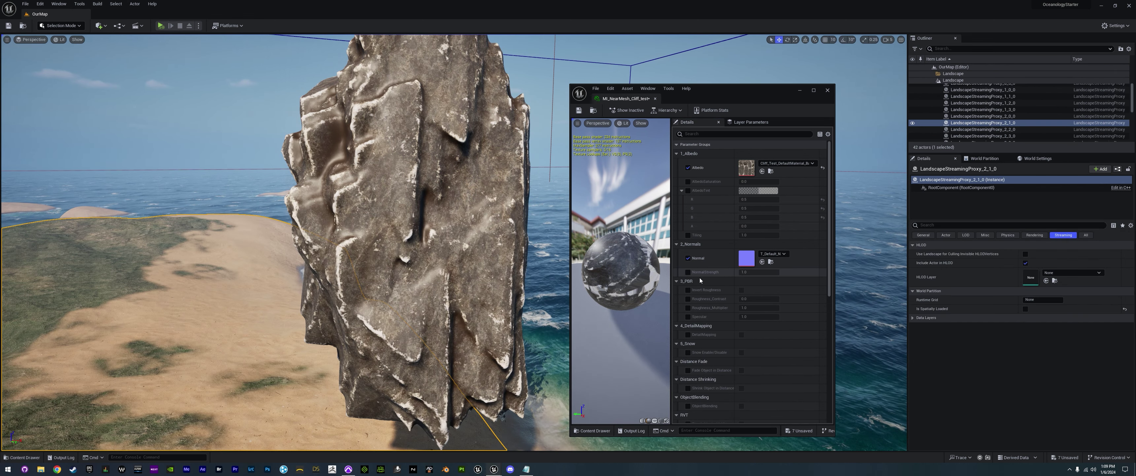
pyautogui.click(762, 262)
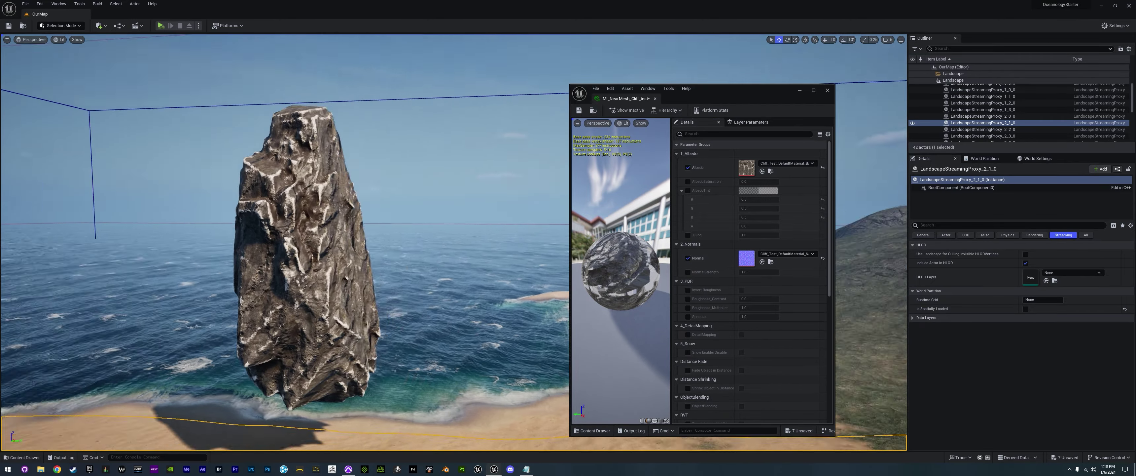
# - Turn on DetailMapping in the cliff material instance and override its detail albedo with T_Mud_D
pyautogui.moveTo(309, 247); pyautogui.dragTo(203, 243, button='right')
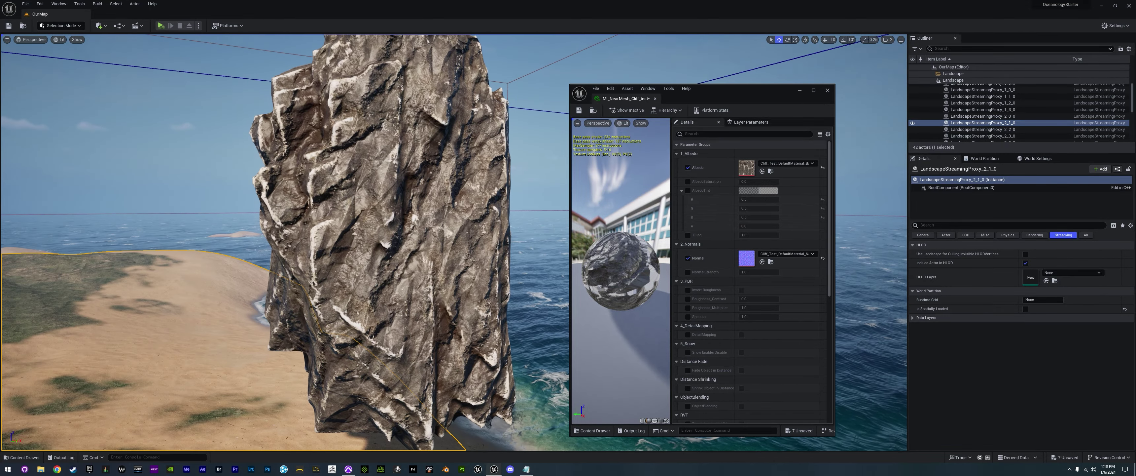
pyautogui.moveTo(309, 248); pyautogui.dragTo(418, 306, button='right')
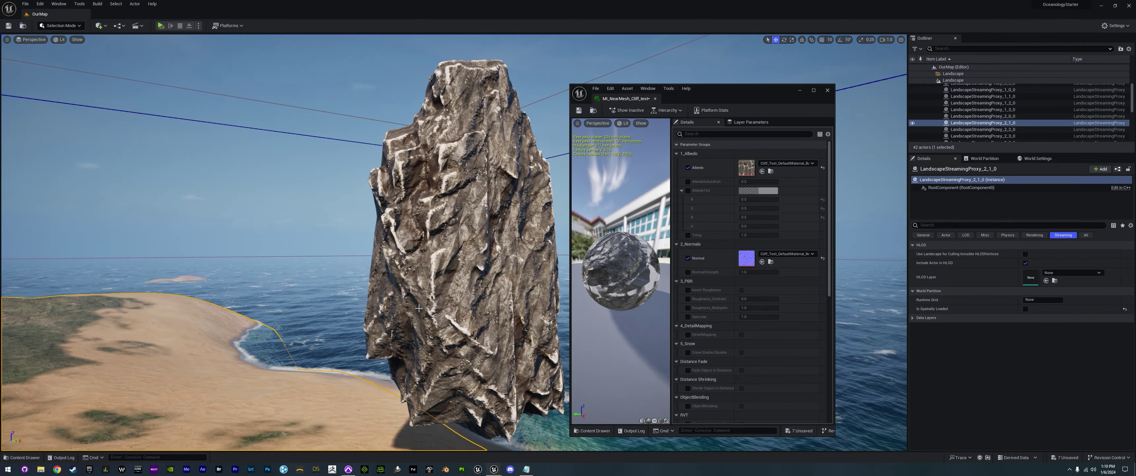
pyautogui.moveTo(497, 303)
pyautogui.mouseDown(button='right')
pyautogui.moveTo(534, 304)
pyautogui.moveTo(498, 292)
pyautogui.mouseUp(button='right')
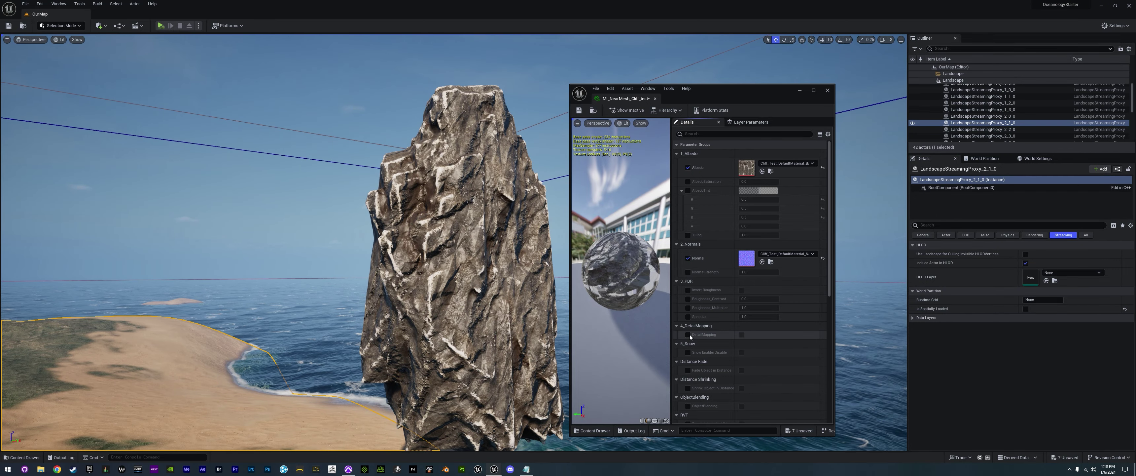
pyautogui.click(741, 335)
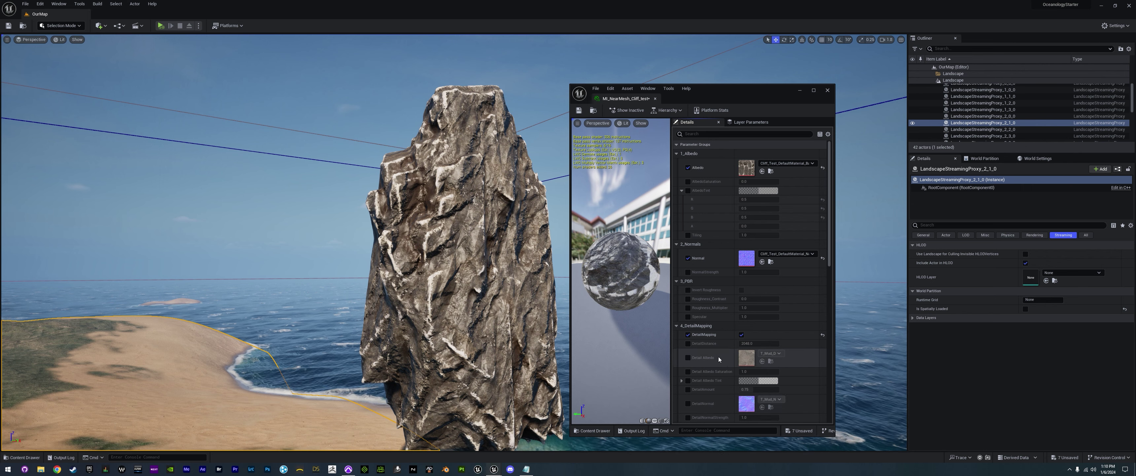
pyautogui.scroll(-2, 704, 301)
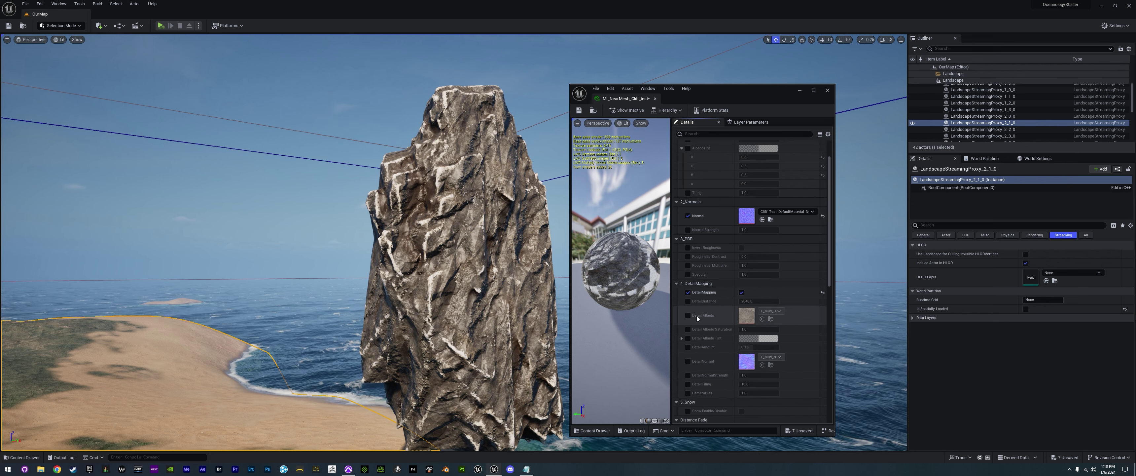
pyautogui.click(688, 315)
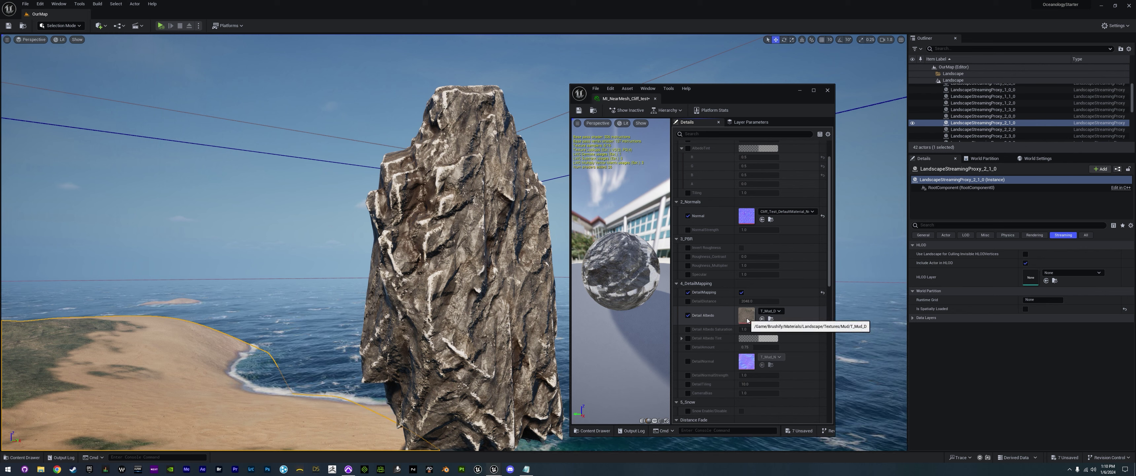
pyautogui.click(688, 316)
pyautogui.click(688, 315)
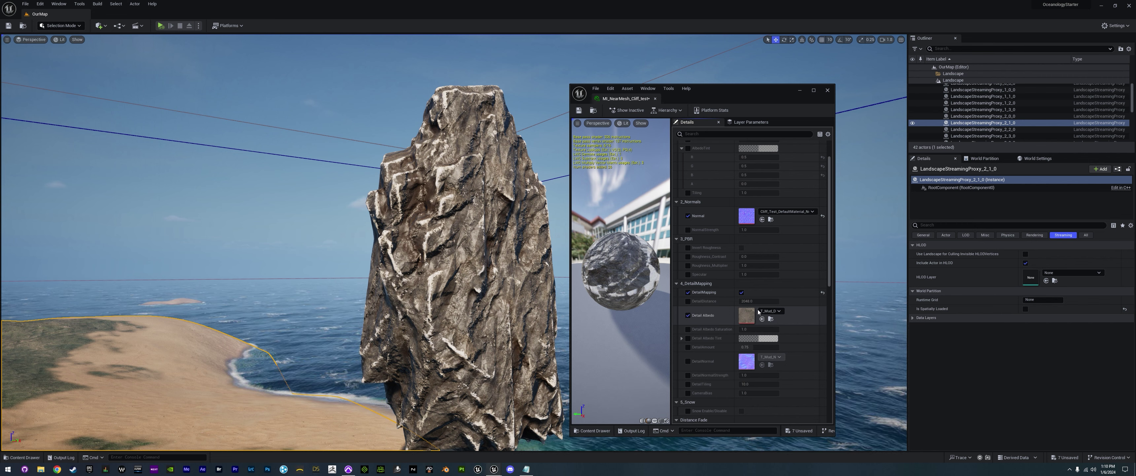
# - Override Roughness_Contrast at 0.0 and set Roughness_Multiplier to about 1.23 for the cliff material
pyautogui.press('w')
pyautogui.scroll(-1, 454, 242)
pyautogui.moveTo(453, 242)
pyautogui.mouseDown(button='right')
pyautogui.moveTo(459, 251)
pyautogui.moveTo(446, 221)
pyautogui.moveTo(457, 251)
pyautogui.moveTo(501, 249)
pyautogui.moveTo(457, 252)
pyautogui.mouseUp(button='right')
pyautogui.press('w')
pyautogui.scroll(-1, 453, 240)
pyautogui.scroll(2, 462, 252)
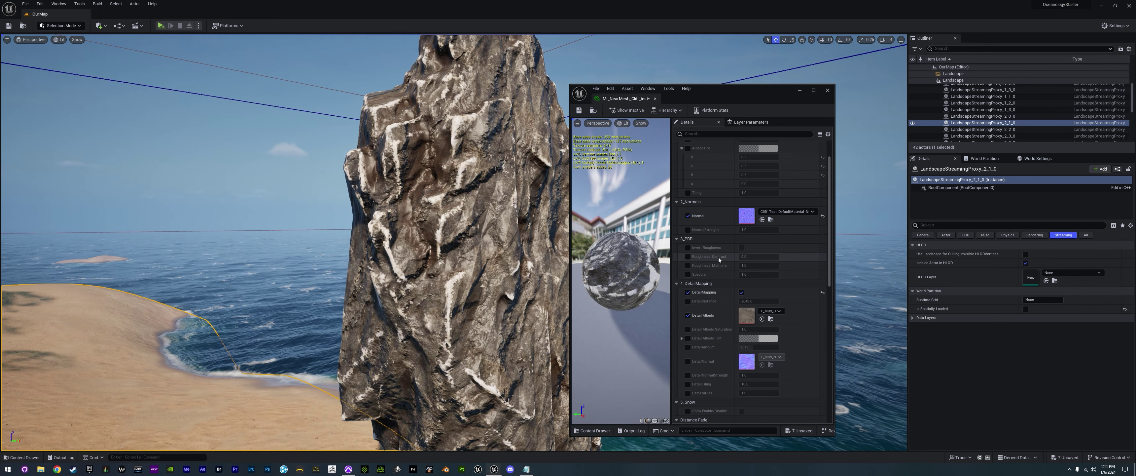
pyautogui.click(688, 256)
pyautogui.click(688, 265)
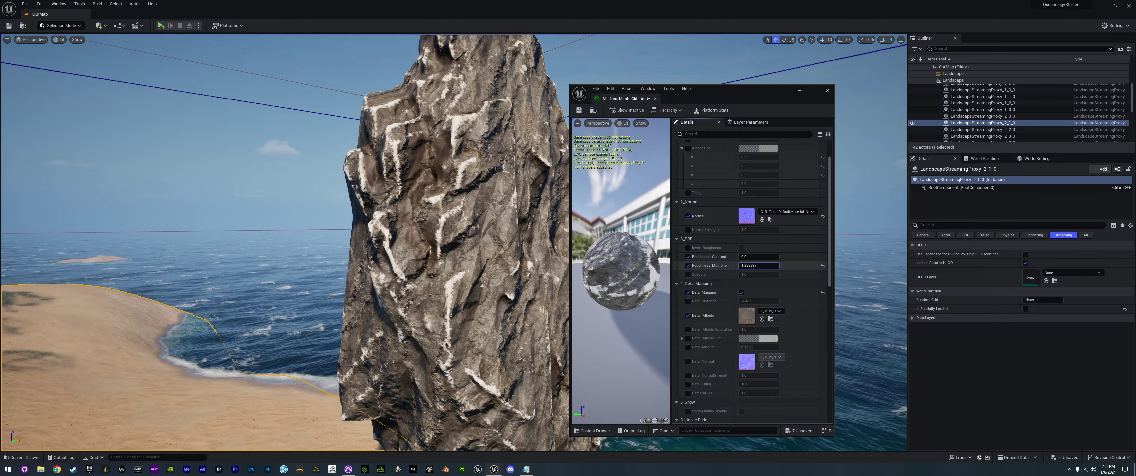
# - Turn on blending of the object with the virtual texture and override BlendAmount and BlendDistance with higher values
pyautogui.moveTo(458, 247); pyautogui.dragTo(565, 227, button='right')
pyautogui.press('w')
pyautogui.scroll(1, 477, 221)
pyautogui.press('s')
pyautogui.scroll(1, 486, 247)
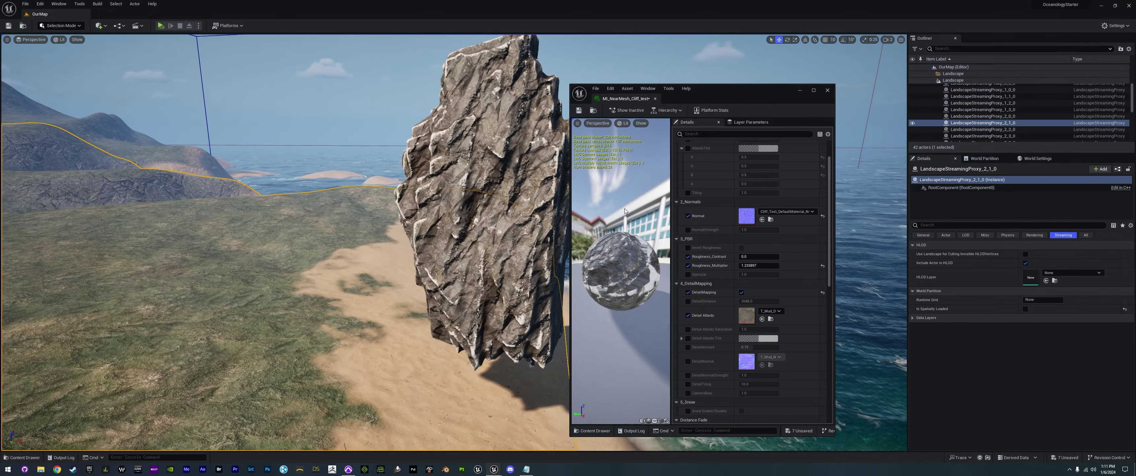
pyautogui.scroll(-4, 711, 361)
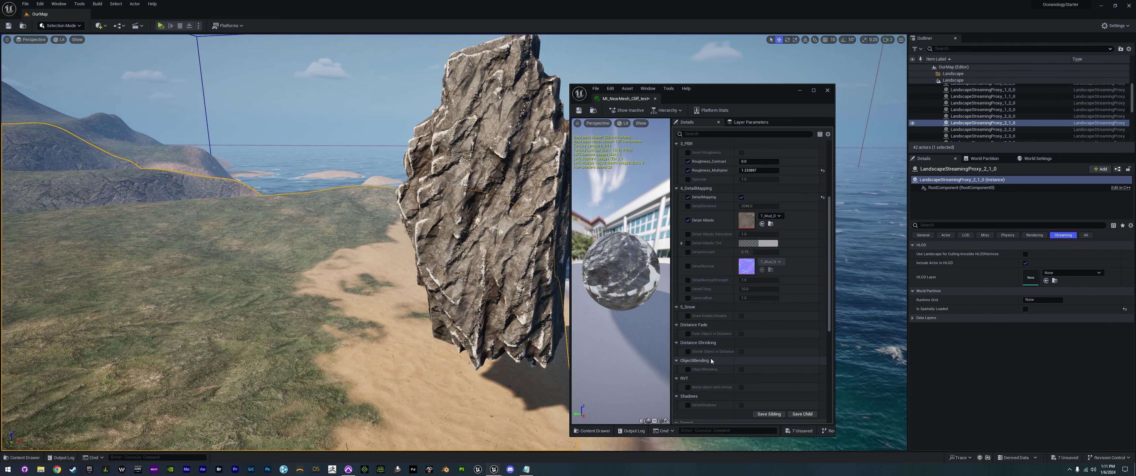
pyautogui.scroll(-2, 711, 361)
pyautogui.click(688, 344)
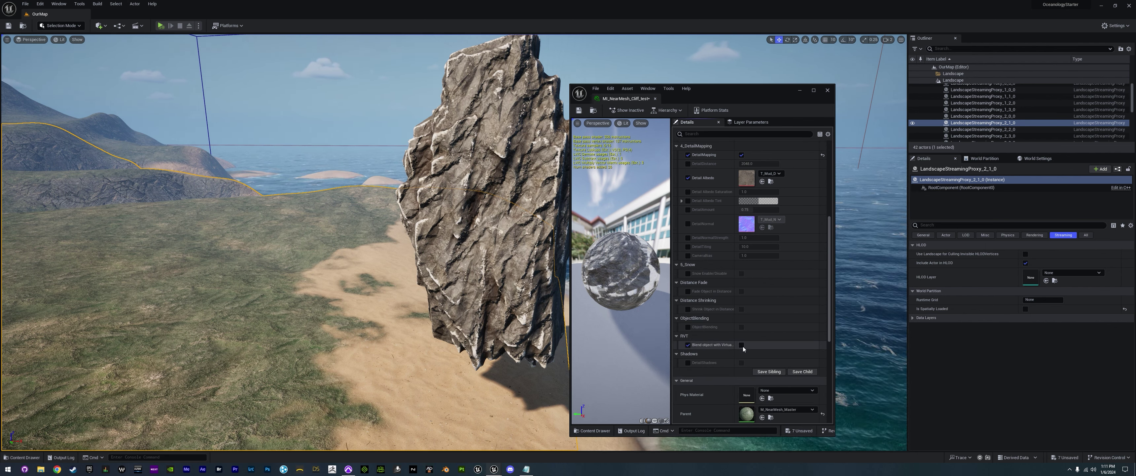
pyautogui.click(742, 345)
pyautogui.moveTo(759, 356)
pyautogui.mouseDown()
pyautogui.moveTo(746, 356)
pyautogui.moveTo(757, 362)
pyautogui.mouseUp()
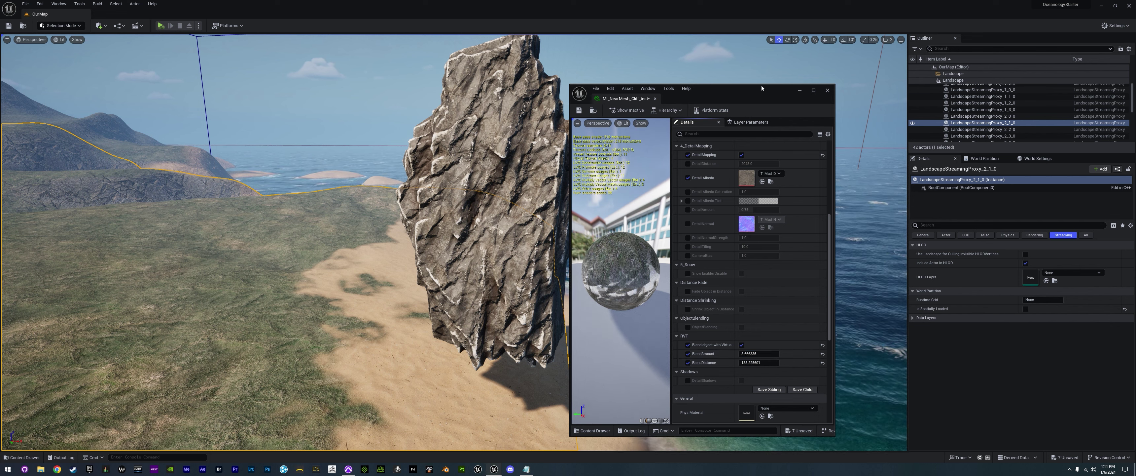
# - Dock the material instance editor in the main window, return to OurMap and lower Cliff_Test onto the beach
pyautogui.moveTo(765, 94); pyautogui.dragTo(377, 12)
pyautogui.click(39, 14)
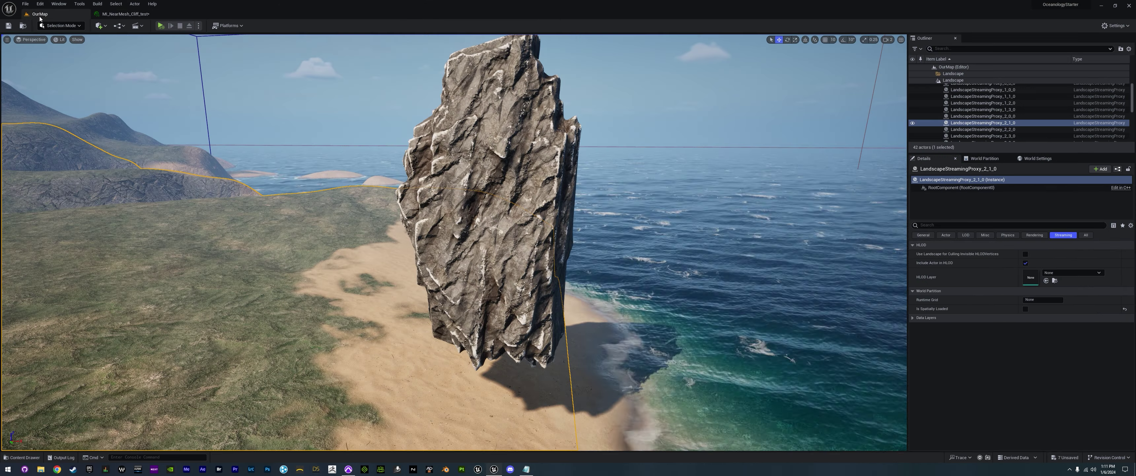
pyautogui.click(570, 238)
pyautogui.moveTo(570, 237); pyautogui.dragTo(529, 270, button='right')
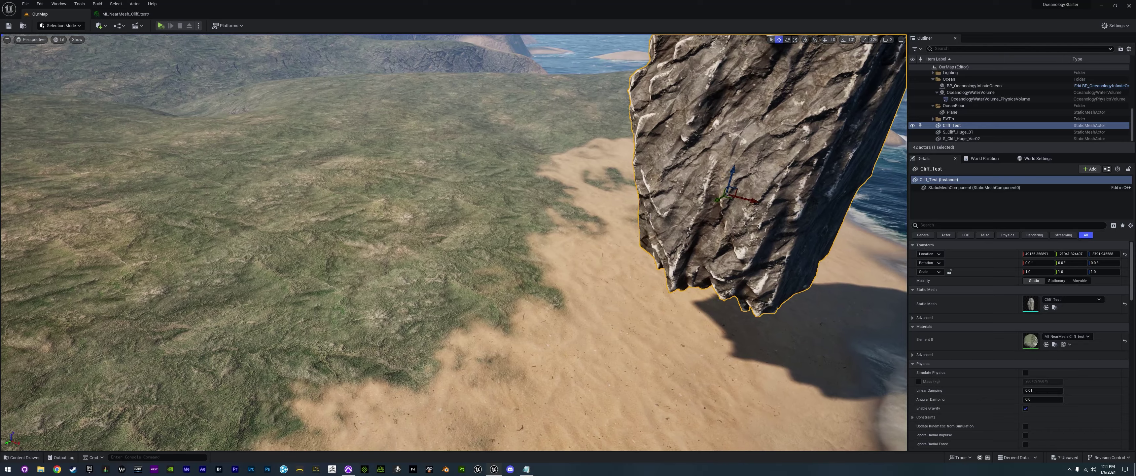
pyautogui.moveTo(735, 169); pyautogui.dragTo(693, 304)
# - Try laying the Cliff_Test rock on its side on the beach sand and undo the rotation
pyautogui.press('e')
pyautogui.moveTo(698, 314); pyautogui.dragTo(860, 326, button='right')
pyautogui.press('w')
pyautogui.scroll(-1, 783, 346)
pyautogui.press('w')
pyautogui.scroll(3, 840, 289)
pyautogui.press('s')
pyautogui.moveTo(529, 278); pyautogui.dragTo(573, 304, button='right')
pyautogui.press('w')
pyautogui.moveTo(487, 247); pyautogui.dragTo(498, 214, button='right')
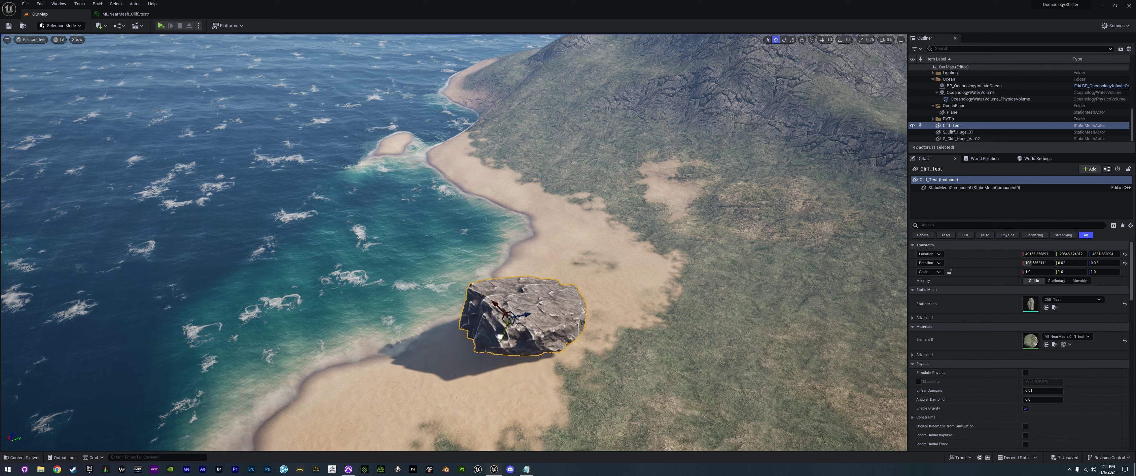
pyautogui.hotkey('ctrl', 'z')
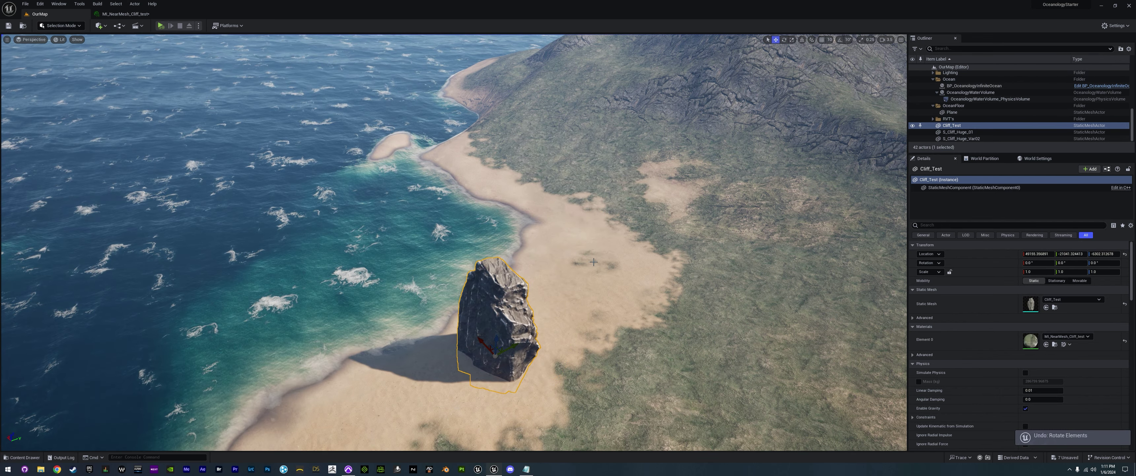
# - Move Cliff_Test inland from the beach and raise it onto the grassy slope at the foot of the mountain
pyautogui.moveTo(496, 349); pyautogui.dragTo(727, 145)
pyautogui.moveTo(728, 145); pyautogui.dragTo(730, 80, button='right')
pyautogui.moveTo(667, 241); pyautogui.dragTo(591, 309, button='right')
pyautogui.scroll(2, 667, 242)
pyautogui.press('w')
pyautogui.press('d')
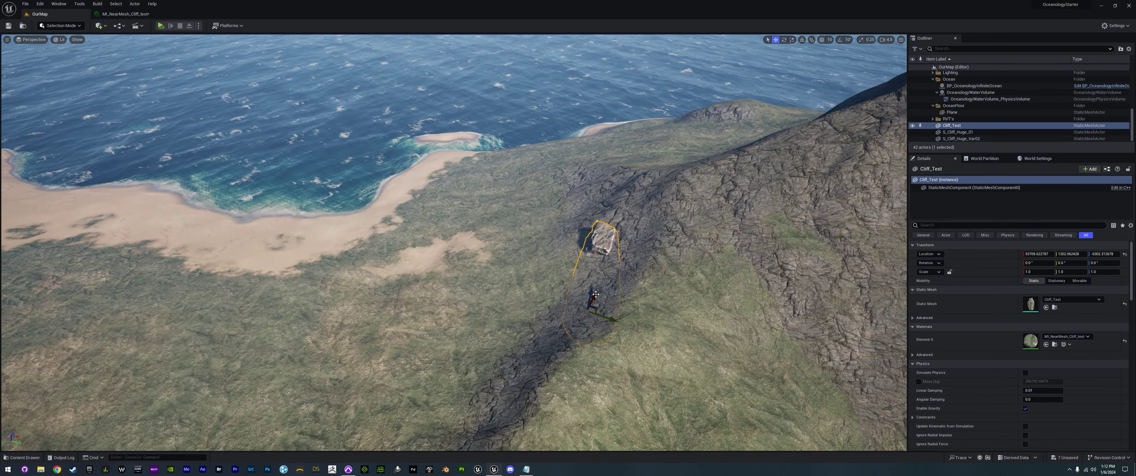
pyautogui.moveTo(596, 294); pyautogui.dragTo(619, 211)
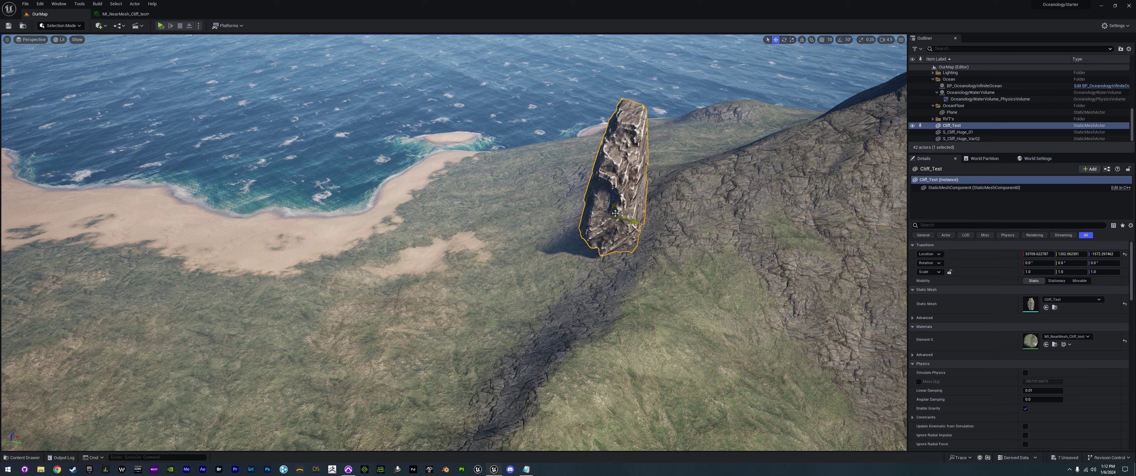
pyautogui.moveTo(615, 213); pyautogui.dragTo(789, 225)
# - Move Cliff_Test up the rocky mountainside into the shaded hollow
pyautogui.moveTo(789, 224); pyautogui.dragTo(856, 181, button='right')
pyautogui.press('w')
pyautogui.press('s')
pyautogui.moveTo(427, 284); pyautogui.dragTo(446, 351, button='right')
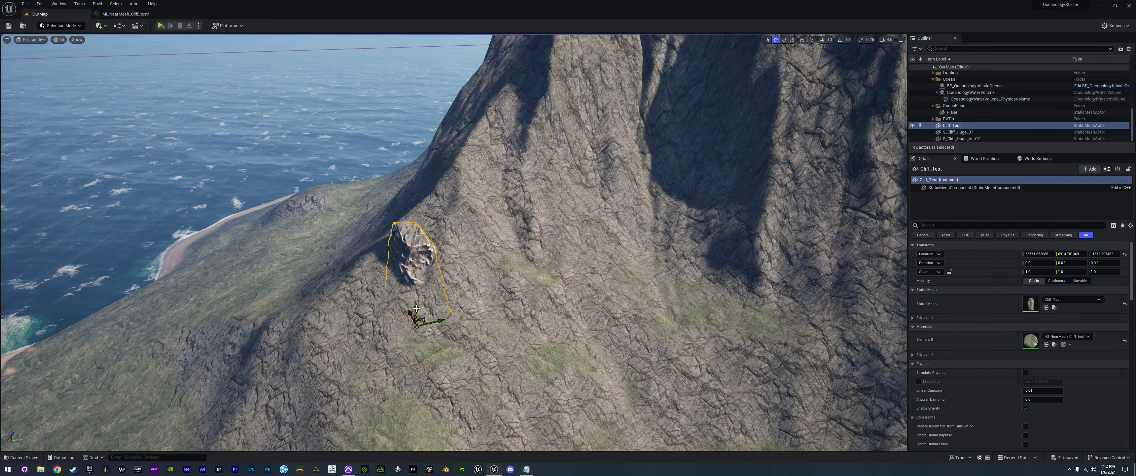
pyautogui.moveTo(417, 308); pyautogui.dragTo(409, 267)
pyautogui.press('e')
pyautogui.press('w')
pyautogui.moveTo(417, 248); pyautogui.dragTo(683, 209)
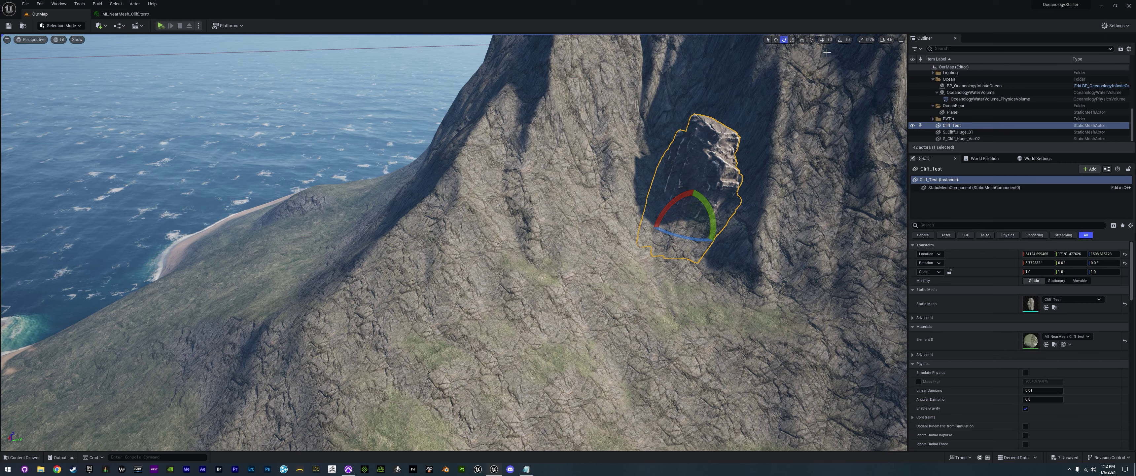
# - Toggle the gizmo's coordinate space and rotate Cliff_Test on several axes so it sinks into the mountain's rock wall
pyautogui.click(803, 40)
pyautogui.moveTo(700, 196); pyautogui.dragTo(723, 242)
pyautogui.moveTo(665, 205); pyautogui.dragTo(679, 187)
pyautogui.moveTo(668, 234); pyautogui.dragTo(688, 242)
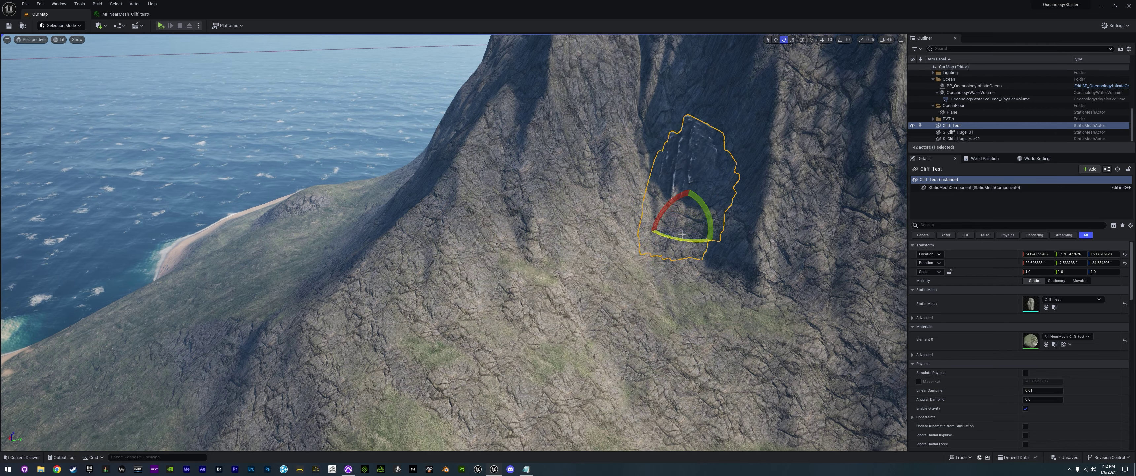
# - Duplicate Cliff_Test and place the tilted copy against the rock wall just below the first cliff
pyautogui.press('w')
pyautogui.press('f')
pyautogui.press('s')
pyautogui.moveTo(717, 213)
pyautogui.mouseDown(button='right')
pyautogui.moveTo(704, 215)
pyautogui.moveTo(717, 213)
pyautogui.mouseUp(button='right')
pyautogui.keyDown('alt'); pyautogui.moveTo(695, 209); pyautogui.dragTo(693, 278); pyautogui.keyUp('alt')
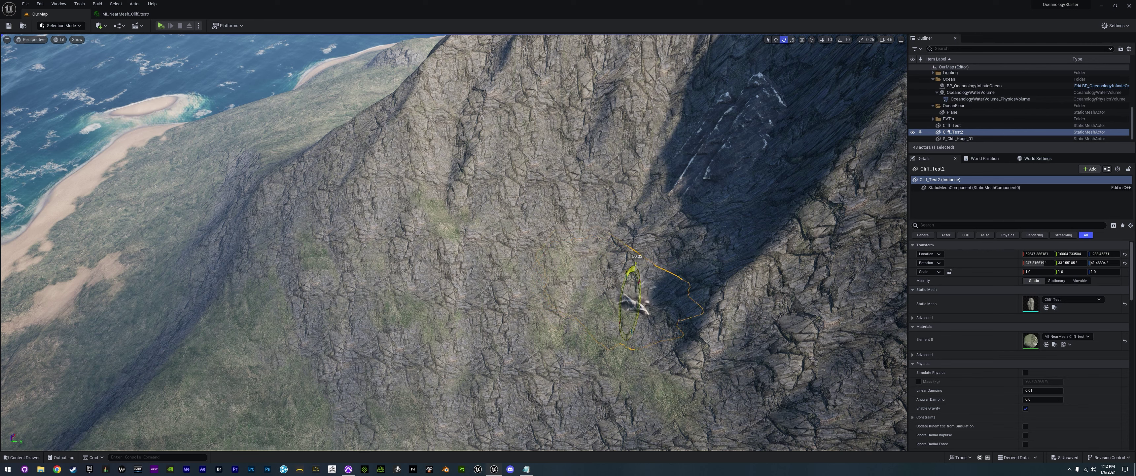
pyautogui.press('w')
pyautogui.moveTo(591, 286); pyautogui.dragTo(722, 195)
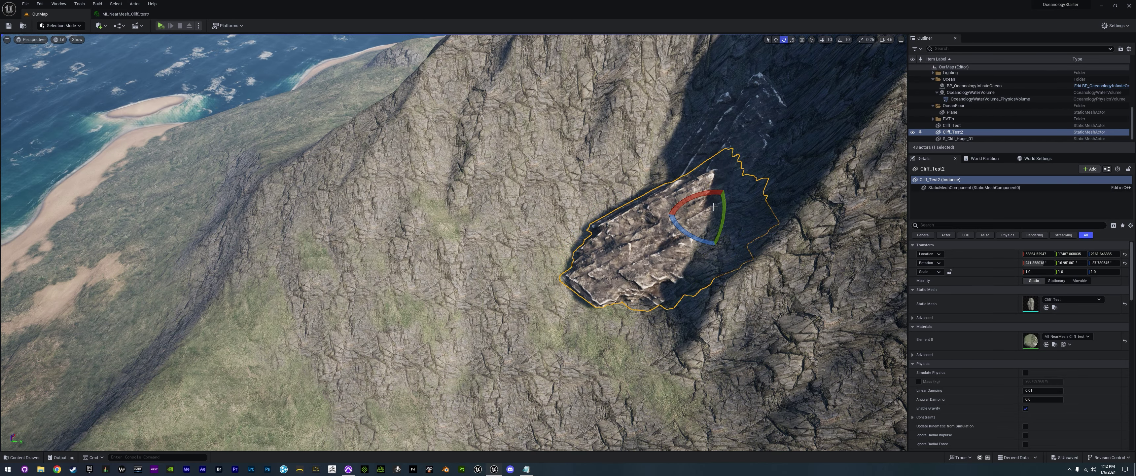
# - Adjust the duplicated cliff's rotation so it follows the slope beneath the original, and prepare to scale it
pyautogui.moveTo(713, 189); pyautogui.dragTo(723, 149, button='right')
pyautogui.press('s')
pyautogui.moveTo(557, 308); pyautogui.dragTo(524, 311, button='right')
pyautogui.press('w')
pyautogui.press('s')
pyautogui.moveTo(445, 120); pyautogui.dragTo(456, 143, button='right')
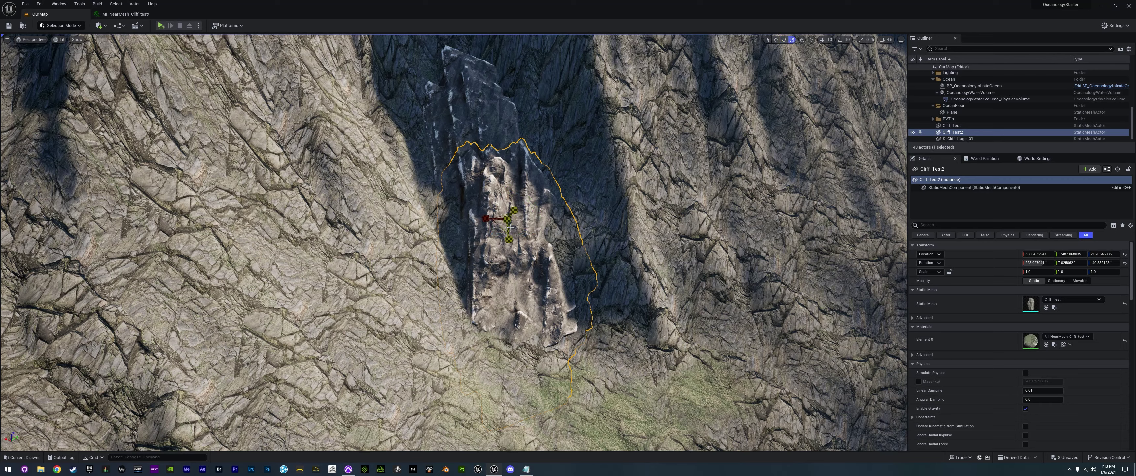
# - Scale the duplicated Cliff_Test2 non-uniformly so it stretches further down the slope beneath the original cliff
pyautogui.moveTo(507, 218); pyautogui.dragTo(525, 208)
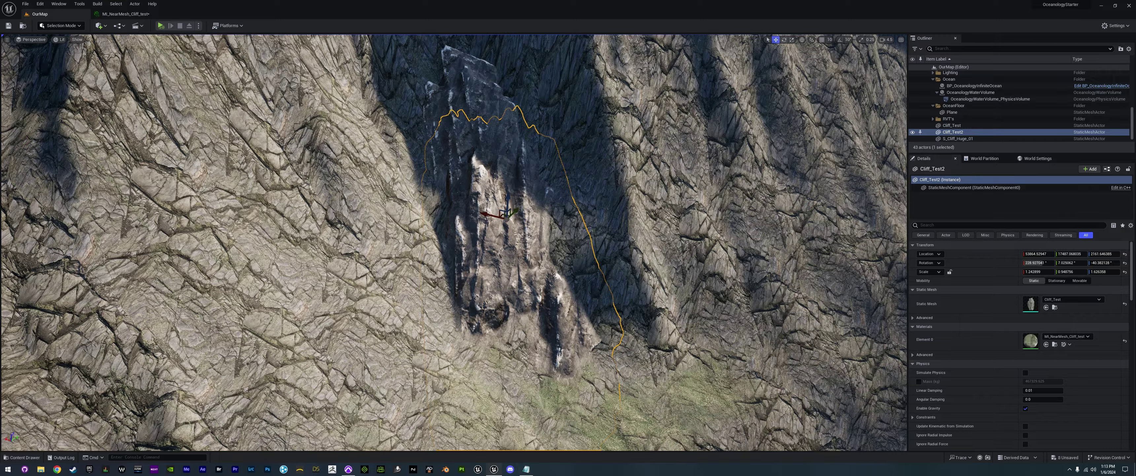
pyautogui.moveTo(454, 242); pyautogui.dragTo(517, 229, button='right')
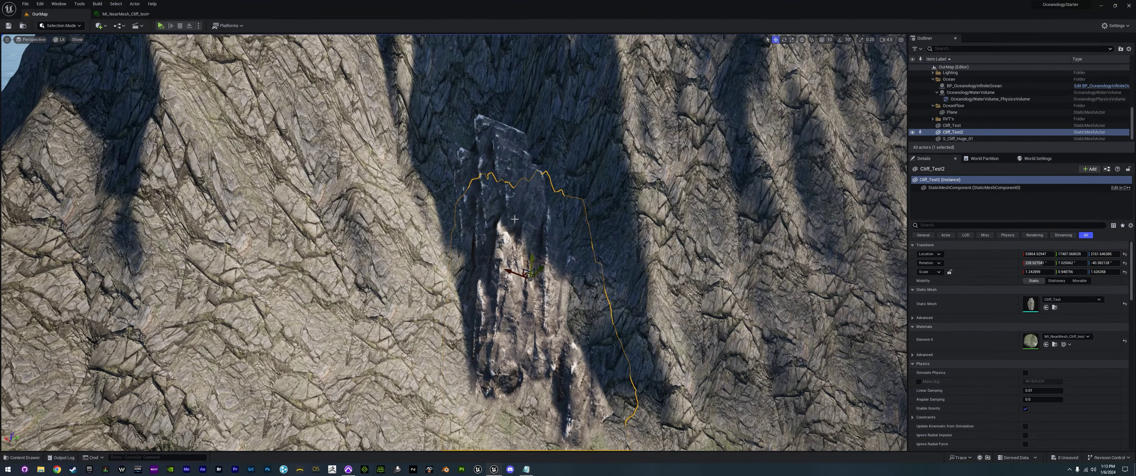
# - Duplicate the original Cliff_Test and fit the copy into the shaded hollow directly above it
pyautogui.click(503, 163)
pyautogui.keyDown('alt'); pyautogui.moveTo(513, 285); pyautogui.dragTo(533, 190); pyautogui.keyUp('alt')
pyautogui.moveTo(557, 164); pyautogui.dragTo(511, 138)
pyautogui.press('w')
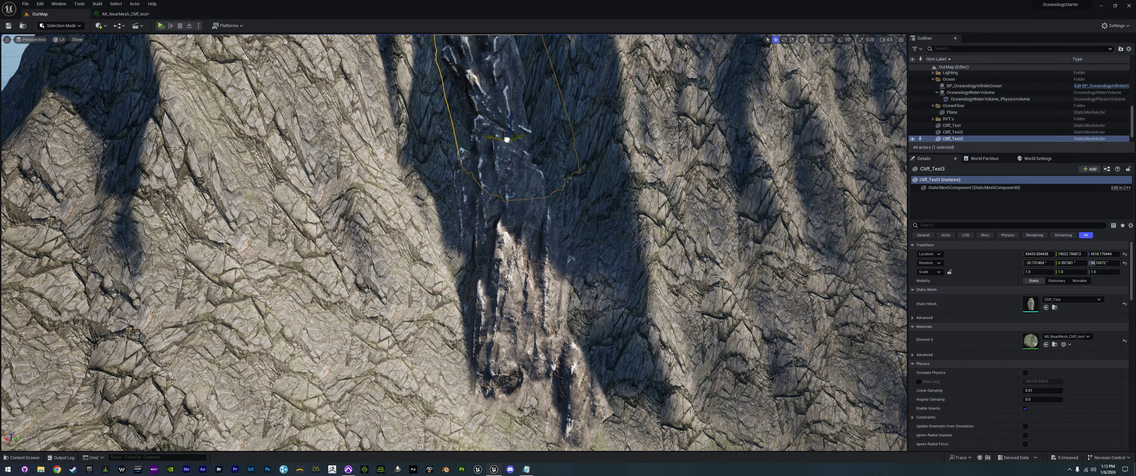
pyautogui.moveTo(515, 152); pyautogui.dragTo(515, 159, button='right')
pyautogui.press('e')
# - Duplicate the uppermost cliff, then rotate and shift the copy so it sits beside it against the rock wall
pyautogui.keyDown('alt'); pyautogui.moveTo(452, 277); pyautogui.dragTo(441, 226); pyautogui.keyUp('alt')
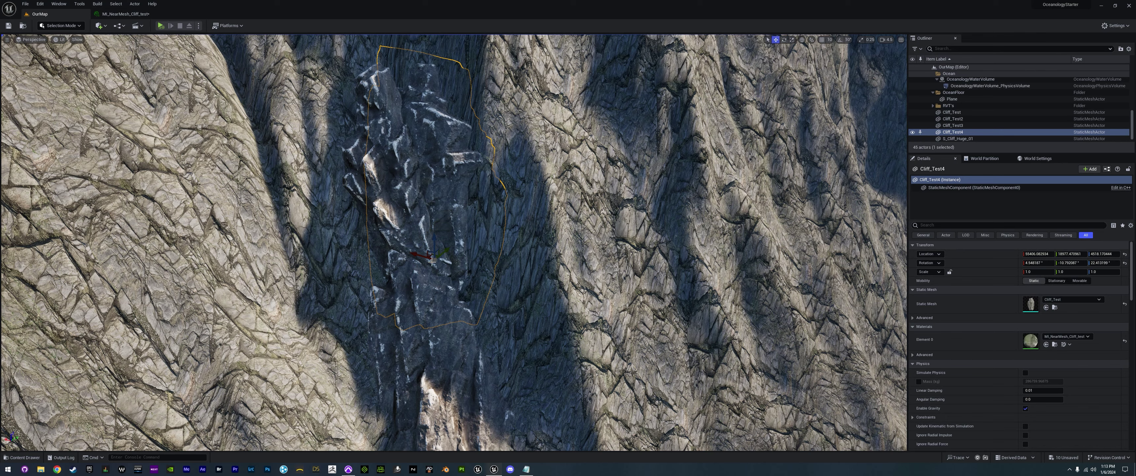
pyautogui.moveTo(420, 255); pyautogui.dragTo(455, 279)
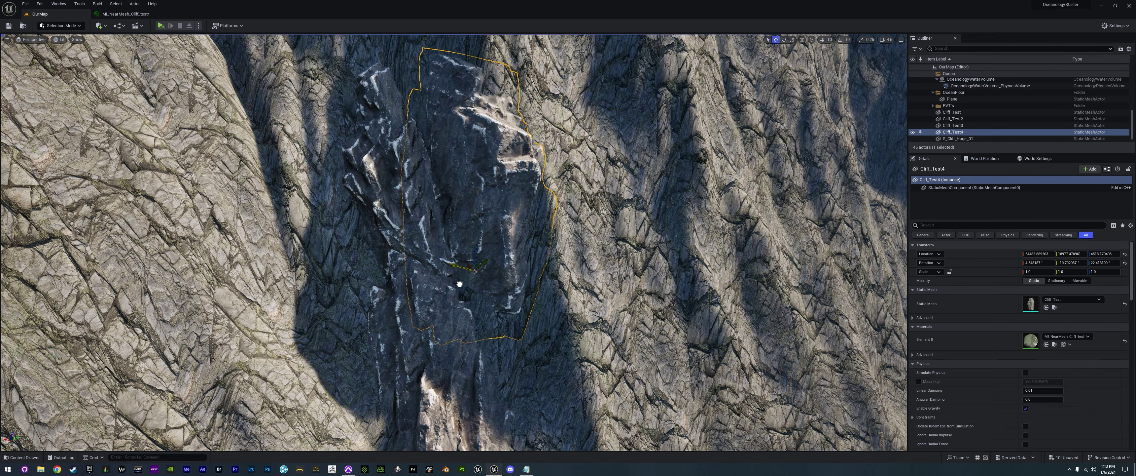
pyautogui.moveTo(476, 290); pyautogui.dragTo(468, 153)
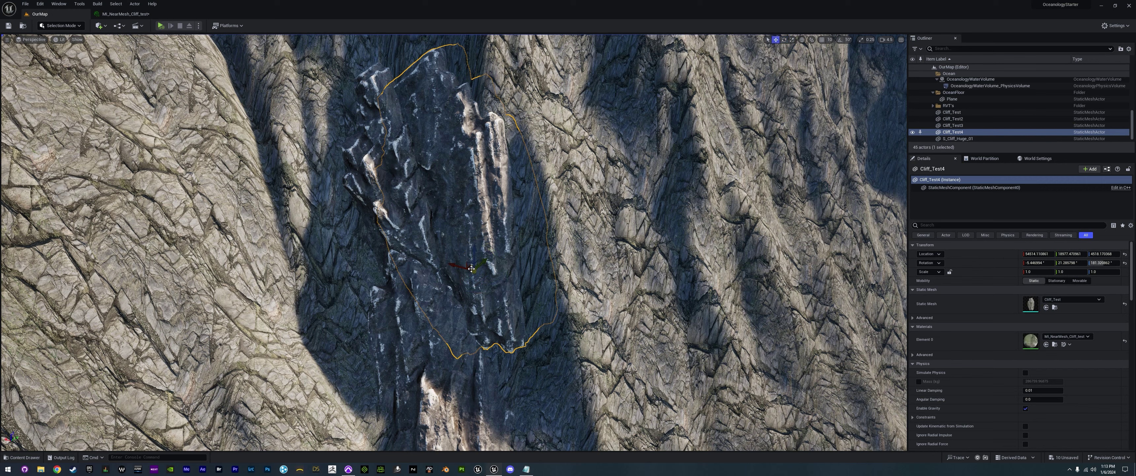
pyautogui.moveTo(472, 267); pyautogui.dragTo(492, 269)
# - Play-test from a spot on the mountain slope, running the character across the rocky terrain, and end the session
pyautogui.press('s')
pyautogui.moveTo(492, 270); pyautogui.dragTo(441, 306, button='right')
pyautogui.press('w')
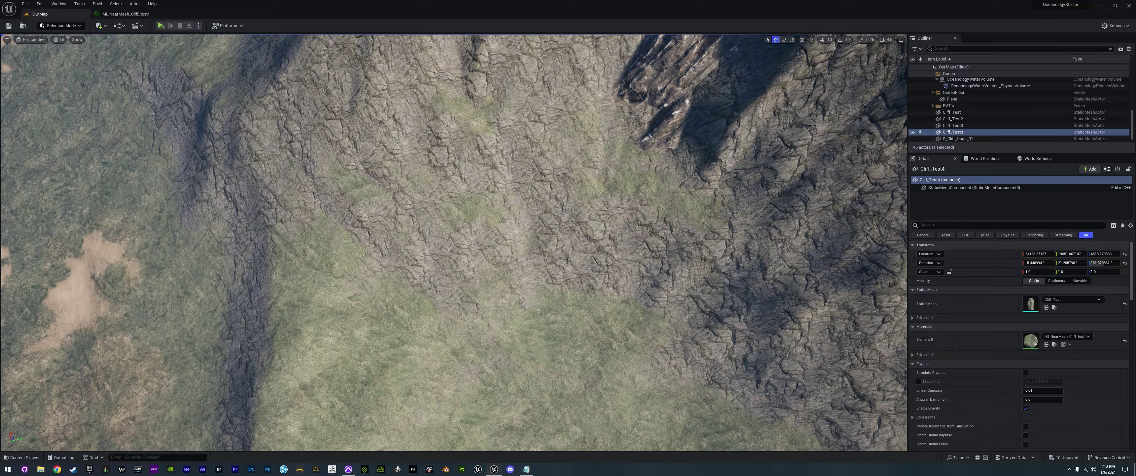
pyautogui.rightClick(560, 182)
pyautogui.click(591, 349)
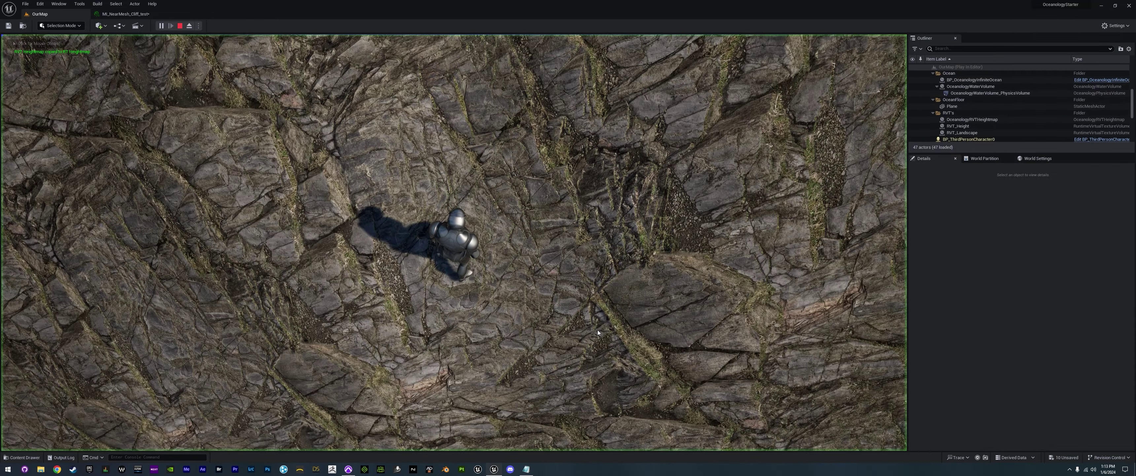
pyautogui.press('w')
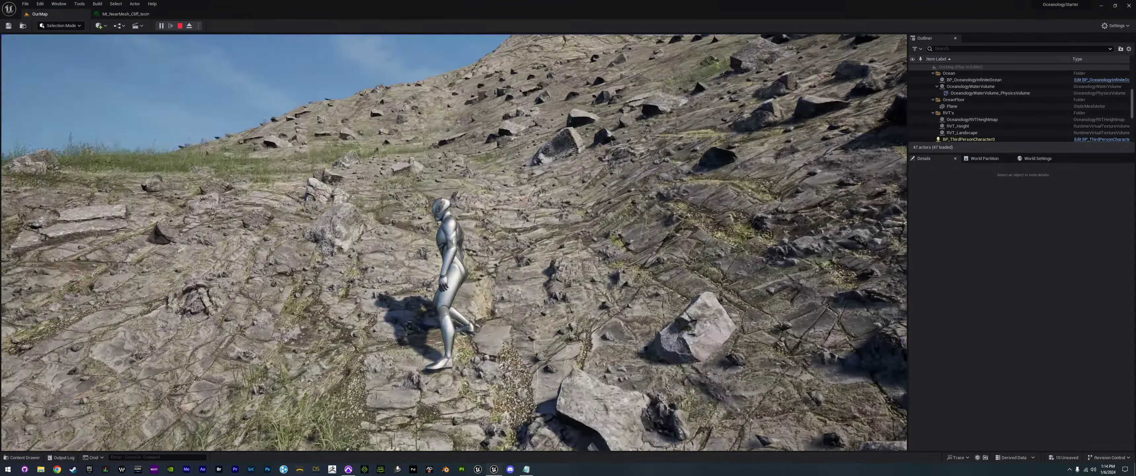
pyautogui.press('Escape')
# - Select the OceanFloor plane and hide the Ocean folder to expose the seabed around the island
pyautogui.moveTo(553, 279)
pyautogui.mouseDown(button='right')
pyautogui.moveTo(441, 274)
pyautogui.moveTo(583, 282)
pyautogui.moveTo(463, 291)
pyautogui.moveTo(454, 282)
pyautogui.moveTo(574, 278)
pyautogui.mouseUp(button='right')
pyautogui.press('w')
pyautogui.scroll(2, 554, 280)
pyautogui.press('f')
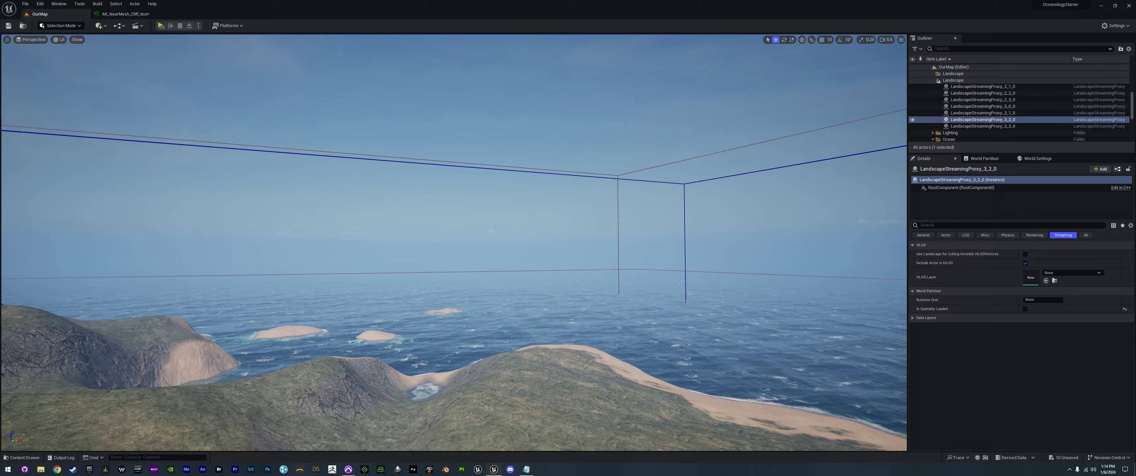
pyautogui.moveTo(454, 265); pyautogui.dragTo(626, 233, button='right')
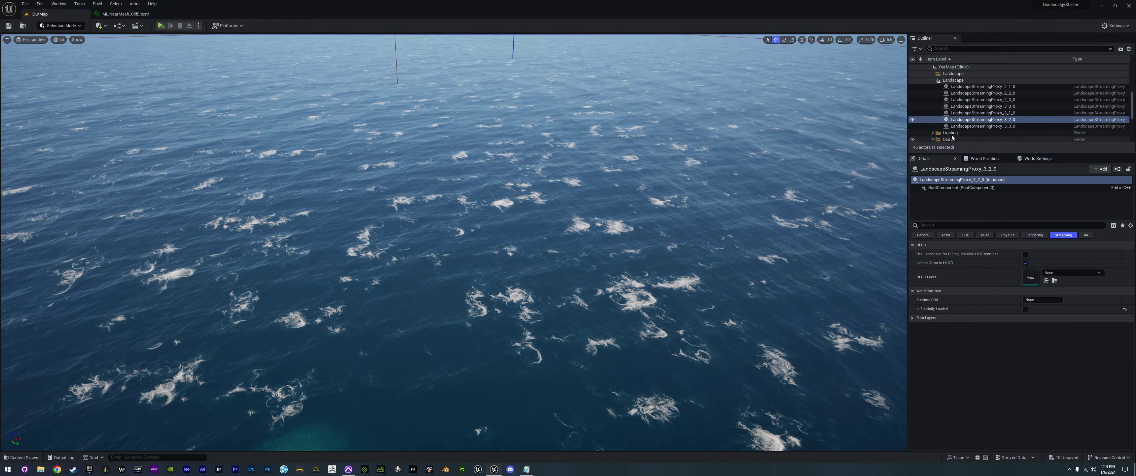
pyautogui.scroll(-4, 952, 115)
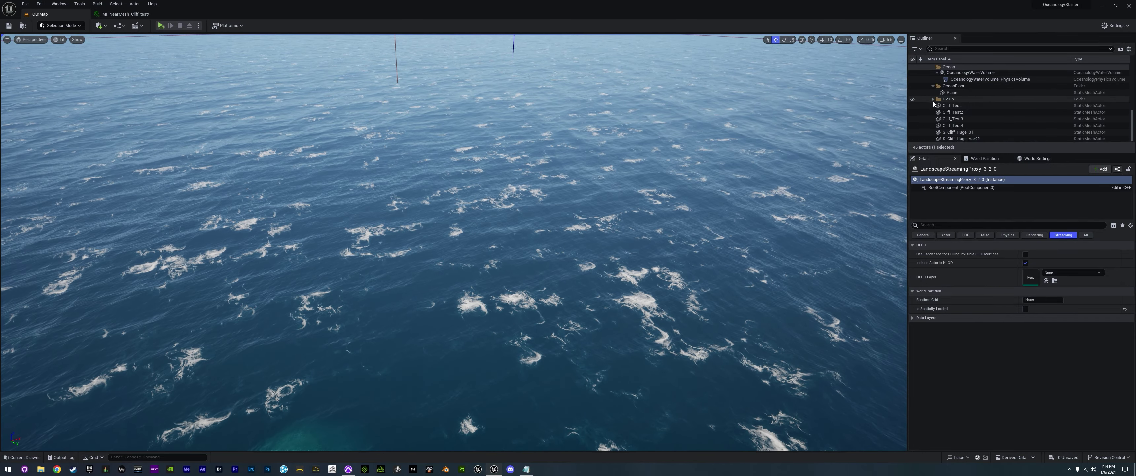
pyautogui.click(933, 99)
pyautogui.scroll(1, 933, 99)
pyautogui.click(948, 99)
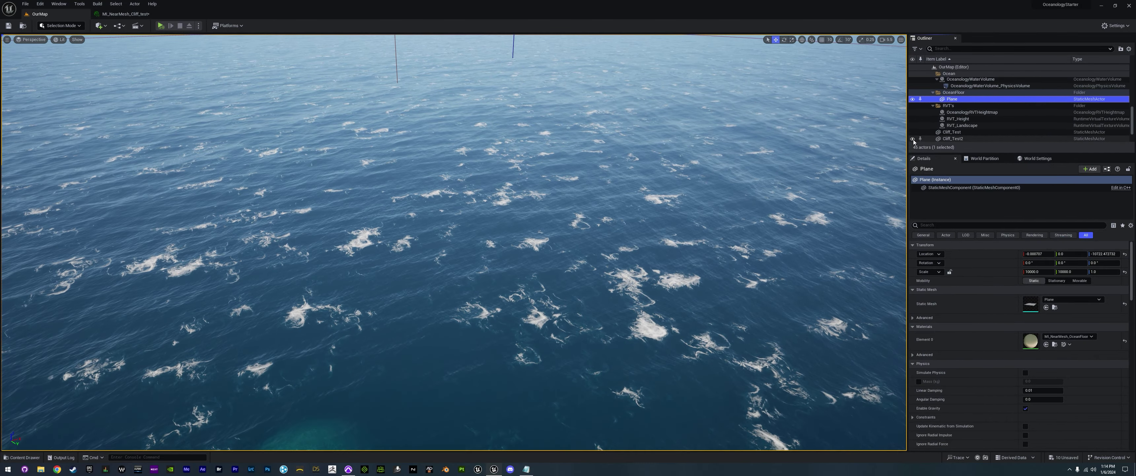
pyautogui.scroll(1, 937, 114)
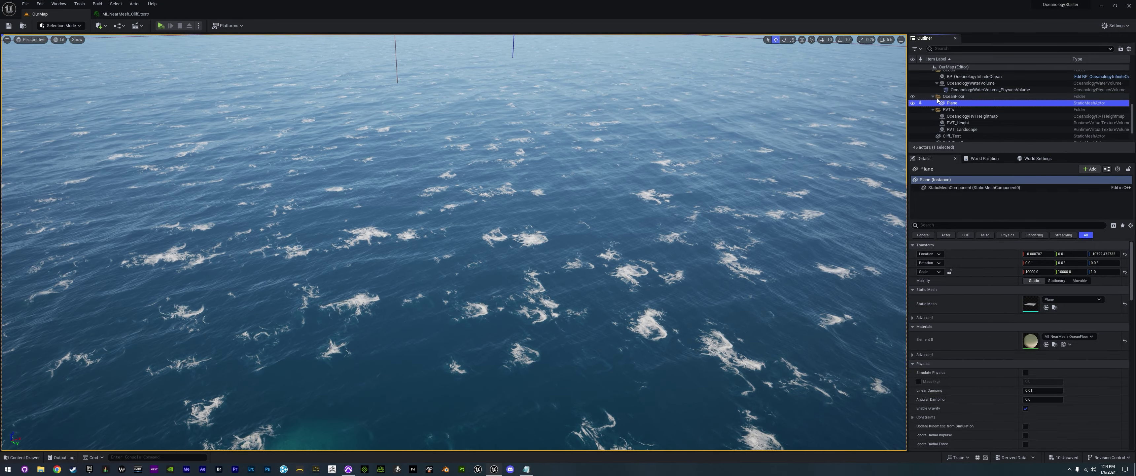
pyautogui.scroll(5, 946, 77)
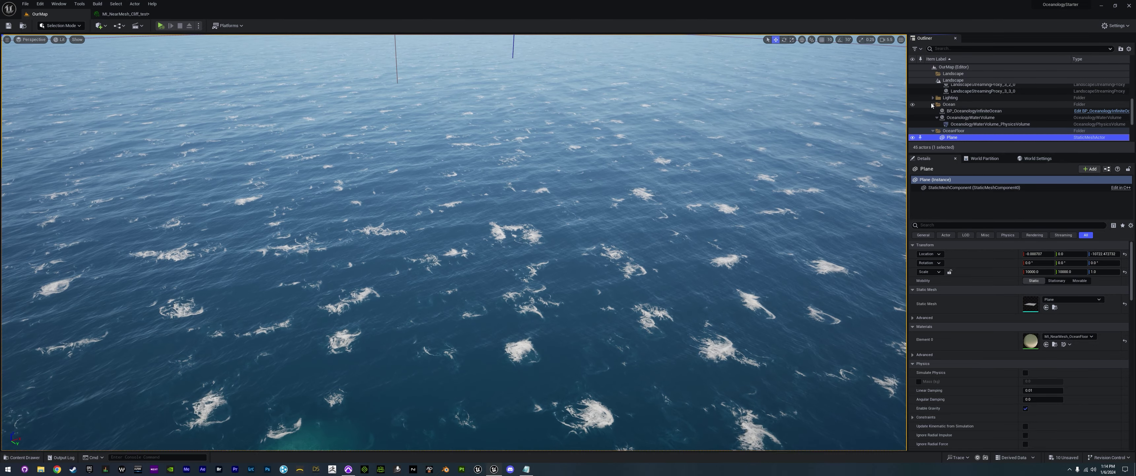
pyautogui.click(913, 106)
# - Make the hidden DistanceMesh folder visible in the level
pyautogui.moveTo(852, 128); pyautogui.dragTo(797, 137, button='right')
pyautogui.scroll(3, 797, 138)
pyautogui.scroll(6, 942, 86)
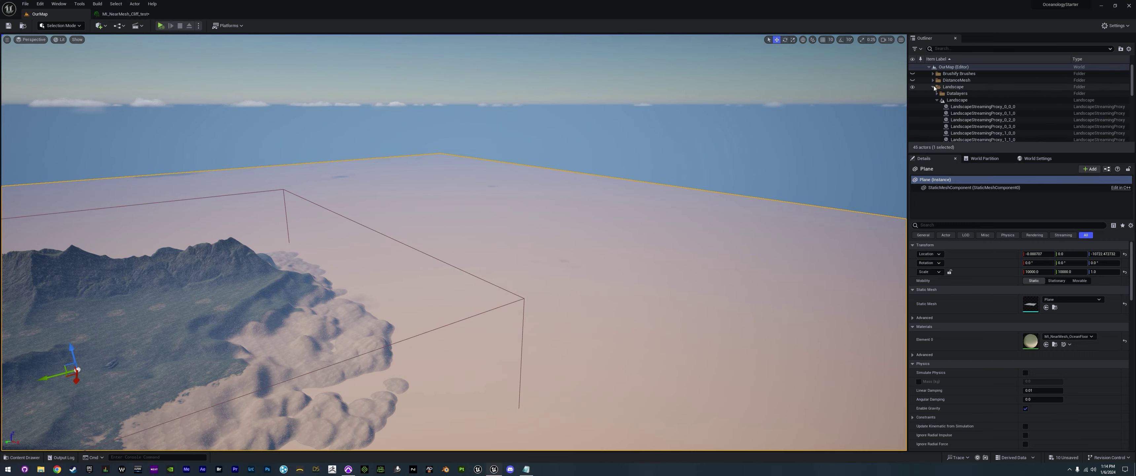
pyautogui.click(911, 80)
pyautogui.moveTo(771, 267); pyautogui.dragTo(770, 267, button='right')
# - Temporarily hide the OceanFloor plane to see the landscape's bare edge, and show it again
pyautogui.scroll(-1, 771, 267)
pyautogui.scroll(-1, 771, 267)
pyautogui.scroll(-2, 1006, 104)
pyautogui.scroll(3, 1006, 104)
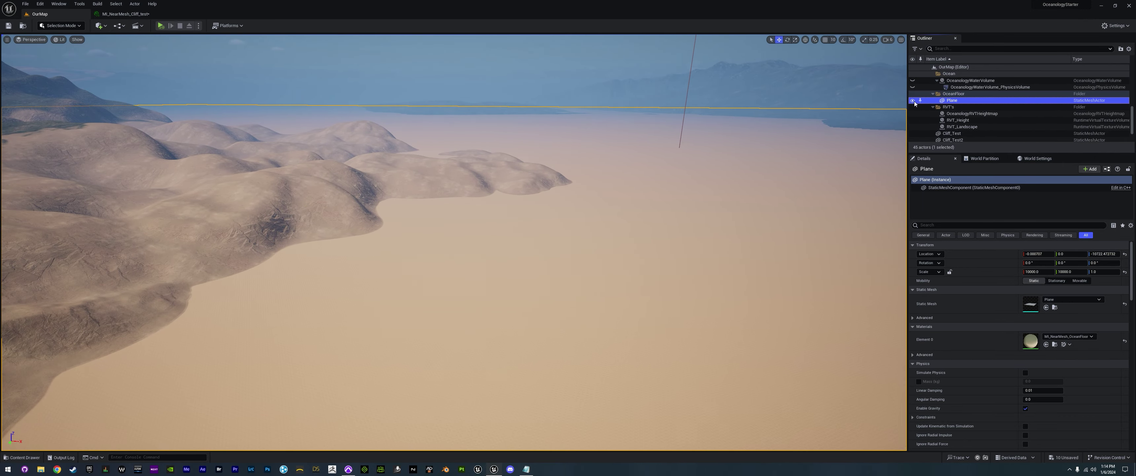
pyautogui.click(913, 100)
pyautogui.moveTo(454, 243); pyautogui.dragTo(454, 243, button='right')
pyautogui.moveTo(643, 193); pyautogui.dragTo(643, 193, button='right')
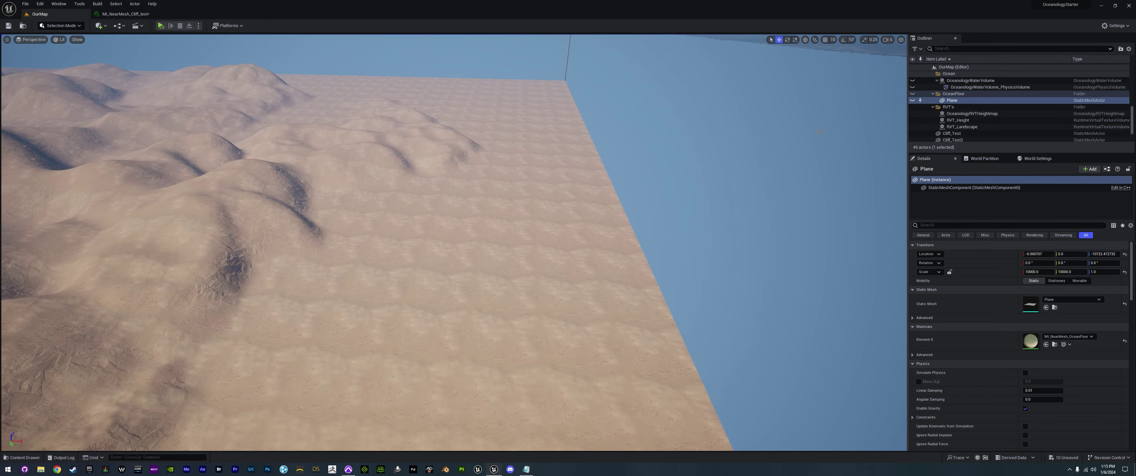
pyautogui.doubleClick(914, 100)
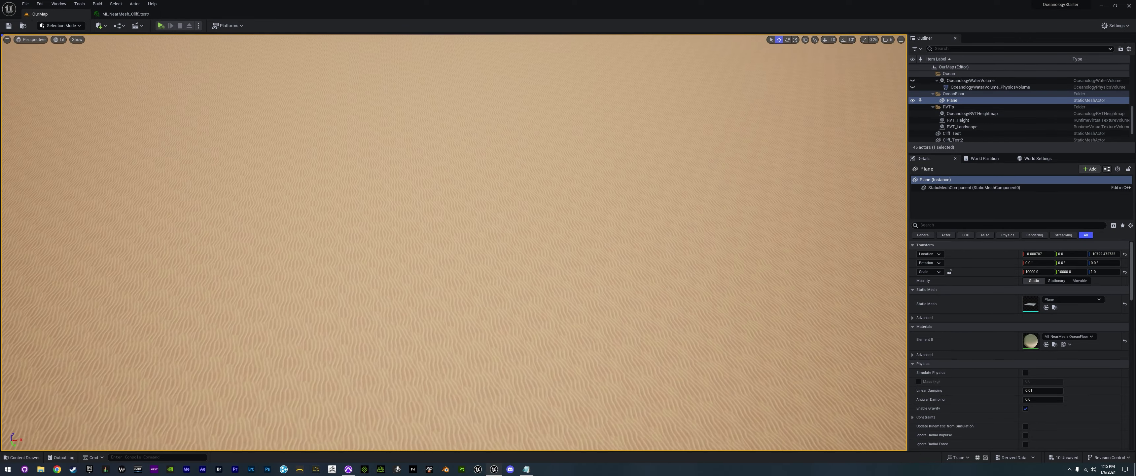
# - Examine the sandy ocean floor plane out to the distant mountains and where it meets the island's underwater terrain
pyautogui.press('w')
pyautogui.moveTo(454, 243); pyautogui.dragTo(621, 162, button='right')
pyautogui.scroll(-1, 542, 208)
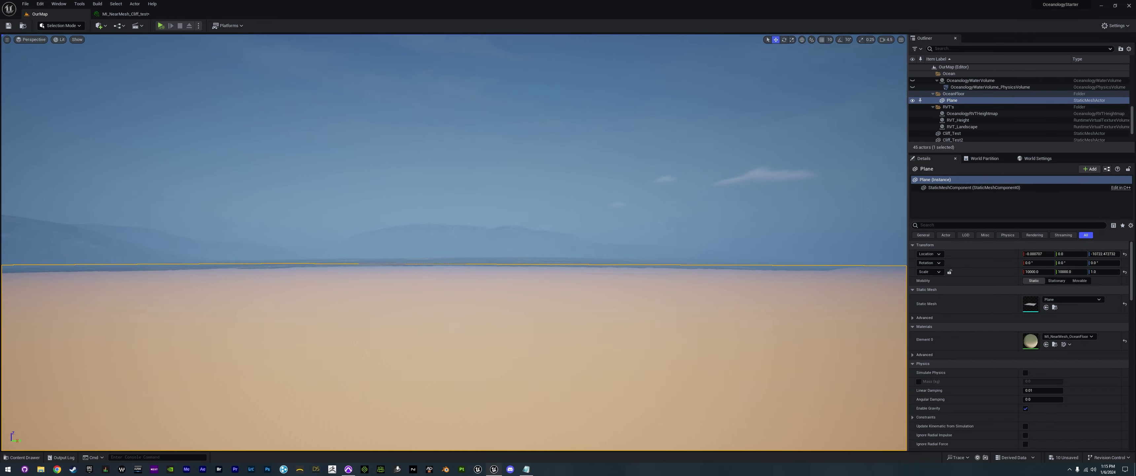
pyautogui.press('w')
pyautogui.moveTo(455, 242); pyautogui.dragTo(128, 323, button='right')
pyautogui.scroll(6, 454, 243)
pyautogui.press('w')
pyautogui.scroll(3, 454, 242)
pyautogui.press('w')
pyautogui.scroll(2, 454, 243)
pyautogui.press('w')
pyautogui.press('w')
pyautogui.press('s')
pyautogui.moveTo(754, 221); pyautogui.dragTo(818, 179, button='right')
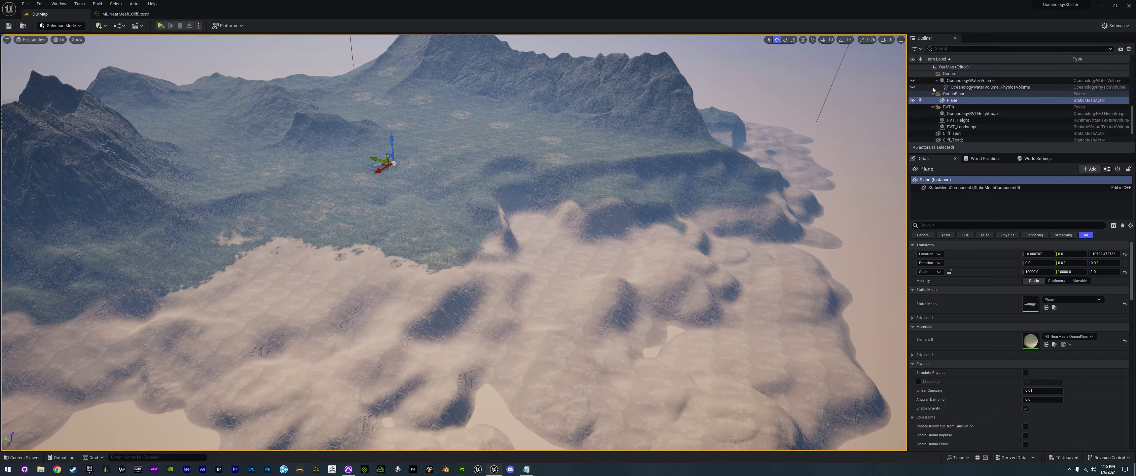
# - Show the Ocean folder and collapse the Ocean, OceanFloor and RVT's folders
pyautogui.scroll(1, 927, 92)
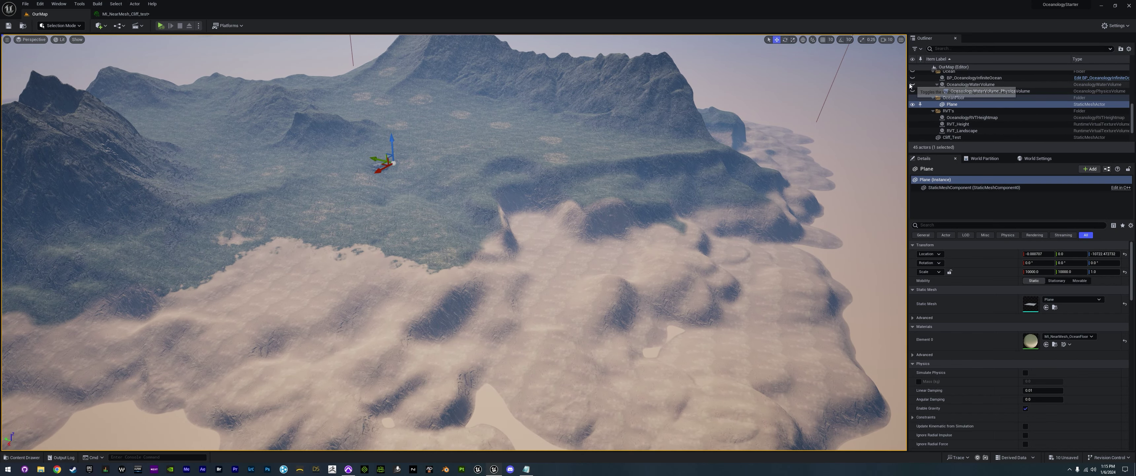
pyautogui.scroll(3, 912, 88)
pyautogui.click(913, 106)
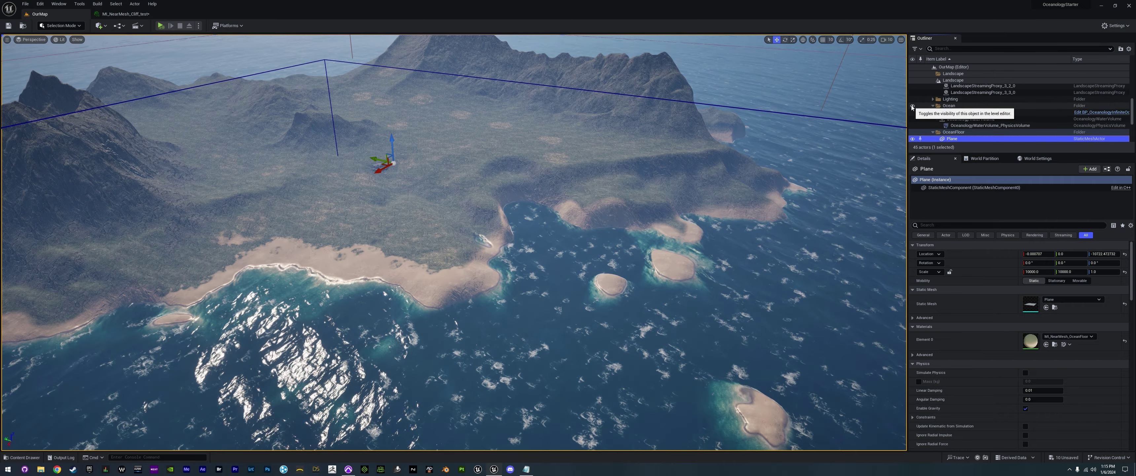
pyautogui.click(933, 106)
pyautogui.click(933, 112)
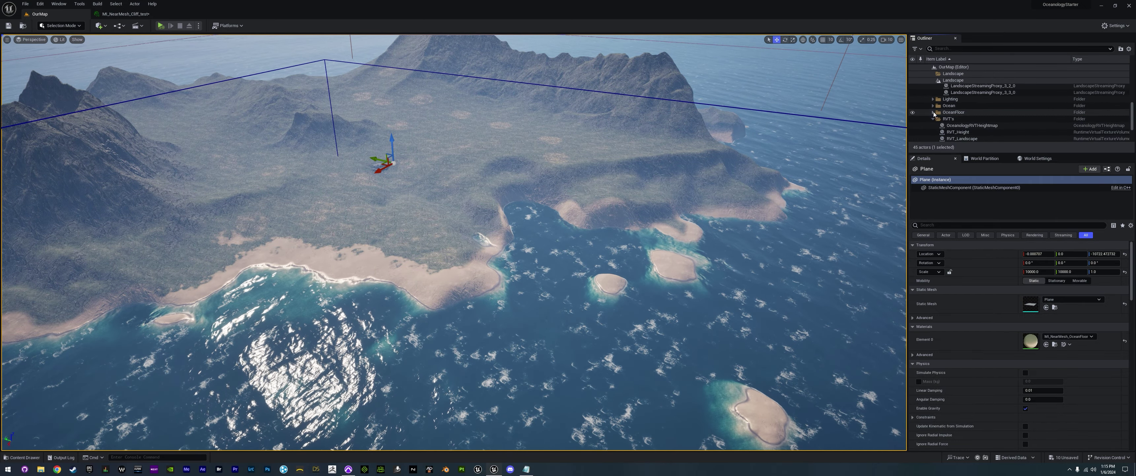
pyautogui.click(933, 119)
# - Select all actors from Cliff_Test through S_Cliff_Huge_Var02 and move them into a new Outliner folder
pyautogui.click(952, 125)
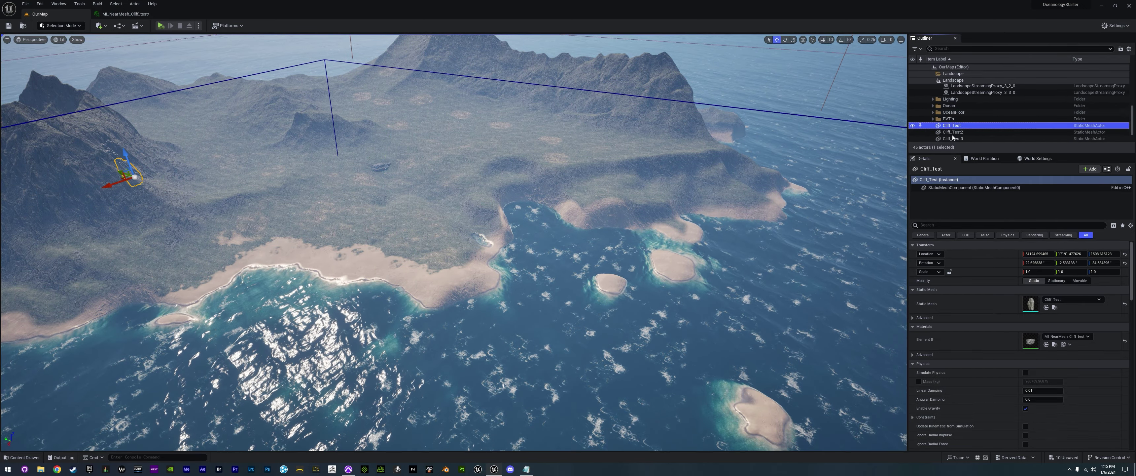
pyautogui.scroll(-1, 957, 138)
pyautogui.keyDown('shift'); pyautogui.click(960, 138); pyautogui.keyUp('shift')
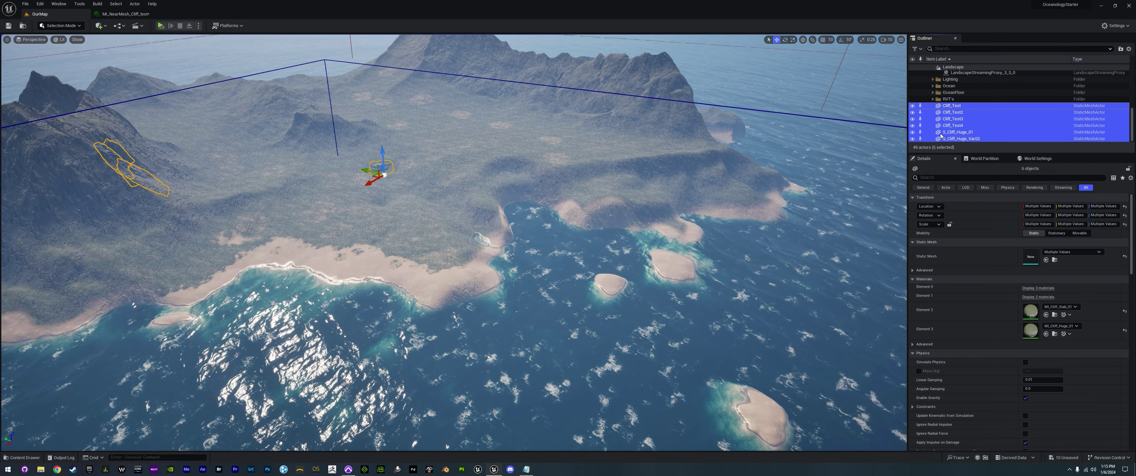
pyautogui.rightClick(957, 119)
pyautogui.moveTo(998, 307)
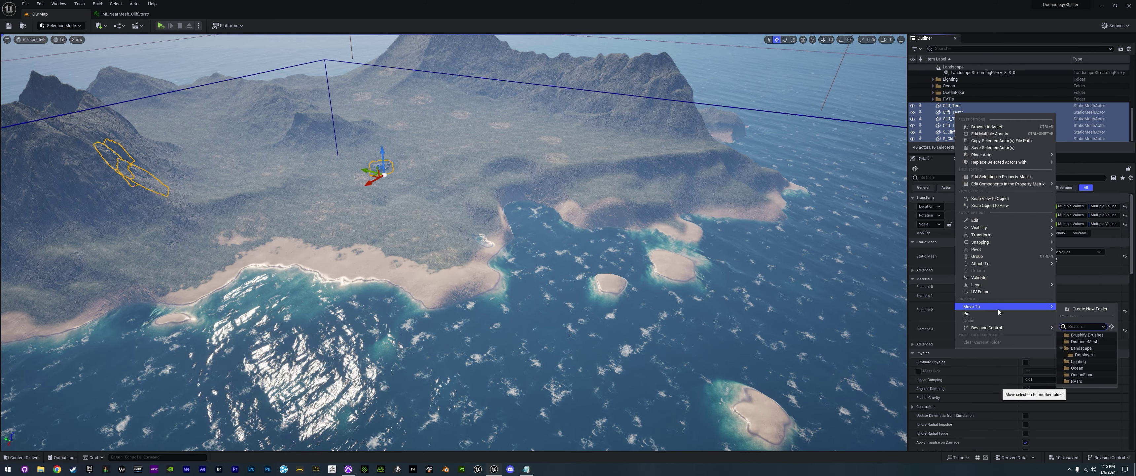
pyautogui.click(1089, 308)
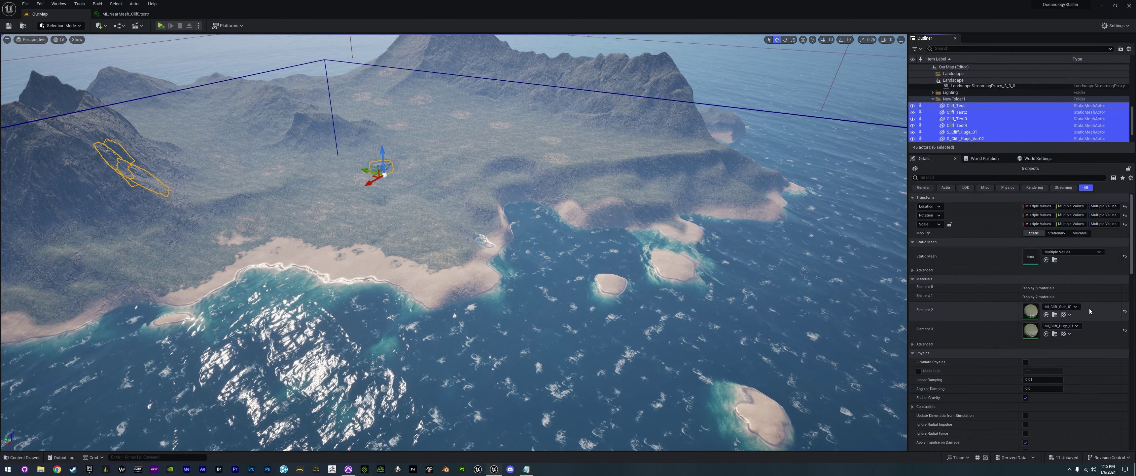
pyautogui.press('f')
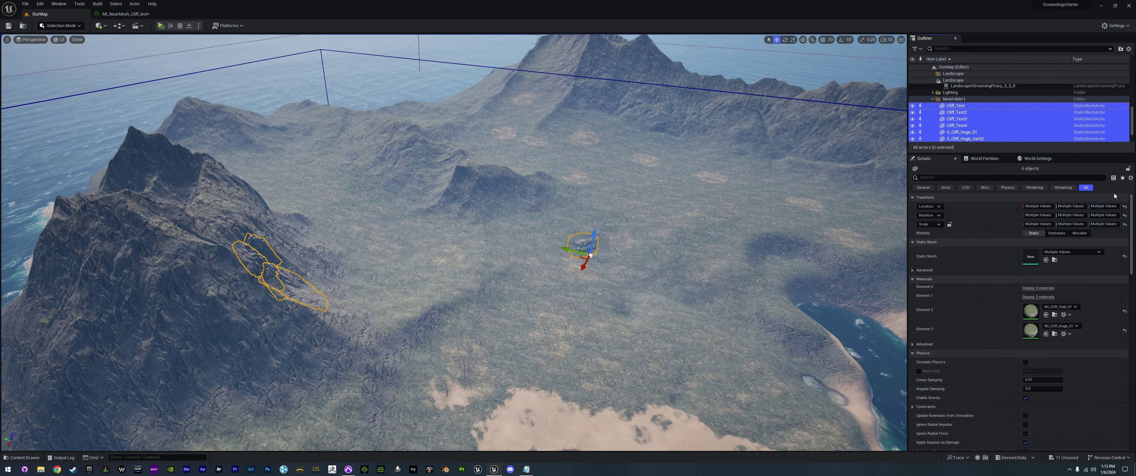
# - Rename the new folder holding the cliff meshes as Cliffs
pyautogui.click(964, 100)
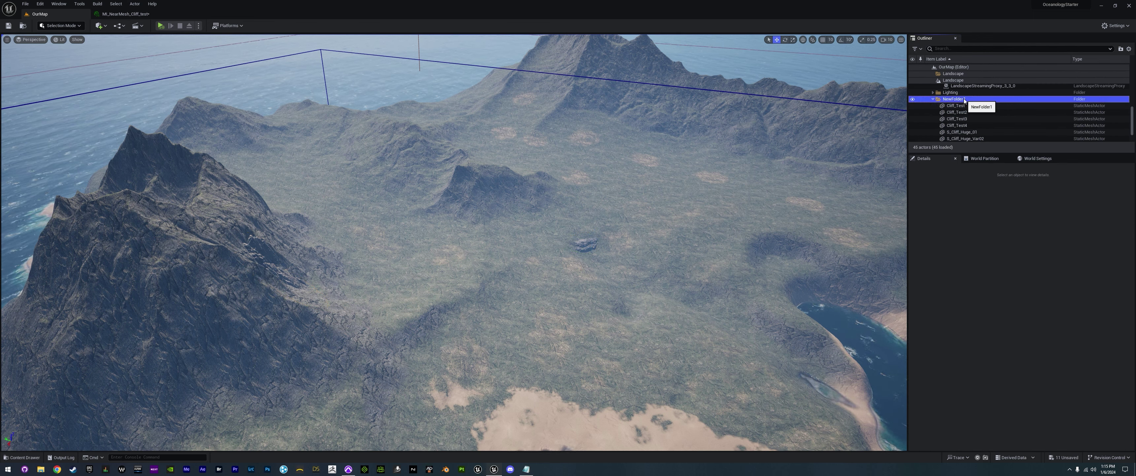
pyautogui.click(965, 100)
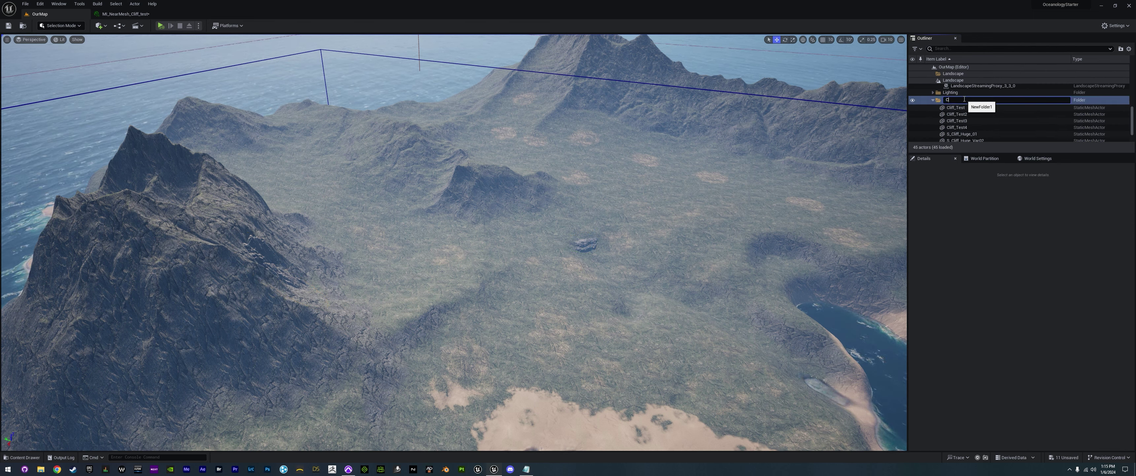
pyautogui.press('Return')
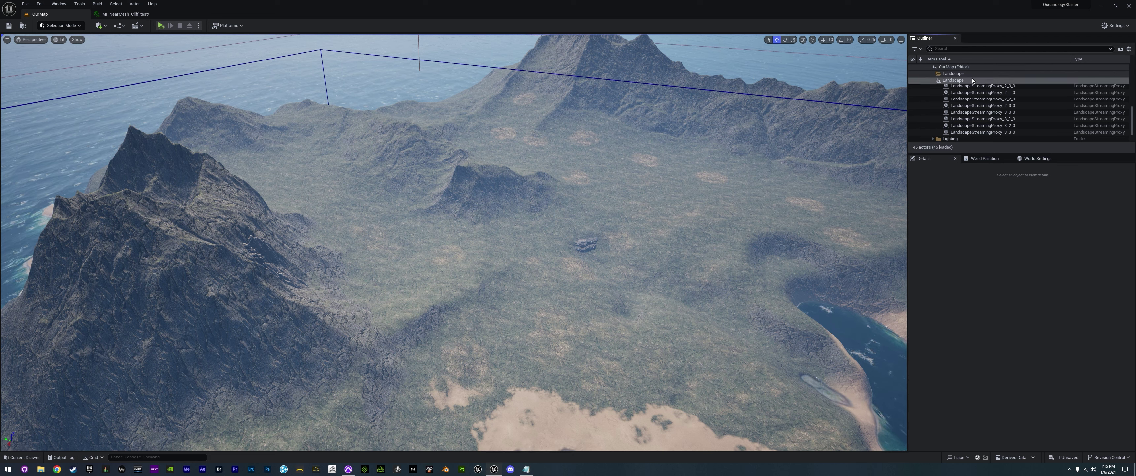
# - Collapse the expanded Landscape and Cliffs entries to tidy the Outliner
pyautogui.scroll(4, 946, 84)
pyautogui.scroll(3, 950, 88)
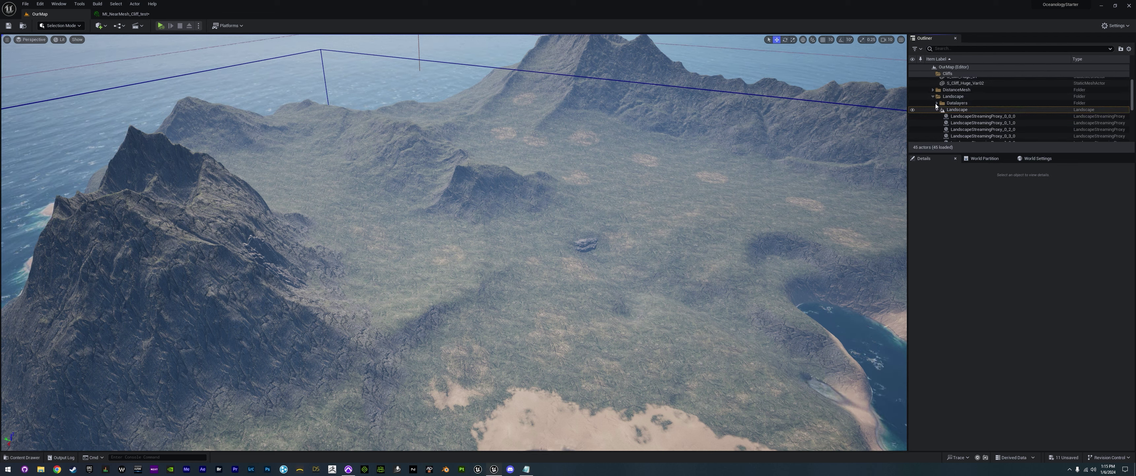
pyautogui.click(936, 112)
pyautogui.scroll(2, 941, 106)
pyautogui.click(933, 80)
pyautogui.moveTo(485, 247); pyautogui.dragTo(432, 242, button='right')
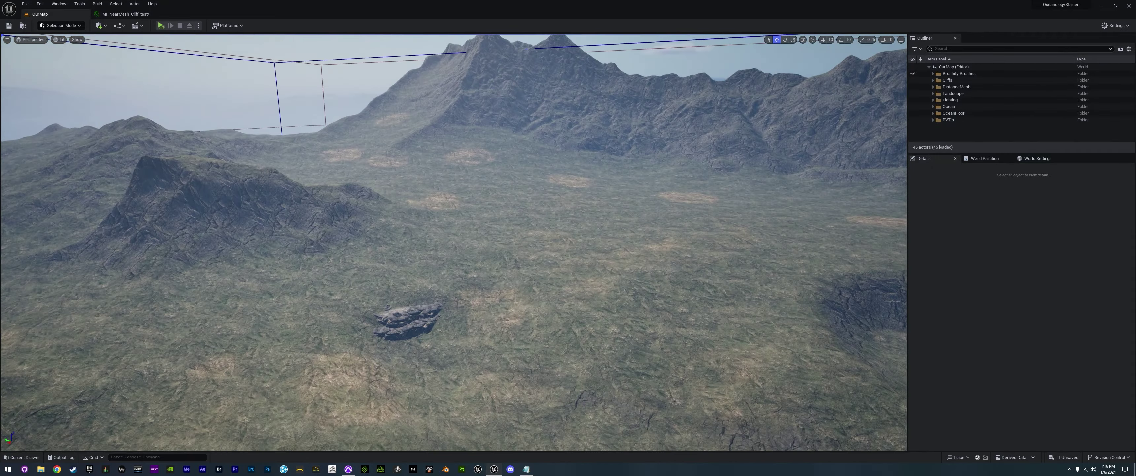
pyautogui.moveTo(454, 242); pyautogui.dragTo(443, 200, button='right')
pyautogui.moveTo(733, 277); pyautogui.dragTo(801, 273, button='right')
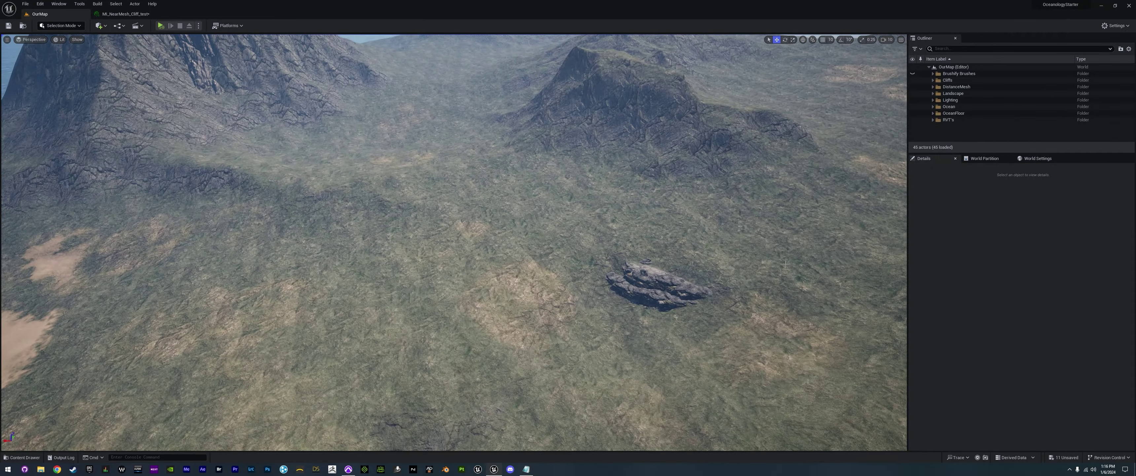
# - Fly from the cliffs to the beach and examine the ocean shoreline, the sand-to-grass transition and the surrounding mountains from low viewpoints
pyautogui.moveTo(537, 234); pyautogui.dragTo(611, 269, button='right')
pyautogui.scroll(-1, 590, 265)
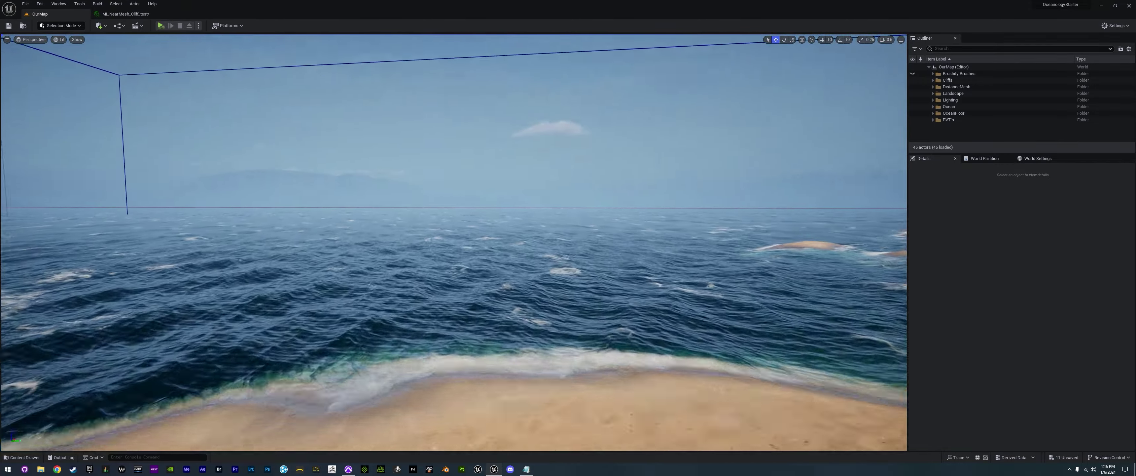
pyautogui.moveTo(454, 243); pyautogui.dragTo(652, 252, button='right')
pyautogui.moveTo(459, 282); pyautogui.dragTo(458, 291, button='right')
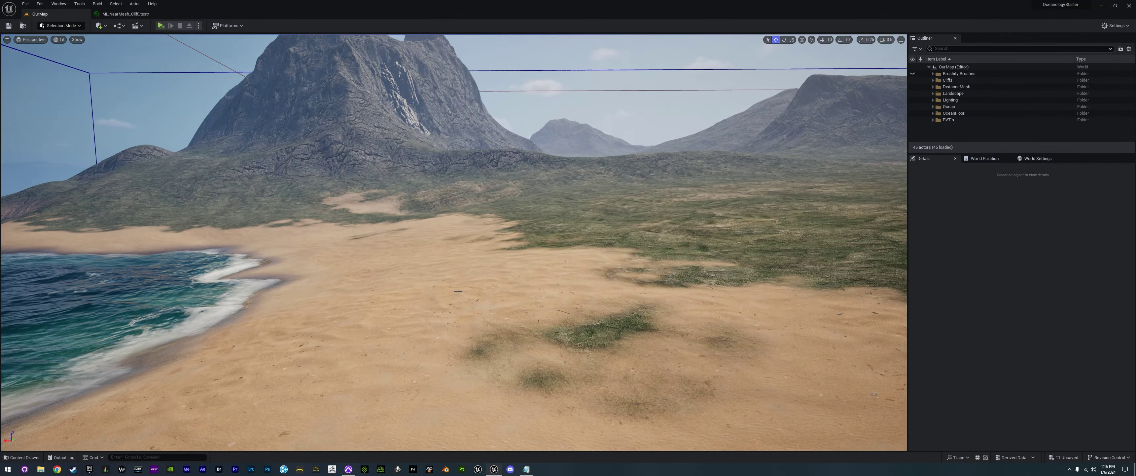
pyautogui.moveTo(619, 241); pyautogui.dragTo(681, 231, button='right')
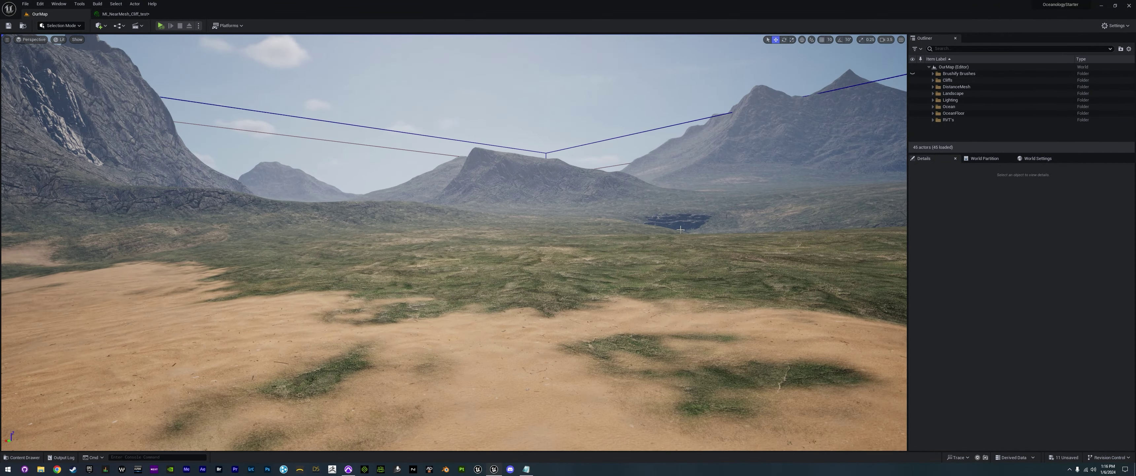
pyautogui.moveTo(598, 259)
pyautogui.mouseDown(button='right')
pyautogui.moveTo(607, 262)
pyautogui.moveTo(587, 273)
pyautogui.mouseUp(button='right')
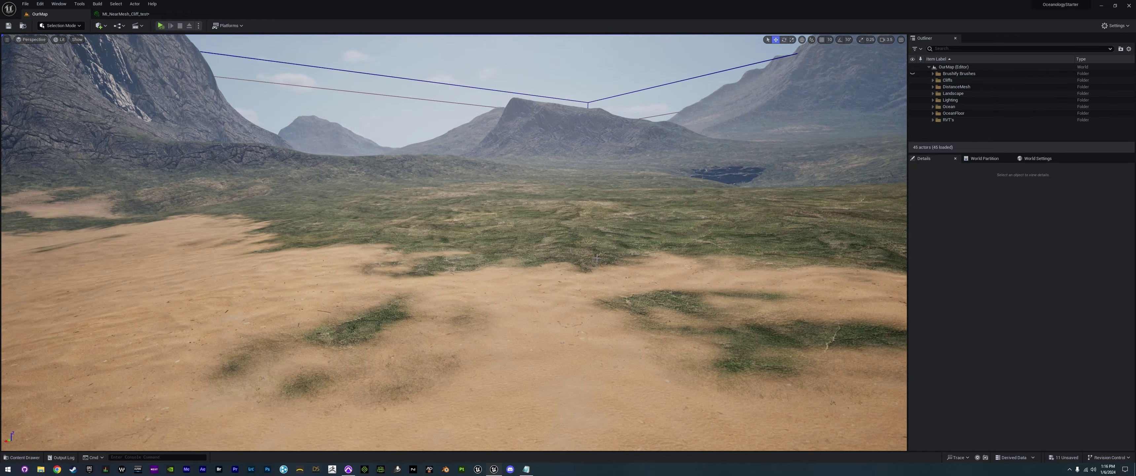
pyautogui.moveTo(637, 242); pyautogui.dragTo(554, 288, button='right')
pyautogui.moveTo(569, 230); pyautogui.dragTo(807, 172, button='right')
pyautogui.moveTo(481, 226); pyautogui.dragTo(529, 231, button='right')
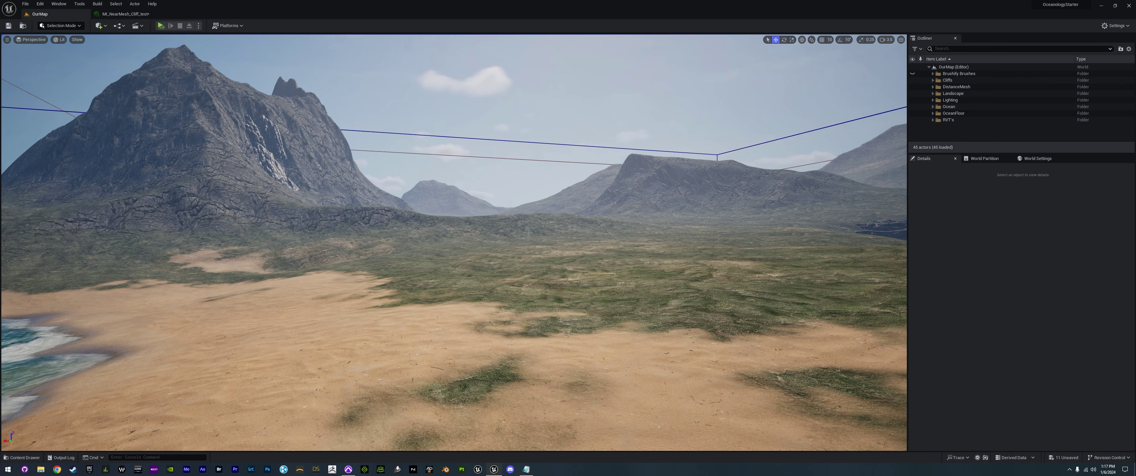
pyautogui.moveTo(399, 273)
pyautogui.mouseDown(button='right')
pyautogui.moveTo(569, 271)
pyautogui.moveTo(370, 285)
pyautogui.moveTo(644, 272)
pyautogui.moveTo(655, 260)
pyautogui.moveTo(397, 274)
pyautogui.mouseUp(button='right')
pyautogui.press('w')
pyautogui.press('w')
pyautogui.scroll(-1, 644, 272)
pyautogui.press('d')
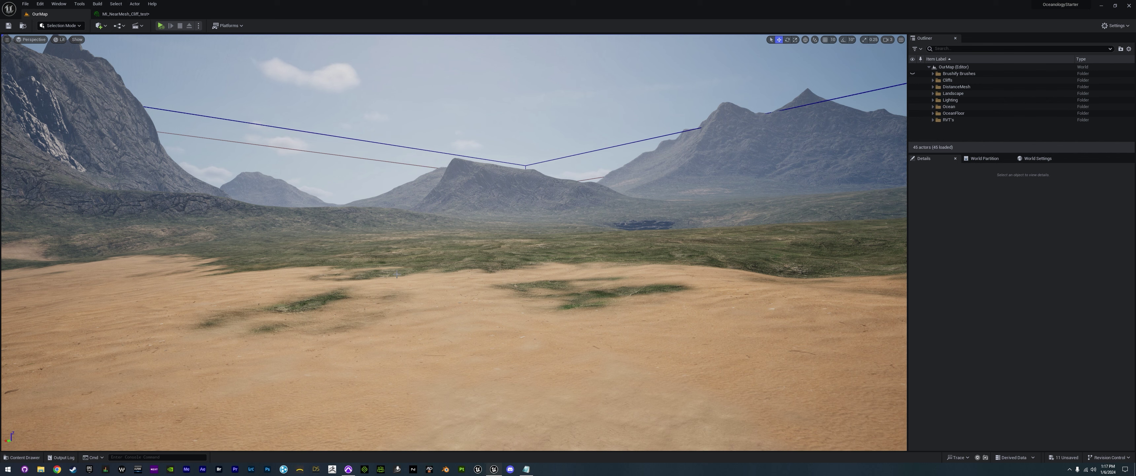